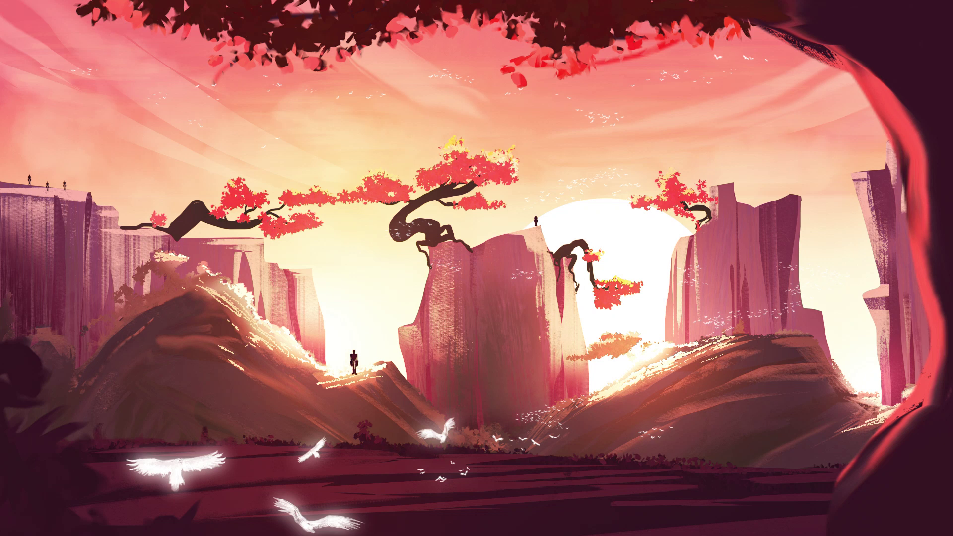
Step: Zoom out to see the whole blank canvas with its dark and pink colour dabs
scroll(366, 225, "down", 2)
scroll(348, 233, "up", 3)
scroll(271, 182, "down", 1)
scroll(270, 181, "down", 2)
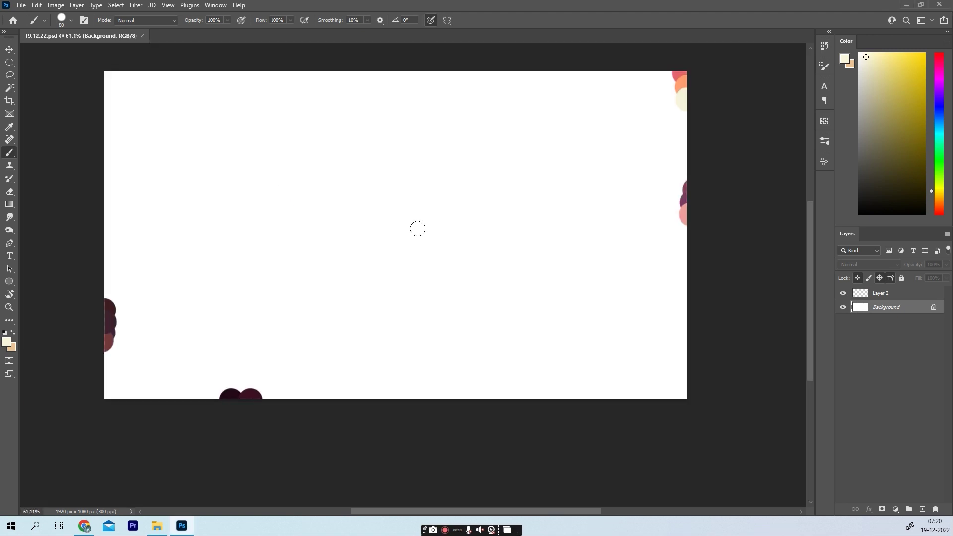
Step: Rename the colour-swatch layer to clr and lock it completely
scroll(350, 221, "up", 1)
scroll(447, 236, "down", 1)
scroll(447, 236, "up", 1)
left_click(921, 509)
double_click(882, 292)
type("clr")
left_click(901, 278)
key("alt+bracketleft")
scroll(514, 250, "down", 1)
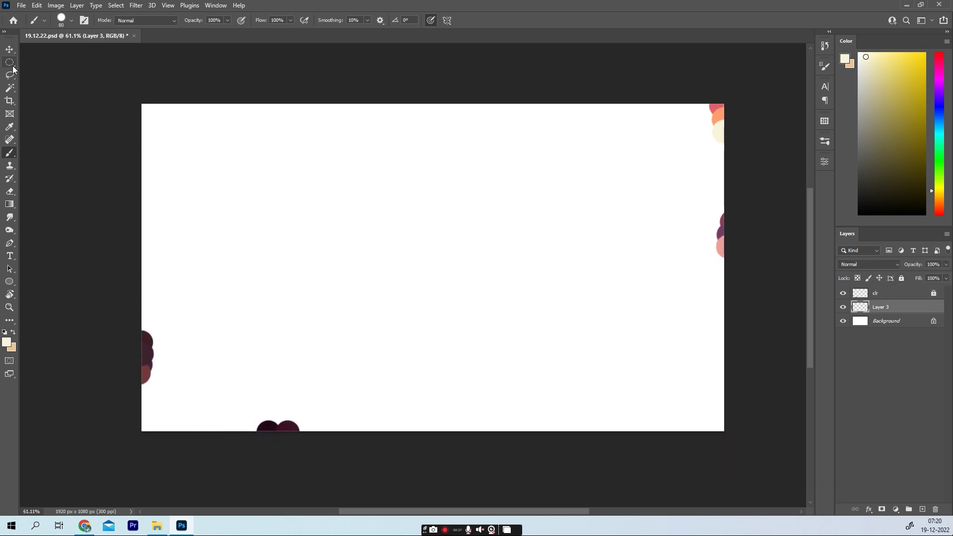
Step: Paint wide pink, orange and cream sky bands across Layer 3 with a large brush
left_click(716, 106, "alt")
mouse_move(716, 114)
left_mouse_down()
mouse_move(127, 117)
mouse_move(715, 111)
left_mouse_up()
key("bracketright")
key("bracketright")
key("bracketright")
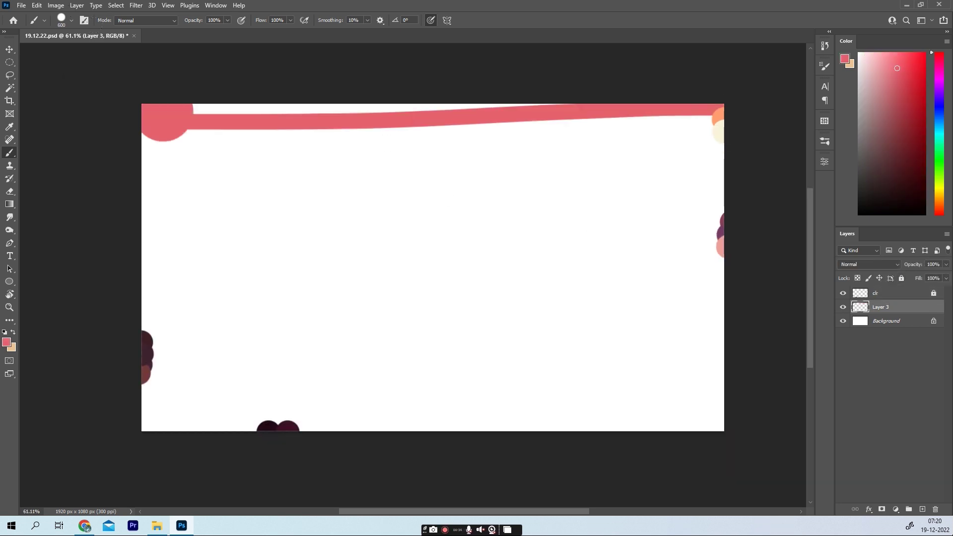
left_click(718, 118, "alt")
mouse_move(724, 203)
left_mouse_down()
mouse_move(144, 208)
mouse_move(724, 208)
left_mouse_up()
left_click(718, 131, "alt")
left_click_drag(724, 277, 95, 277)
left_click_drag(94, 317, 724, 342)
Step: Smudge the orange into the cream and the pink into the orange band
left_click(9, 217)
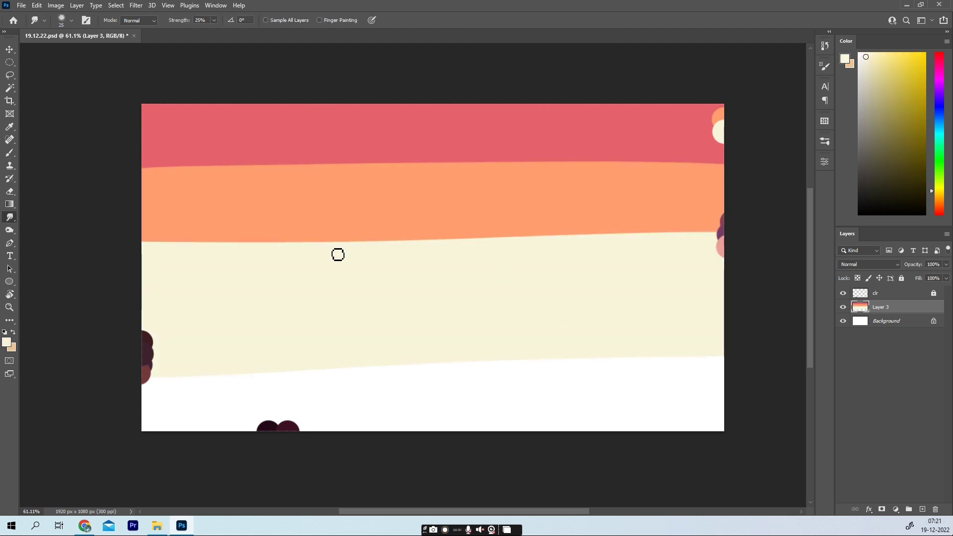
key("bracketright")
key("bracketright")
mouse_move(683, 211)
left_mouse_down()
mouse_move(212, 190)
mouse_move(146, 199)
left_mouse_up()
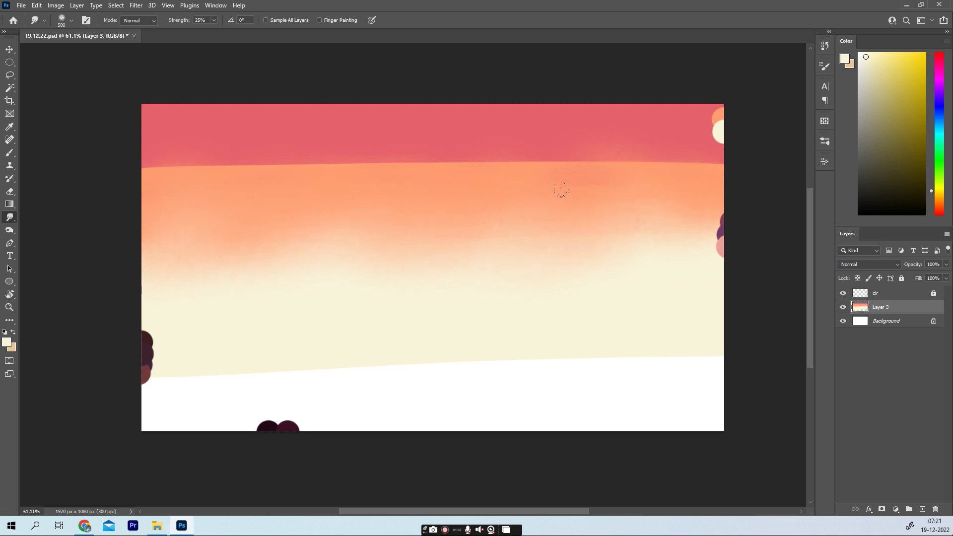
mouse_move(719, 154)
left_mouse_down()
mouse_move(144, 164)
mouse_move(425, 209)
left_mouse_up()
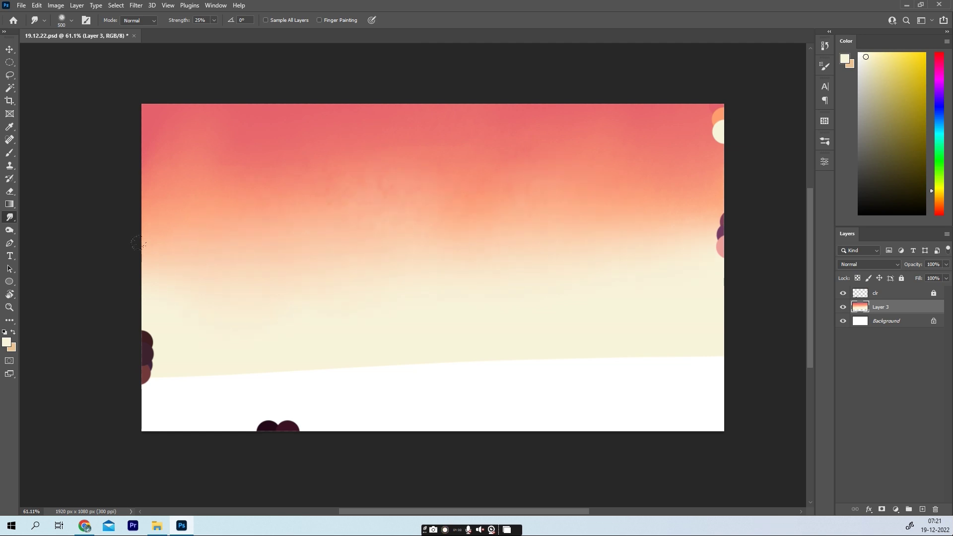
scroll(437, 251, "down", 3)
scroll(403, 225, "up", 2)
Step: Raise Smudge Strength to 64% and smudge the sky into soft horizontal streaks
left_click(824, 141)
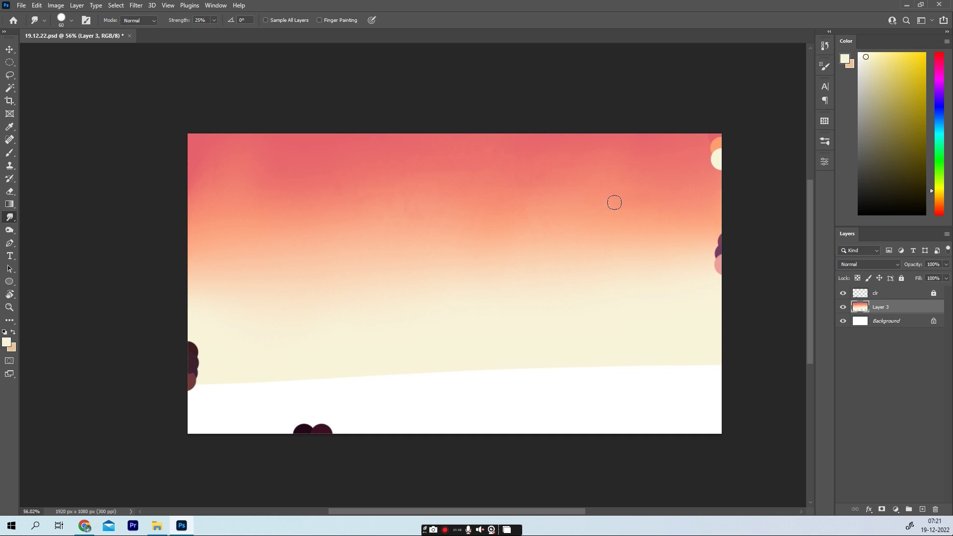
scroll(549, 282, "up", 2)
left_click_drag(214, 20, 234, 33)
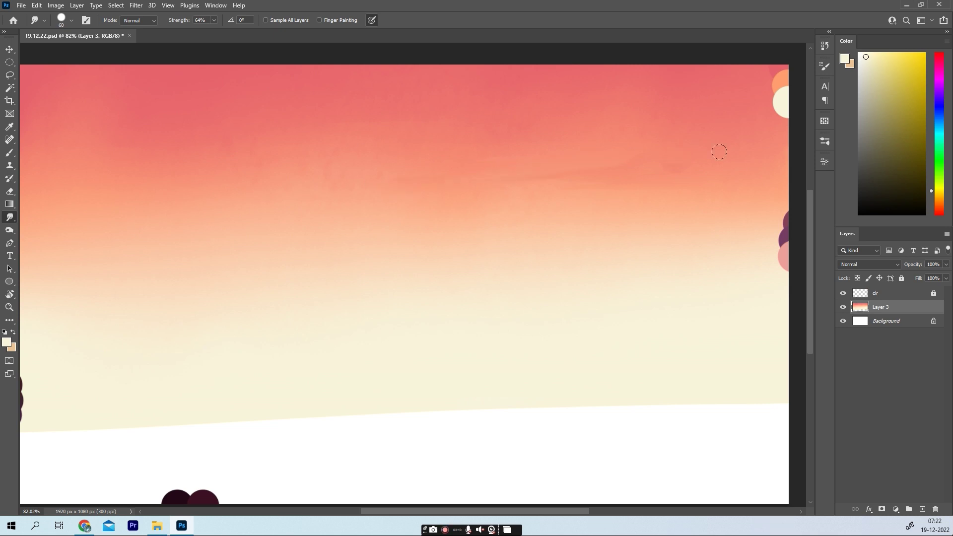
scroll(588, 148, "left", 3)
scroll(352, 187, "up", 1)
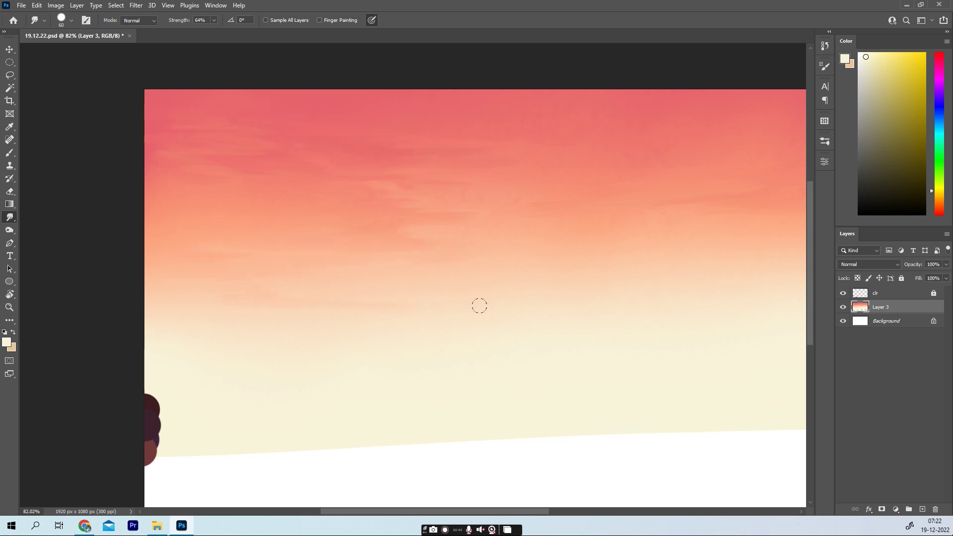
left_click_drag(635, 236, 511, 251)
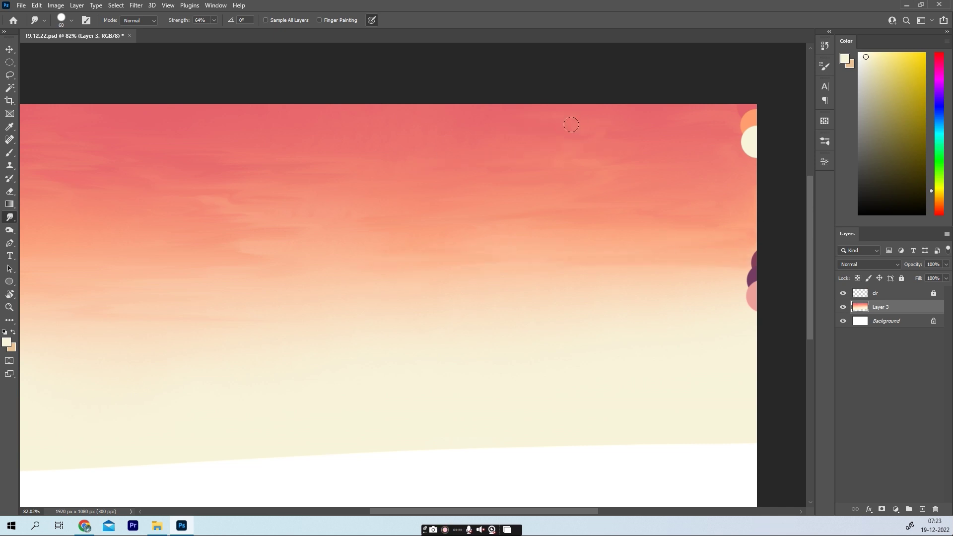
scroll(470, 272, "down", 1)
scroll(447, 290, "down", 2)
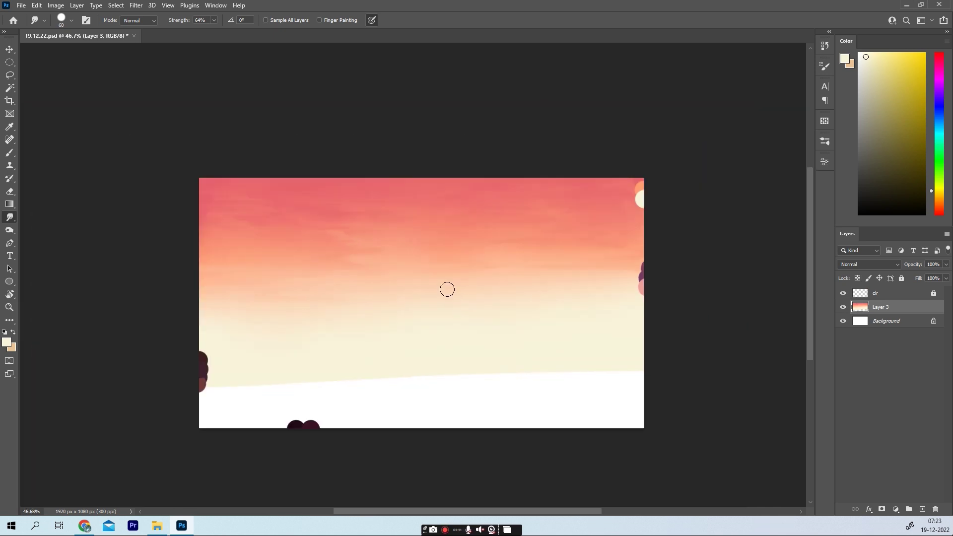
scroll(448, 284, "up", 1)
scroll(444, 288, "up", 1)
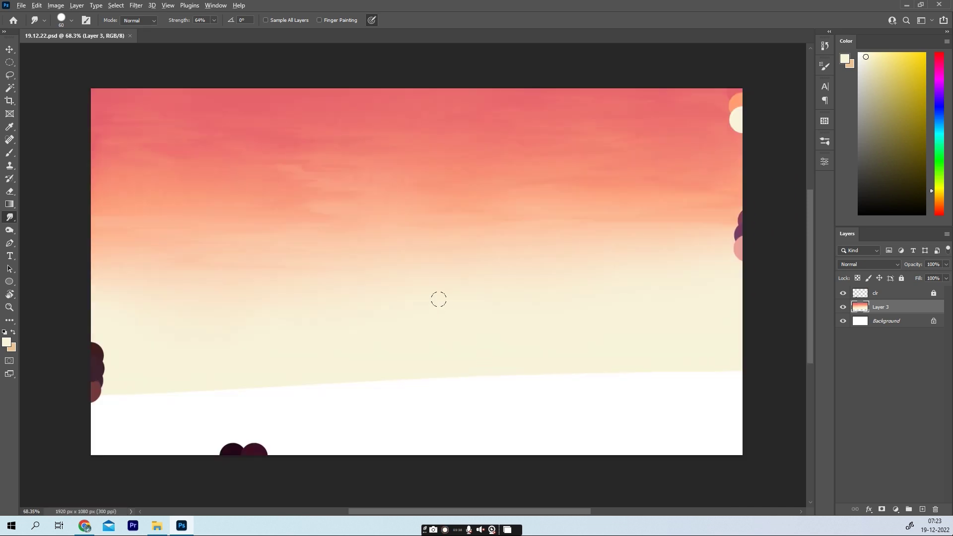
type("sky")
Step: Confirm the sky layer name and add a new layer named 1 above it
key("Return")
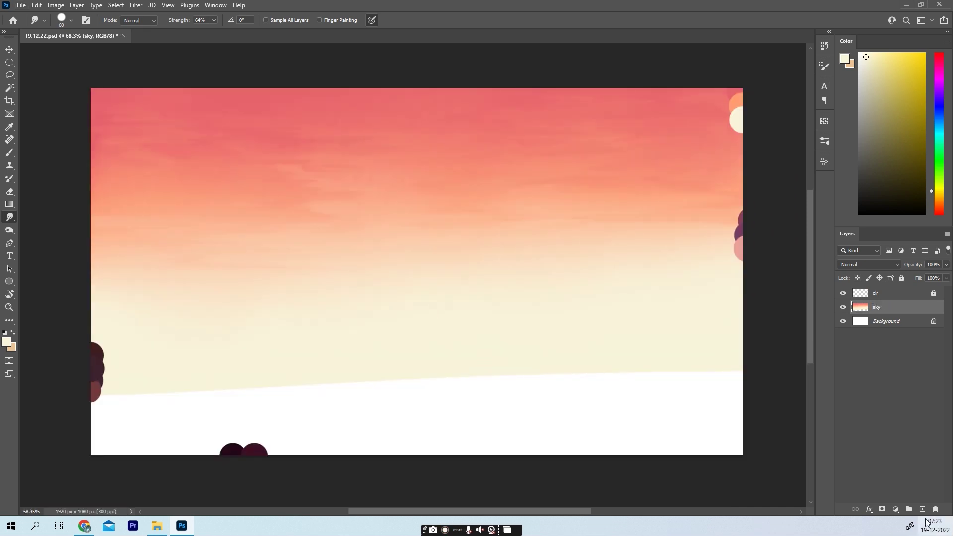
left_click(921, 509)
double_click(878, 307)
type("1")
key("Return")
key("l")
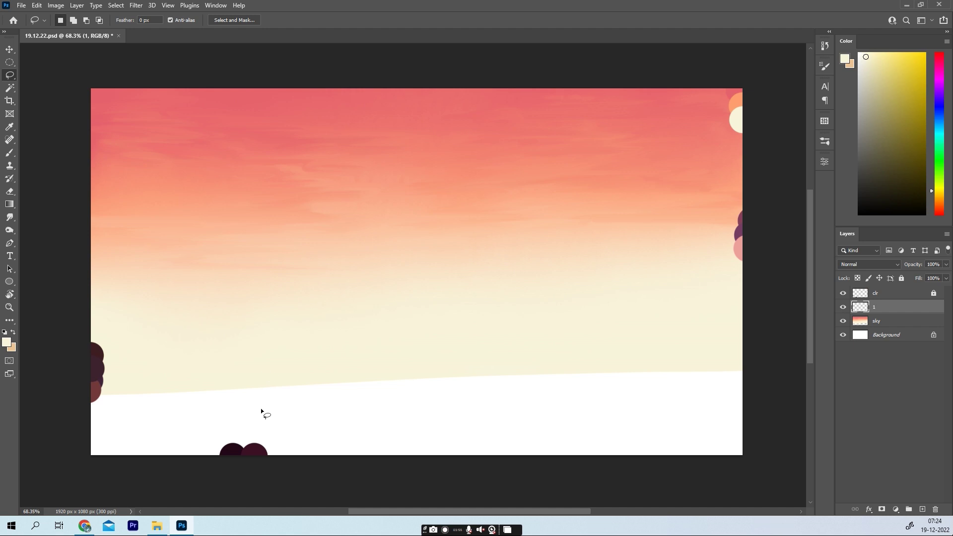
Step: Lasso the ground along the bottom, fill it with dark maroon, and deselect
left_click_drag(69, 397, 657, 411)
left_click_drag(32, 402, 31, 400)
key("i")
left_click(248, 449)
key("alt+BackSpace")
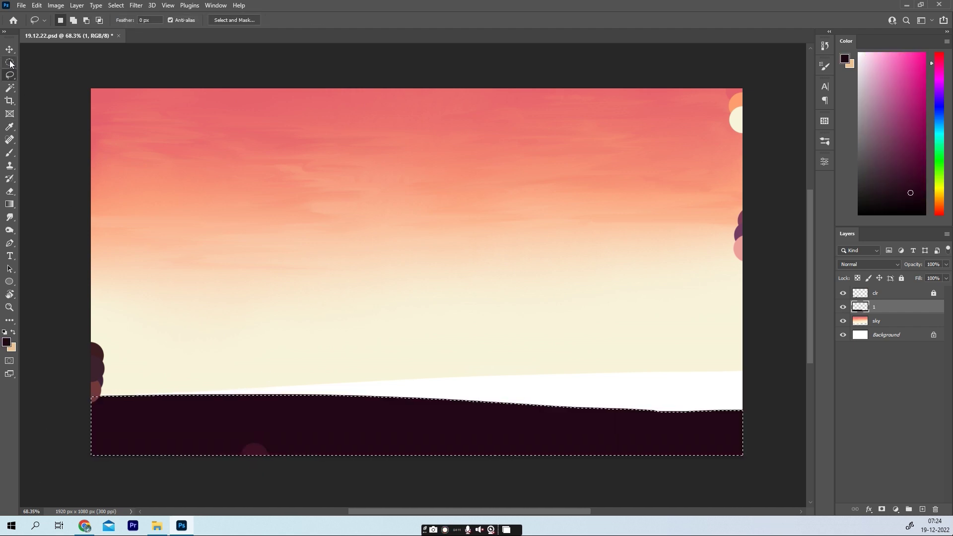
left_click(10, 62)
left_click(450, 194)
Step: Browse the Brush presets and expand the Victor Staris 2020 brush folder
key("b")
left_click(824, 141)
scroll(809, 308, "down", 5)
scroll(809, 308, "down", 3)
scroll(808, 323, "down", 3)
mouse_move(808, 322)
left_mouse_down()
mouse_move(813, 268)
mouse_move(804, 230)
left_mouse_up()
left_click(623, 253)
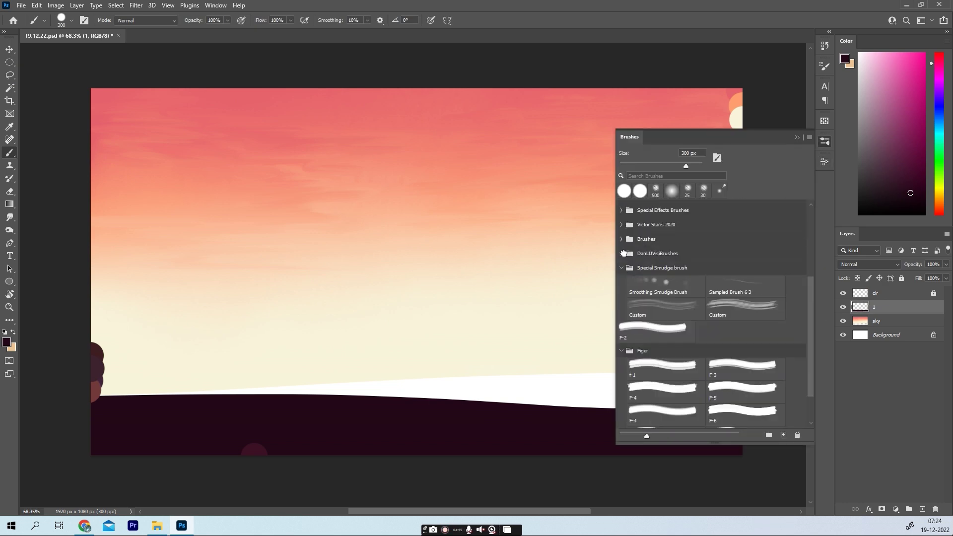
left_click(620, 224)
scroll(660, 308, "down", 1)
Step: Test the serieL - 07 textured brush on the ground, then undo the stroke
left_click(742, 395)
scroll(694, 387, "down", 2)
scroll(659, 412, "down", 1)
left_click(659, 412)
mouse_move(813, 295)
left_mouse_down()
mouse_move(806, 310)
mouse_move(809, 249)
left_mouse_up()
left_click(745, 341)
left_click(460, 385)
key("ctrl+z")
Step: Try the Oil Pastel Large 8 brush, undo, and settle on Sampled Brush 1 22
left_click(745, 261)
left_click_drag(558, 397, 452, 400)
key("ctrl+z")
left_click(663, 237)
left_click(743, 350)
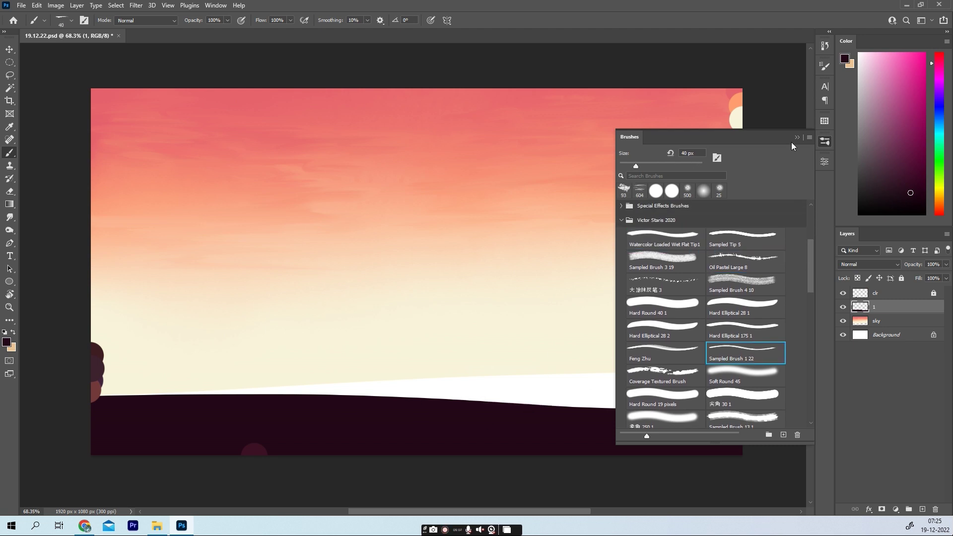
Step: Add a new layer clipped to the ground and lasso winding streak shapes on it
left_click(921, 509)
key("ctrl+alt+g")
key("l")
scroll(419, 334, "down", 3)
mouse_move(459, 288)
left_mouse_down()
mouse_move(612, 335)
mouse_move(422, 286)
left_mouse_up()
Step: Paint lighter purple streaks inside lassoed shapes across the middle, left and right ground
key("b")
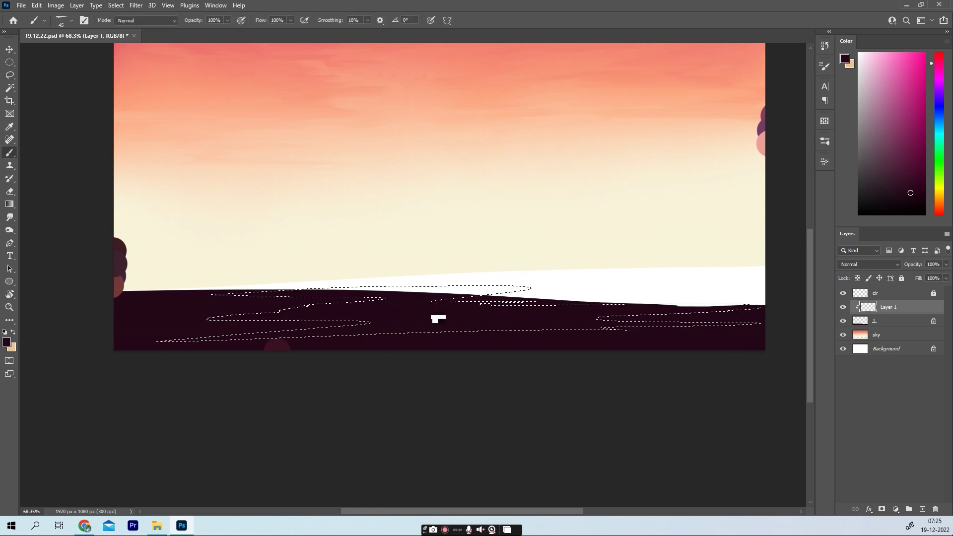
key("bracketright")
key("bracketright")
key("bracketright")
mouse_move(476, 343)
left_mouse_down()
mouse_move(434, 299)
mouse_move(476, 308)
mouse_move(469, 335)
left_mouse_up()
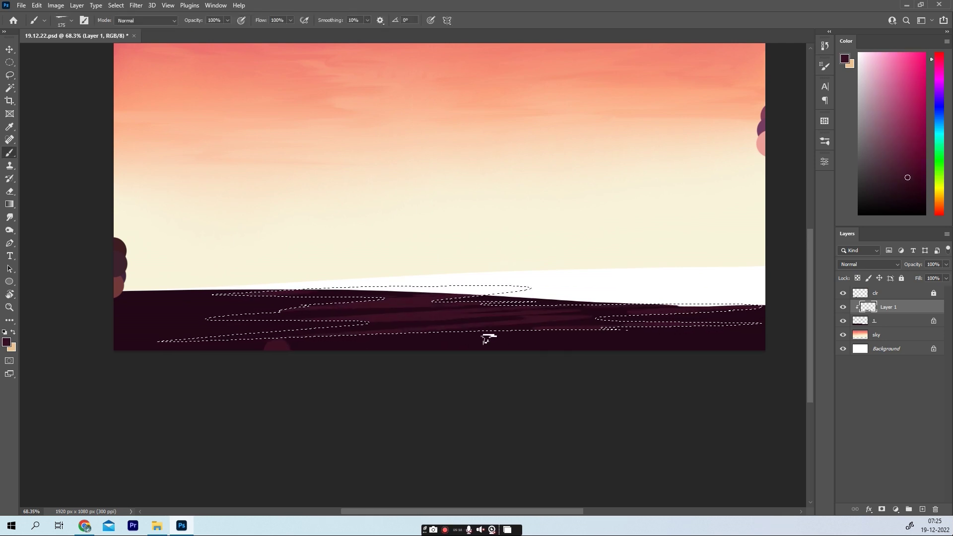
key("ctrl+d")
key("l")
mouse_move(178, 282)
left_mouse_down()
mouse_move(69, 323)
mouse_move(404, 325)
left_mouse_up()
key("b")
mouse_move(255, 350)
left_mouse_down()
mouse_move(102, 304)
mouse_move(687, 352)
left_mouse_up()
key("ctrl+d")
key("l")
left_click_drag(580, 319, 590, 315)
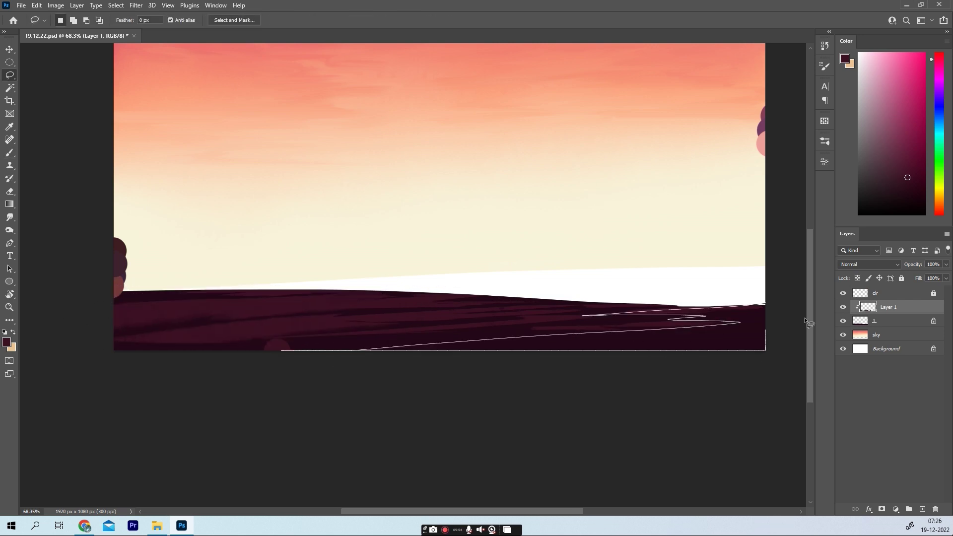
key("b")
Step: Clear the selection, make ground layer 1 active, and unlock its transparency
key("m")
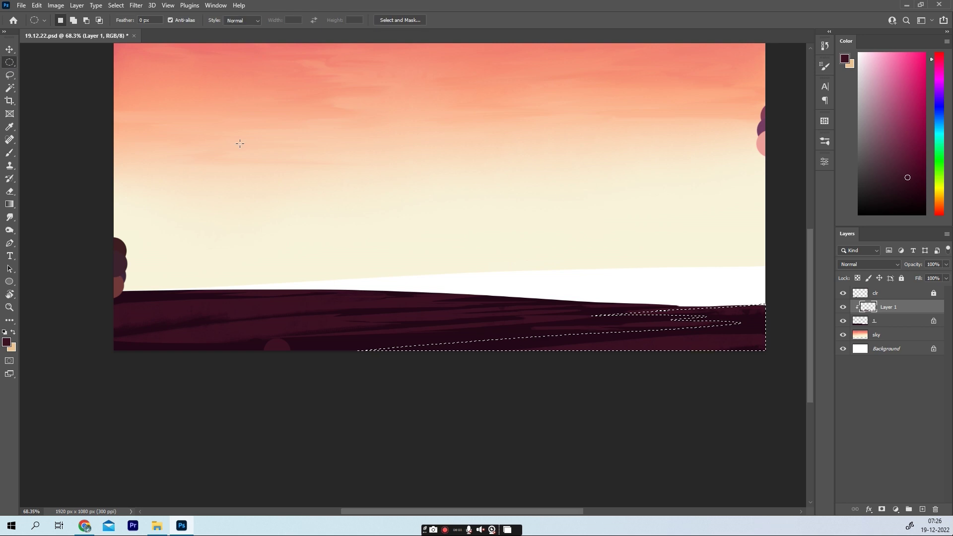
key("ctrl+d")
scroll(455, 357, "down", 3)
scroll(341, 289, "up", 5)
scroll(340, 289, "up", 1)
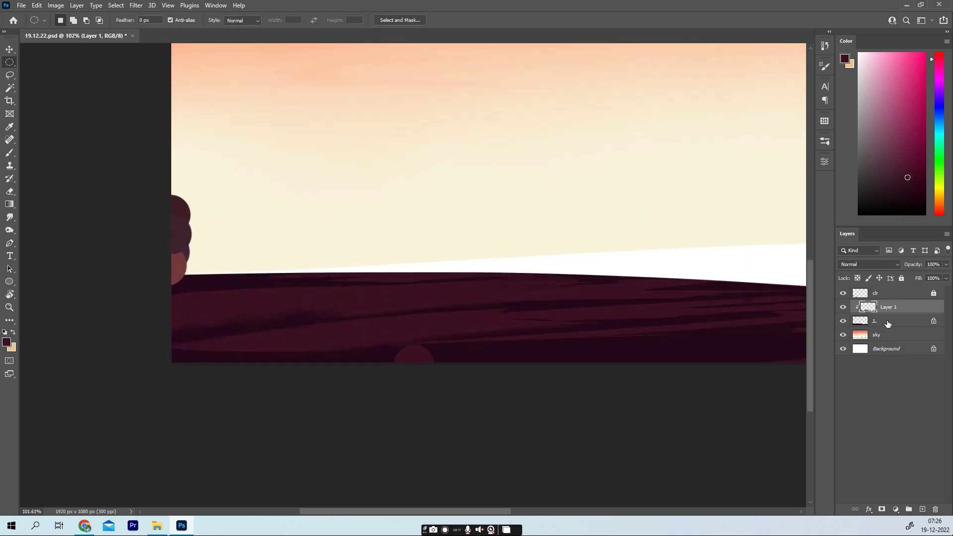
left_click(887, 324)
left_click(857, 278)
Step: Paint dark grass tufts along the horizon with the Sampled Brush 13 1 brush
key("b")
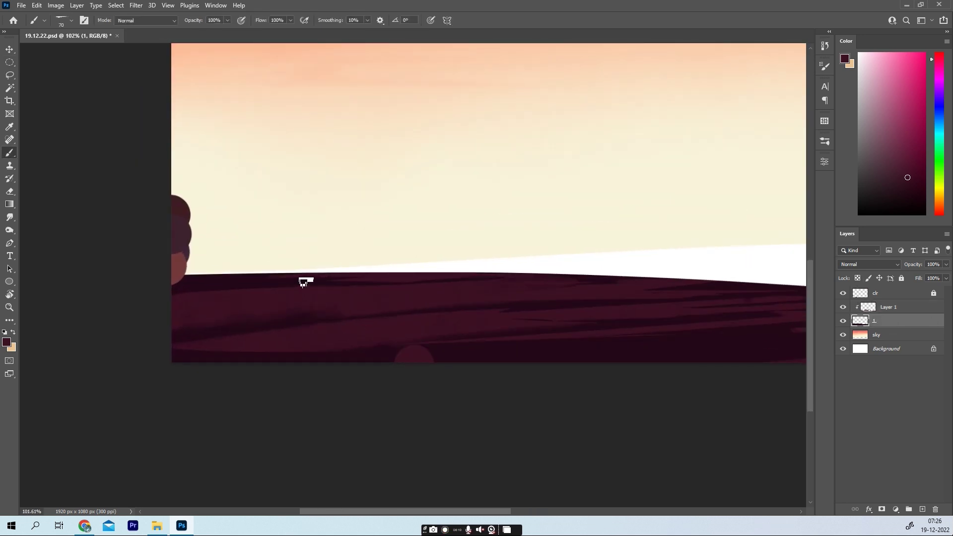
key("bracketleft")
key("bracketleft")
key("bracketleft")
left_click_drag(288, 281, 274, 289)
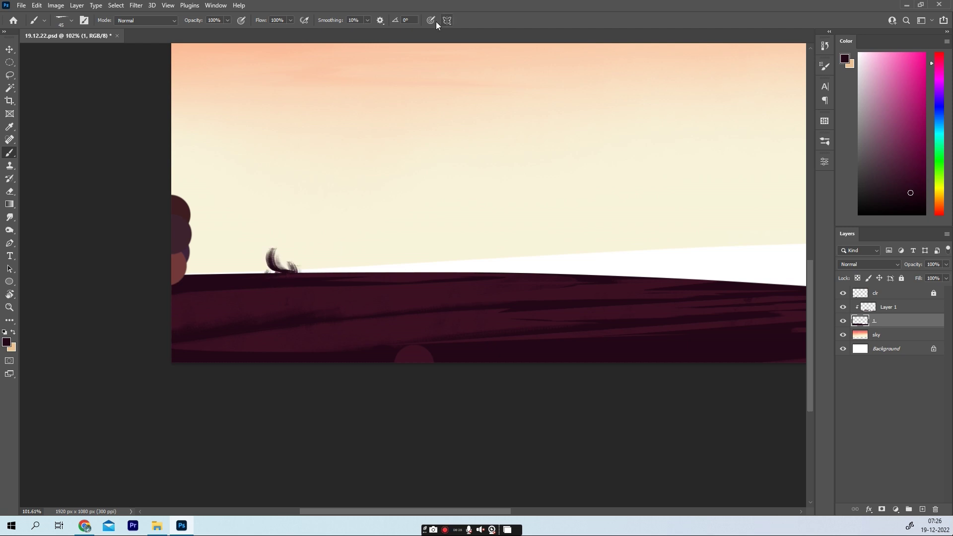
key("ctrl+z")
left_click(824, 141)
scroll(767, 387, "down", 2)
left_click(744, 413)
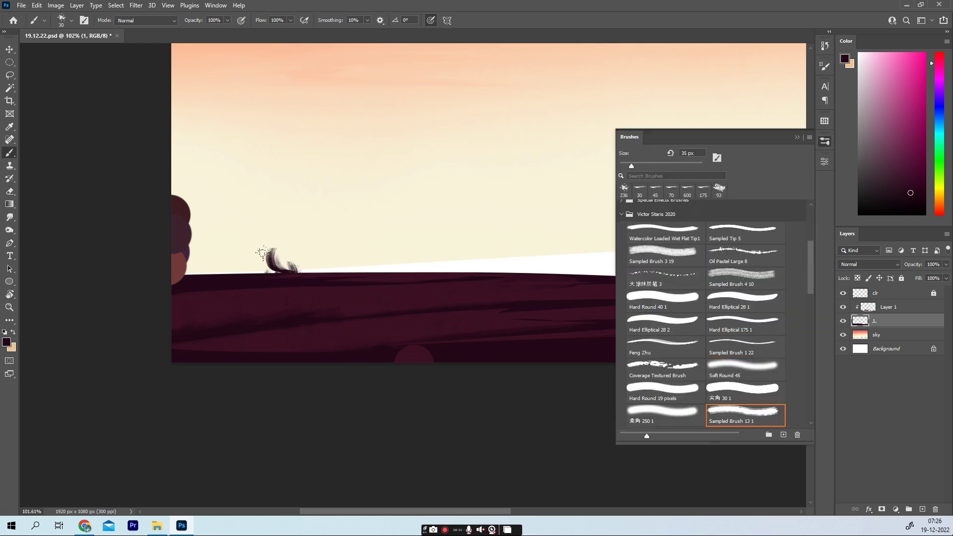
key("bracketright")
key("bracketright")
key("bracketright")
left_click_drag(312, 286, 317, 281)
left_click_drag(221, 265, 199, 264)
mouse_move(379, 272)
left_mouse_down()
mouse_move(187, 278)
mouse_move(367, 270)
left_mouse_up()
Step: Paint more grass and a small tree on the horizon with Sampled Brush 24 2
scroll(417, 303, "right", 5)
left_click(665, 369)
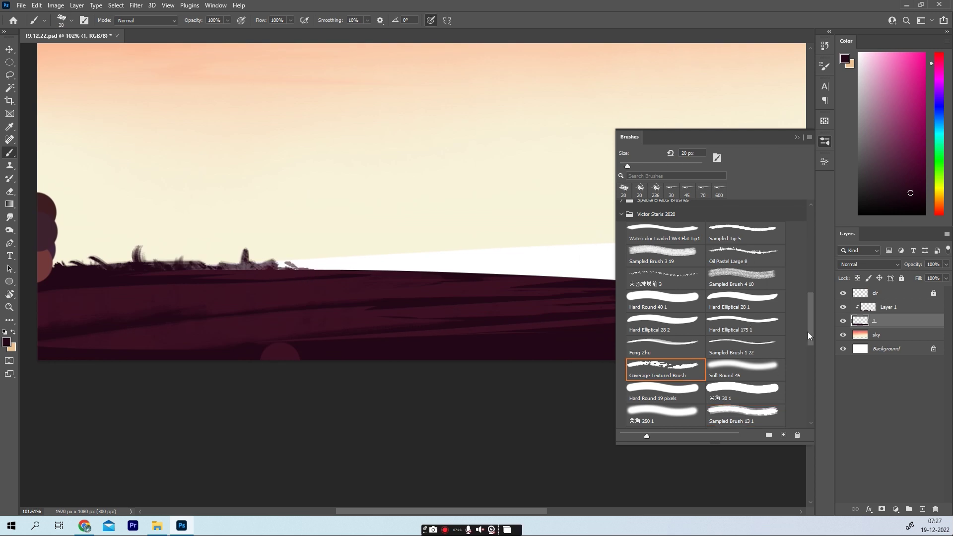
scroll(808, 335, "down", 5)
left_click(744, 399)
left_click_drag(284, 263, 573, 277)
mouse_move(571, 278)
left_mouse_down()
mouse_move(305, 274)
mouse_move(516, 285)
mouse_move(341, 300)
left_mouse_up()
mouse_move(531, 256)
left_mouse_down()
mouse_move(446, 277)
mouse_move(385, 278)
left_mouse_up()
Step: Dismiss the no-pixels warning and zoom out to view the grassy horizon
key("alt+bracketright")
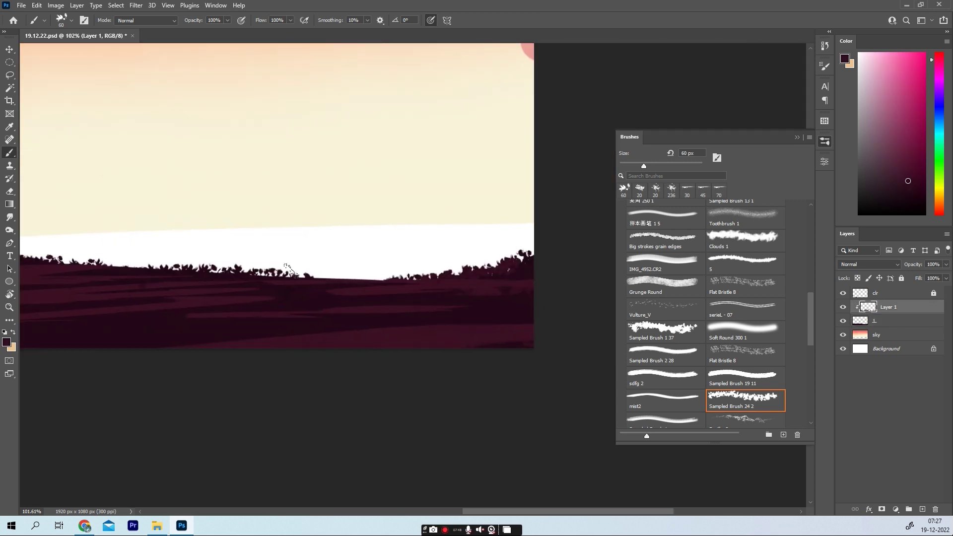
scroll(287, 268, "left", 5)
scroll(288, 268, "left", 5)
key("m")
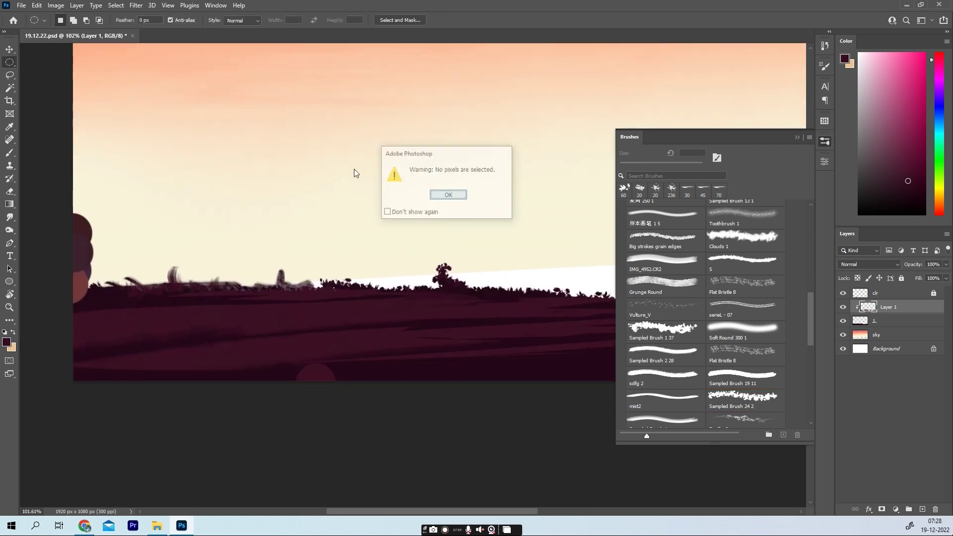
key("Return")
scroll(291, 332, "down", 3)
scroll(355, 272, "down", 5)
scroll(436, 319, "up", 5)
scroll(467, 344, "down", 5)
scroll(468, 344, "down", 2)
scroll(430, 241, "down", 3)
scroll(184, 117, "down", 2)
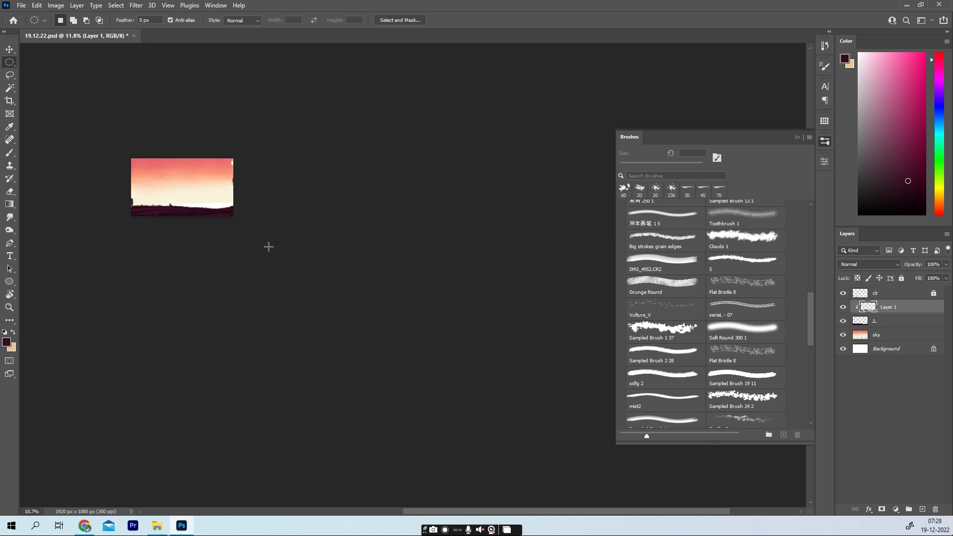
scroll(187, 234, "up", 3)
scroll(415, 454, "up", 2)
scroll(414, 297, "right", 2)
scroll(478, 167, "up", 1)
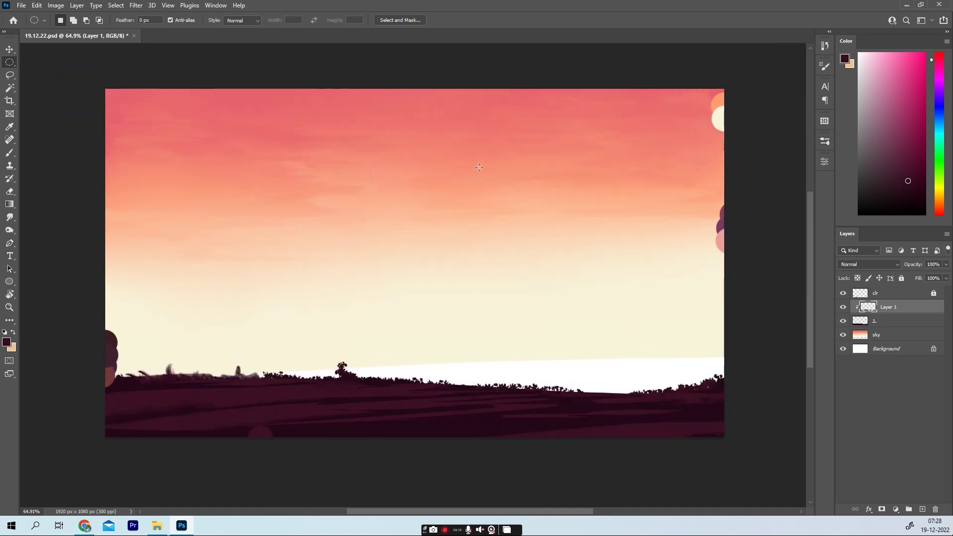
scroll(309, 203, "up", 1)
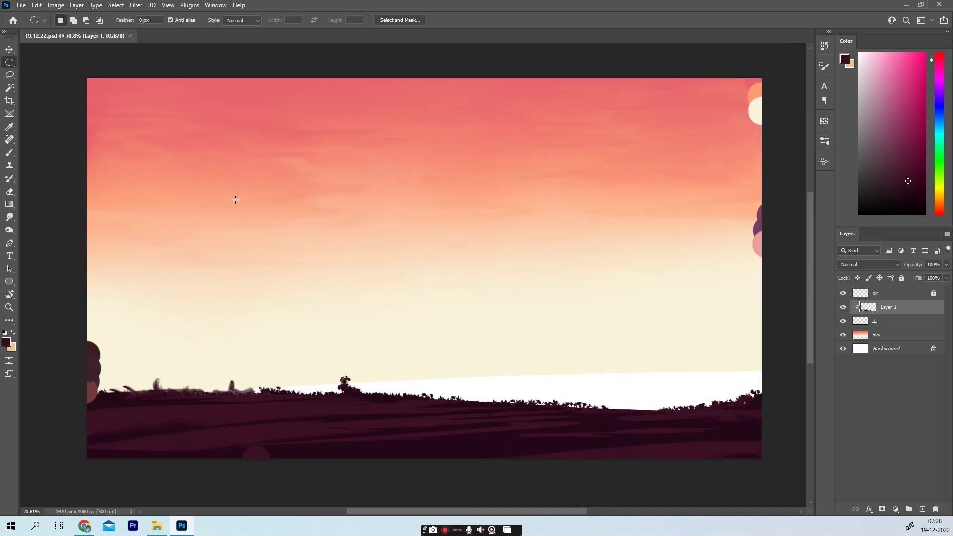
Step: Add a new layer named 2 below Layer 1, just above the sky
left_click(888, 332)
key("ctrl+shift+alt+n")
double_click(878, 335)
type("2")
key("Return")
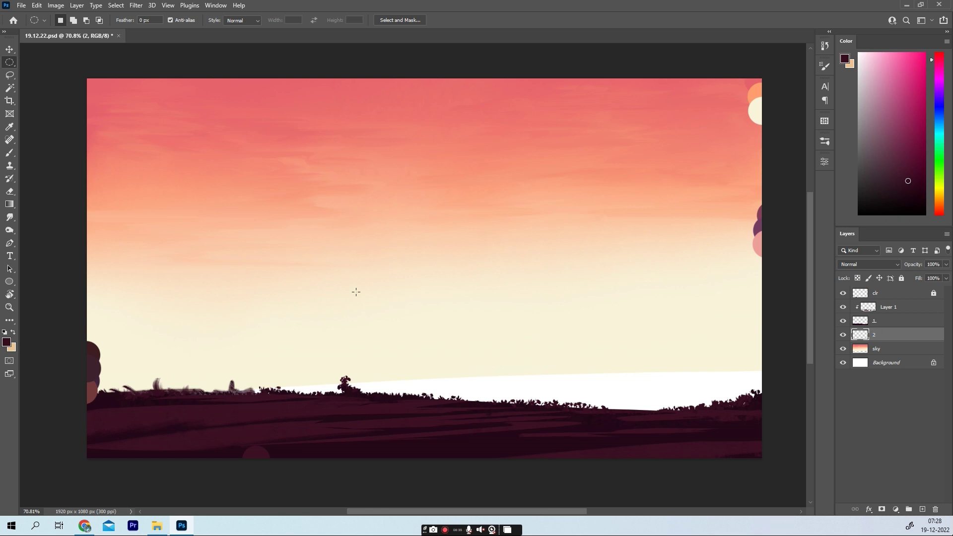
Step: Sample the dark tree colour and fill a lassoed canyon mountain silhouette across the horizon
key("i")
left_click(96, 350)
key("l")
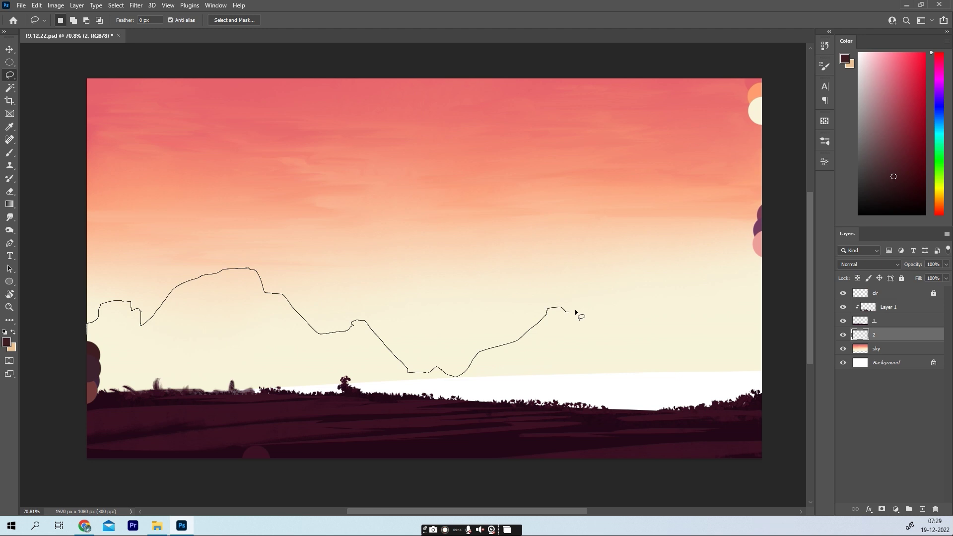
left_click_drag(761, 354, 10, 390)
key("alt+BackSpace")
key("ctrl+d")
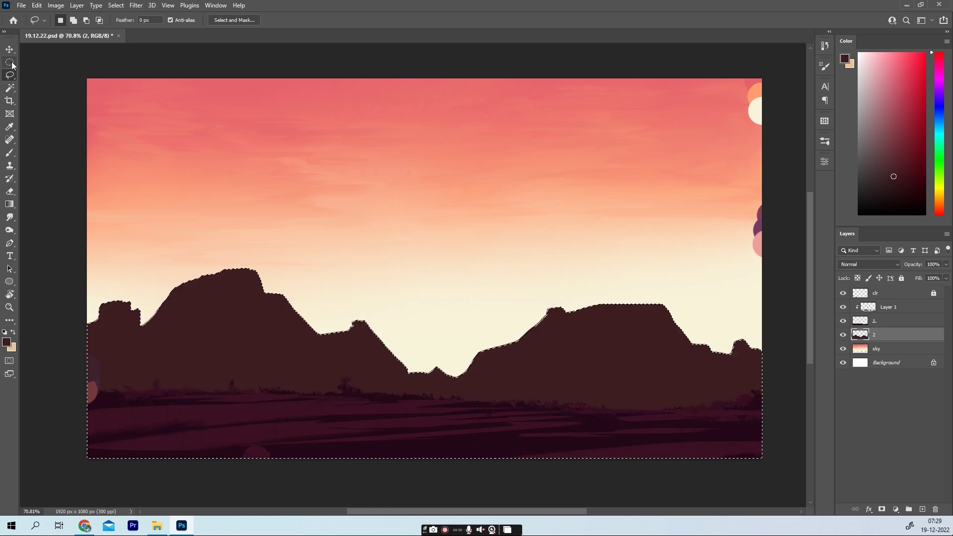
Step: Add an empty layer clipped to the mountain layer
key("m")
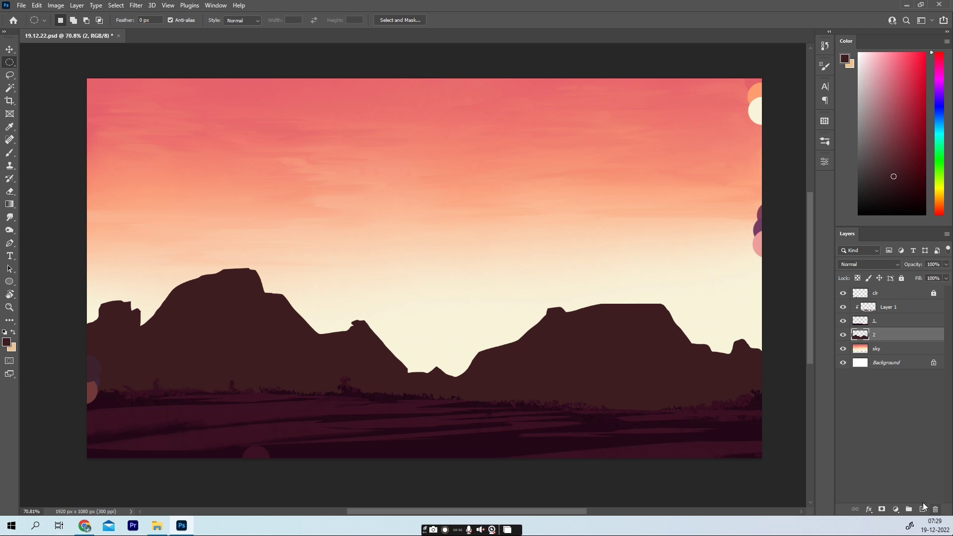
left_click(923, 509)
key("ctrl+alt+g")
Step: Choose a painting brush from the brush presets list
key("b")
left_click(824, 141)
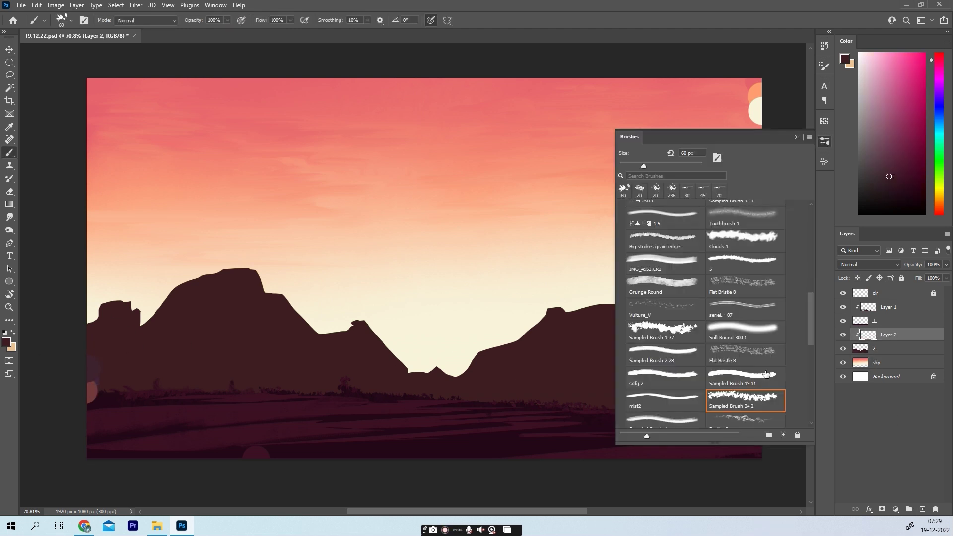
left_click_drag(810, 316, 805, 255)
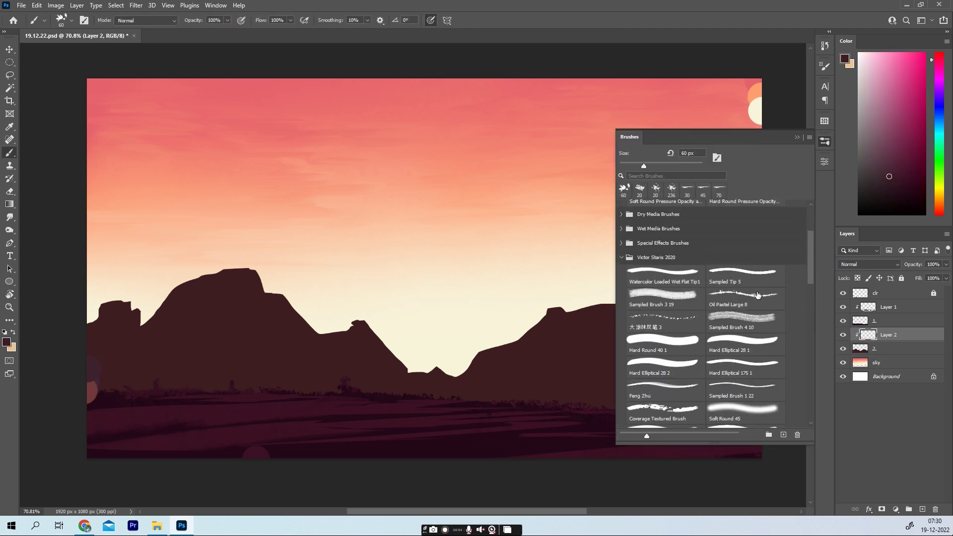
left_click(797, 136)
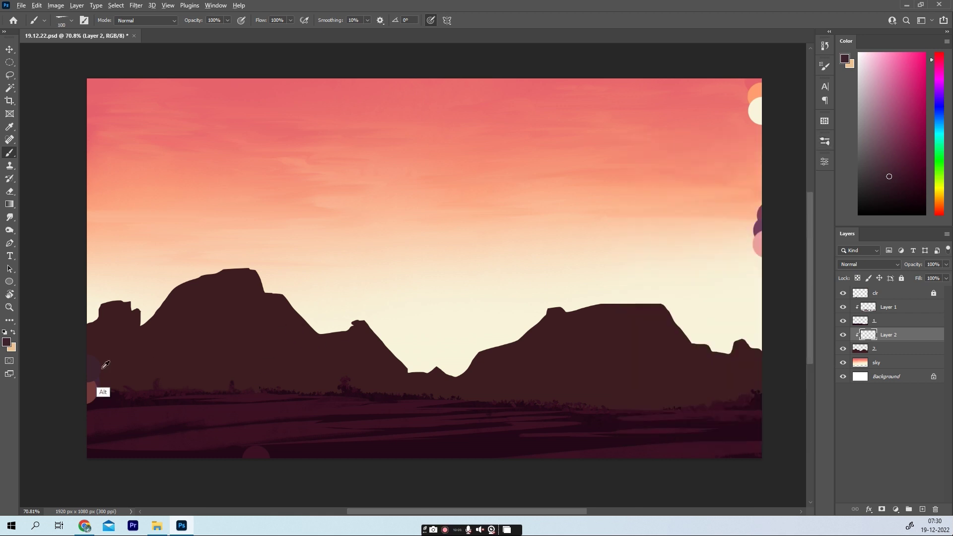
Step: Lasso patches along the left ridge and paint lighter shading inside them
key("l")
mouse_move(167, 377)
left_mouse_down()
mouse_move(206, 419)
mouse_move(170, 444)
left_mouse_up()
left_click_drag(221, 350, 170, 318)
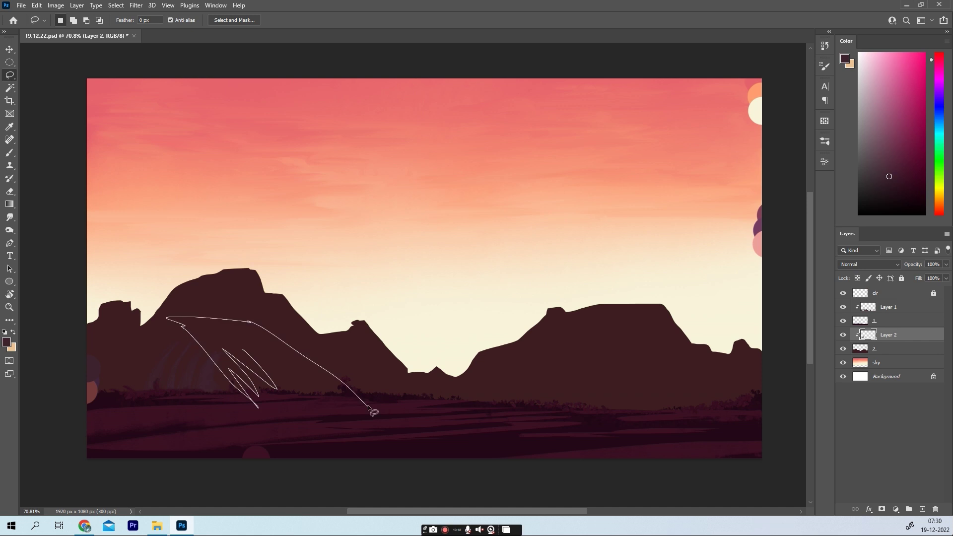
left_click_drag(301, 323, 348, 387)
left_click_drag(212, 292, 284, 332)
key("b")
key("l")
mouse_move(248, 272)
left_mouse_down()
mouse_move(185, 286)
mouse_move(149, 347)
left_mouse_up()
key("b")
Step: Select another left-mountain patch and strips of the right ridge for painting
key("ctrl+d")
key("l")
mouse_move(103, 293)
left_mouse_down()
mouse_move(70, 382)
mouse_move(107, 414)
left_mouse_up()
left_click_drag(572, 301, 425, 410)
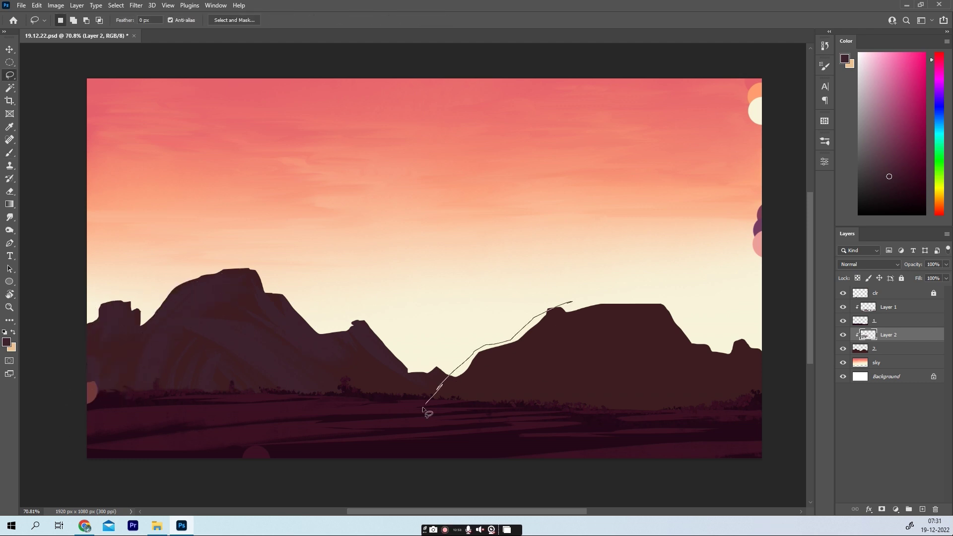
left_click_drag(501, 392, 429, 412)
key("b")
Step: Lasso and paint a lower strip of the right ridge
key("ctrl+d")
key("l")
mouse_move(632, 323)
left_mouse_down()
mouse_move(636, 413)
mouse_move(694, 347)
mouse_move(707, 352)
mouse_move(527, 425)
left_mouse_up()
key("b")
key("ctrl+d")
key("l")
key("b")
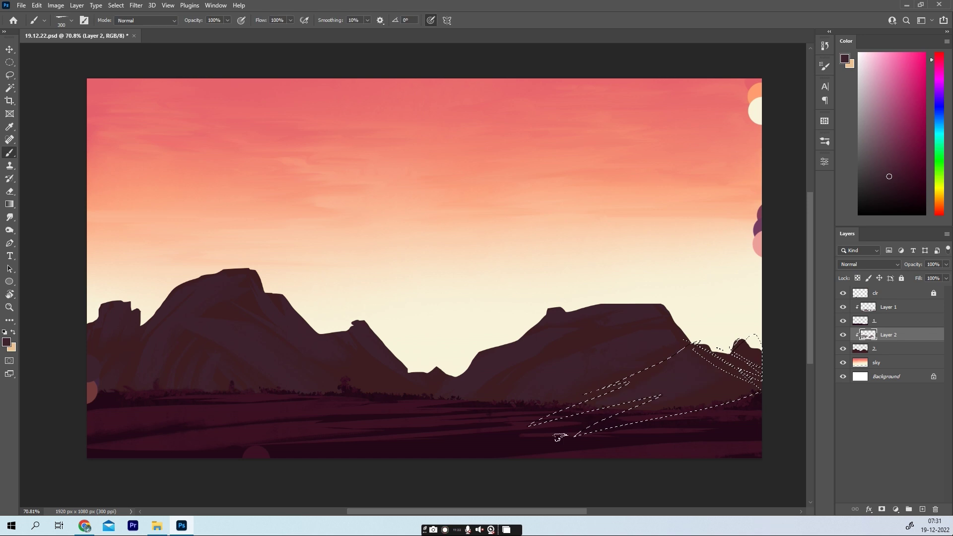
key("l")
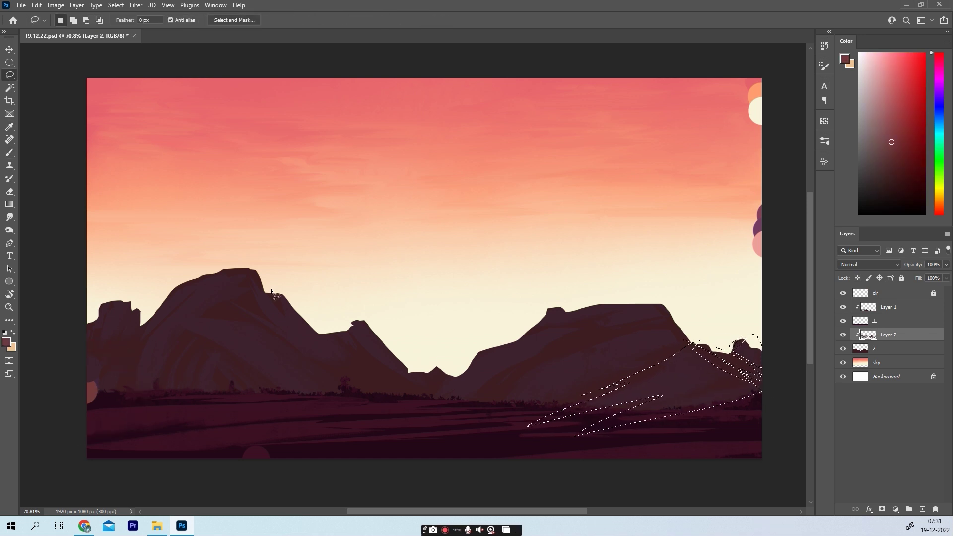
Step: Paint lighter highlights on a thin sliver of the left peak's face
scroll(284, 344, "up", 3)
left_click_drag(284, 344, 362, 334)
left_click_drag(253, 209, 295, 274)
key("Return")
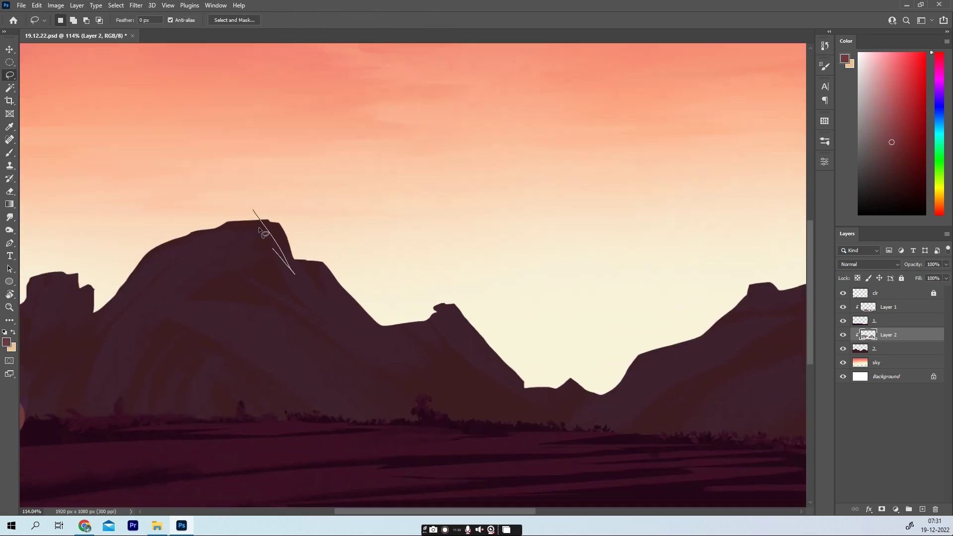
key("b")
mouse_move(335, 320)
left_mouse_down()
mouse_move(251, 219)
mouse_move(377, 322)
left_mouse_up()
left_click_drag(268, 224, 367, 318)
Step: Highlight the top of the second peak
key("l")
left_click_drag(440, 306, 419, 318)
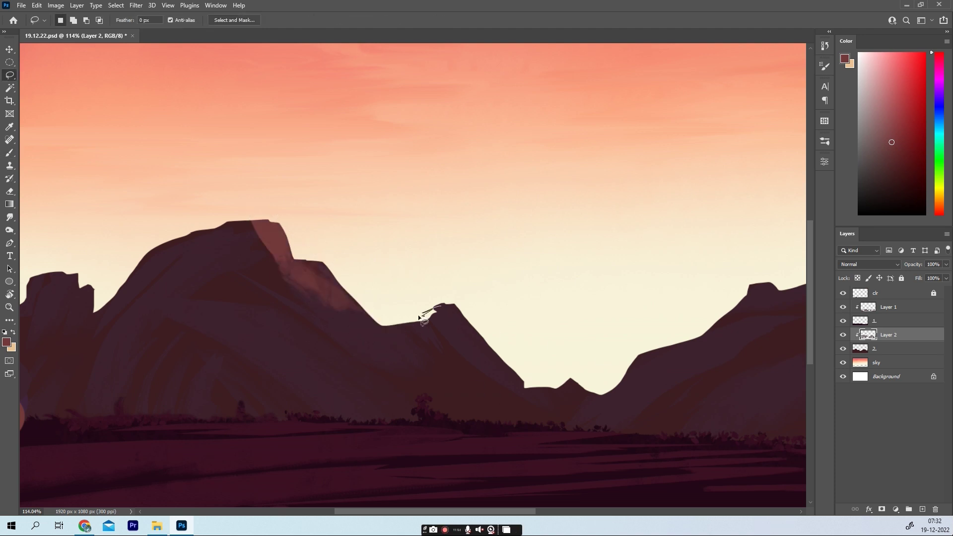
key("b")
left_click_drag(359, 312, 434, 317)
key("l")
key("ctrl+d")
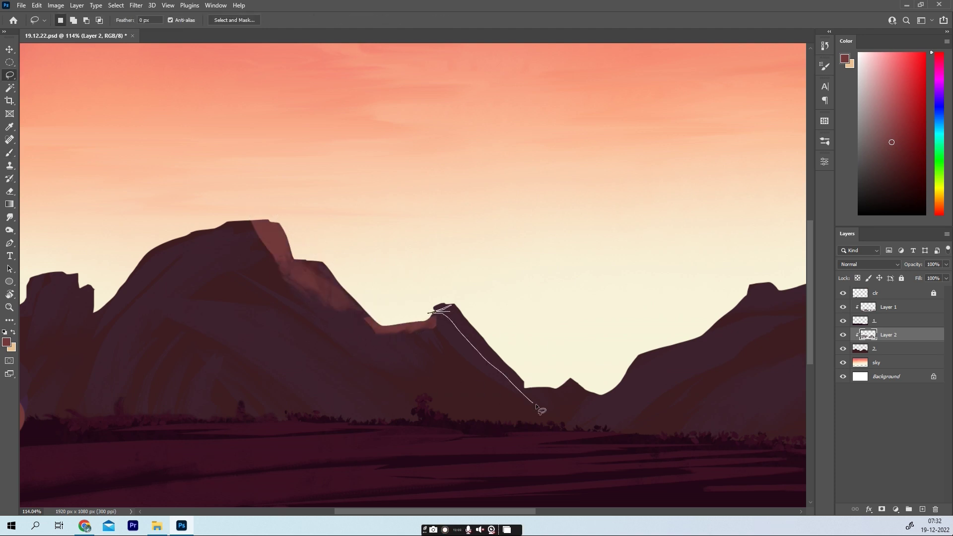
Step: Brush light strokes along the first mountain's upper slope
left_click_drag(575, 393, 448, 288)
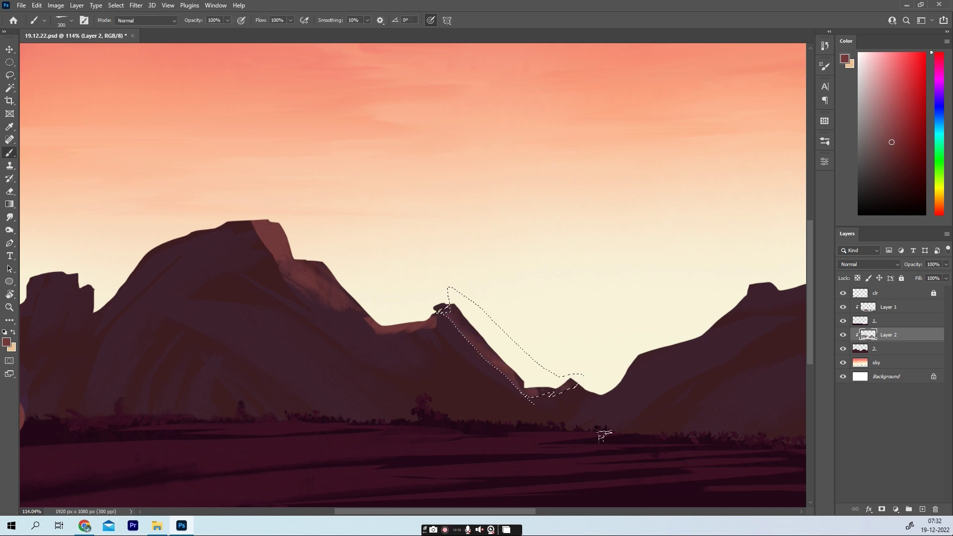
left_click_drag(283, 286, 213, 278)
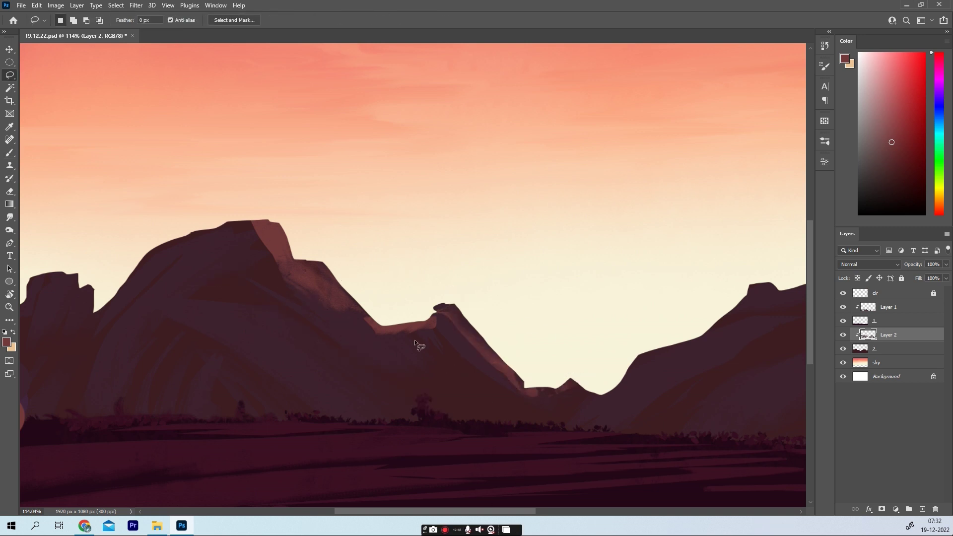
key("b")
left_click_drag(155, 267, 424, 282)
mouse_move(298, 288)
left_mouse_down()
mouse_move(228, 336)
mouse_move(195, 329)
left_mouse_up()
Step: Lasso the top peak and a thin strip of the right slope
key("l")
left_click_drag(292, 274, 204, 223)
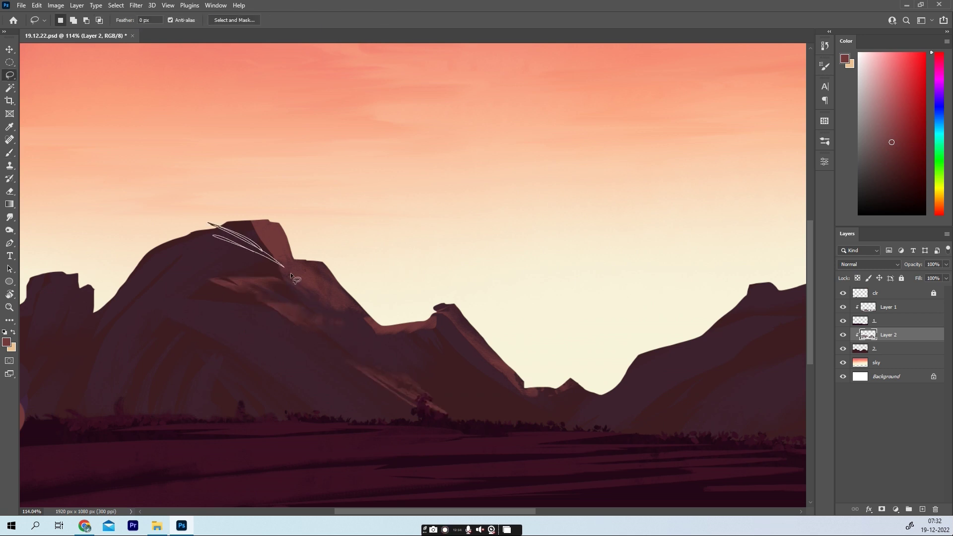
mouse_move(497, 381)
left_mouse_down()
mouse_move(416, 318)
mouse_move(496, 379)
left_mouse_up()
key("b")
key("l")
Step: Select the right ridge and peak top, then lighten them
mouse_move(658, 353)
left_mouse_down()
mouse_move(645, 369)
mouse_move(726, 332)
left_mouse_up()
mouse_move(606, 403)
left_mouse_down()
mouse_move(616, 397)
mouse_move(364, 401)
left_mouse_up()
mouse_move(583, 300)
left_mouse_down()
mouse_move(474, 340)
mouse_move(301, 459)
left_mouse_up()
mouse_move(593, 310)
left_mouse_down()
mouse_move(422, 386)
mouse_move(650, 304)
left_mouse_up()
key("b")
mouse_move(511, 332)
left_mouse_down()
mouse_move(585, 310)
mouse_move(586, 331)
left_mouse_up()
Step: Add more light across the selected right ridge
key("l")
key("ctrl+d")
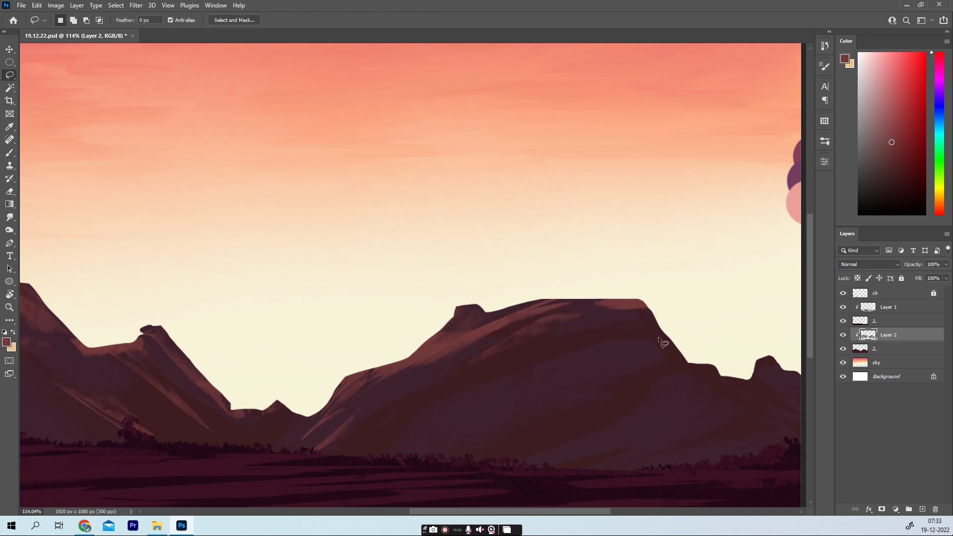
key("b")
left_click_drag(526, 364, 679, 347)
left_click_drag(476, 392, 674, 365)
Step: Lighten a strip running down the ridge and a lower-left slope area
key("l")
left_click_drag(473, 391, 386, 467)
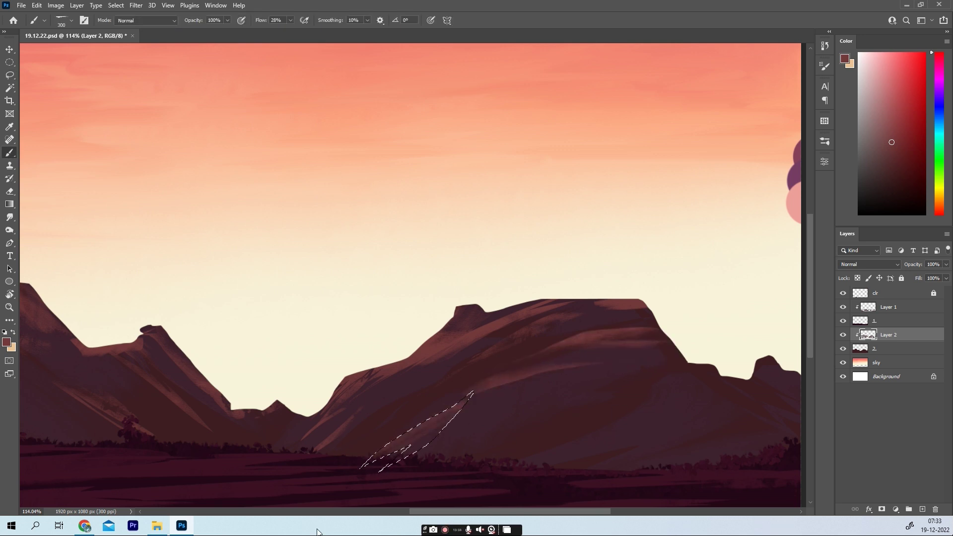
scroll(386, 467, "right", 5)
left_click_drag(393, 296, 491, 382)
key("b")
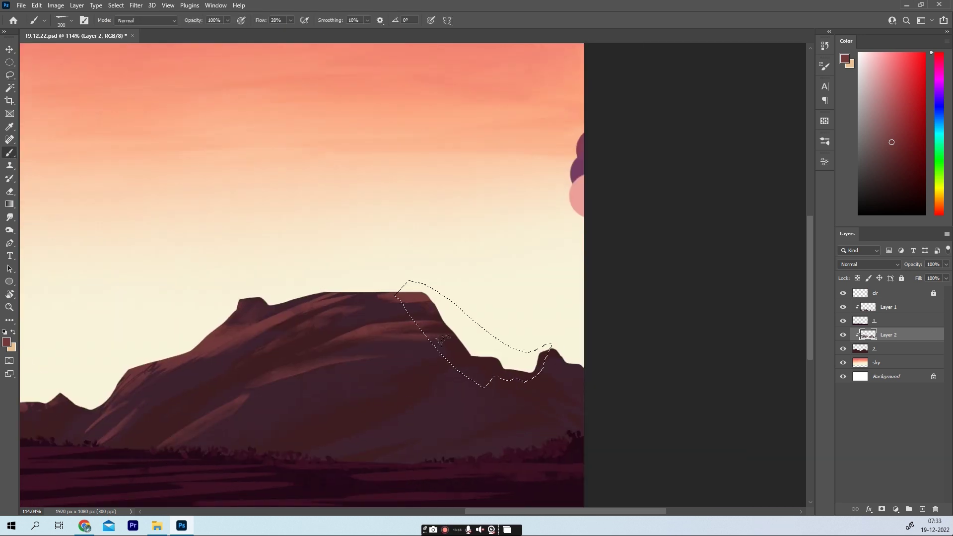
left_click_drag(412, 306, 483, 377)
key("j")
Step: Lasso a diagonal slope strip and patches at the left mountain's edge
key("l")
mouse_move(551, 366)
left_mouse_down()
mouse_move(476, 397)
mouse_move(402, 446)
mouse_move(449, 366)
left_mouse_up()
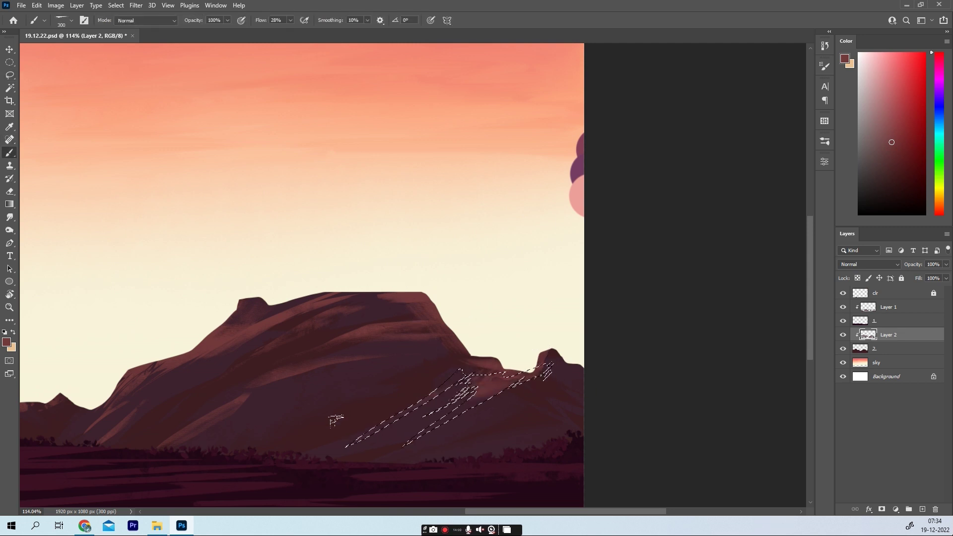
scroll(612, 419, "left", 10)
mouse_move(183, 323)
left_mouse_down()
mouse_move(187, 348)
mouse_move(238, 300)
left_mouse_up()
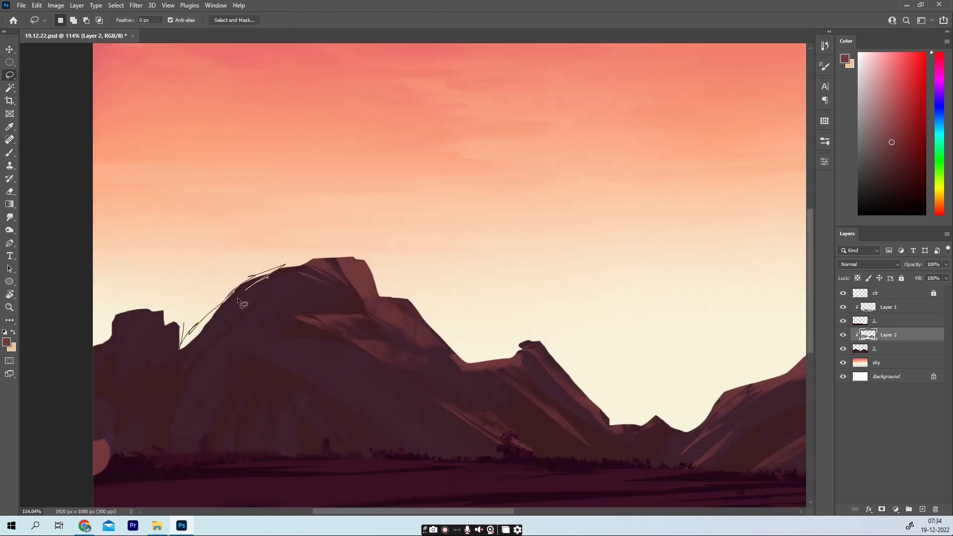
left_click_drag(114, 336, 117, 338)
left_click_drag(126, 299, 94, 367)
key("b")
Step: Reshape the left-edge selection and paint a long diagonal band, undoing the deselect
key("l")
left_click_drag(130, 316, 94, 384)
key("b")
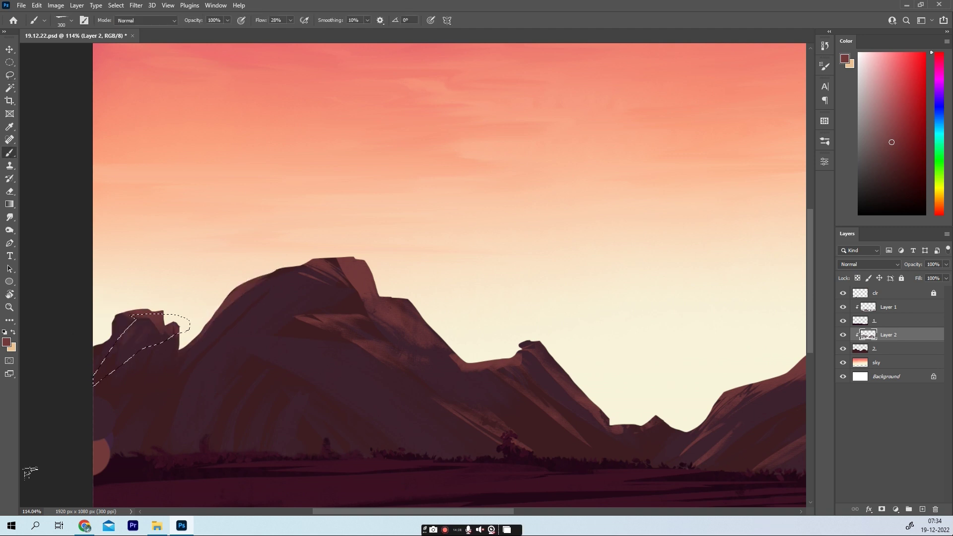
key("l")
left_click_drag(298, 356, 271, 353)
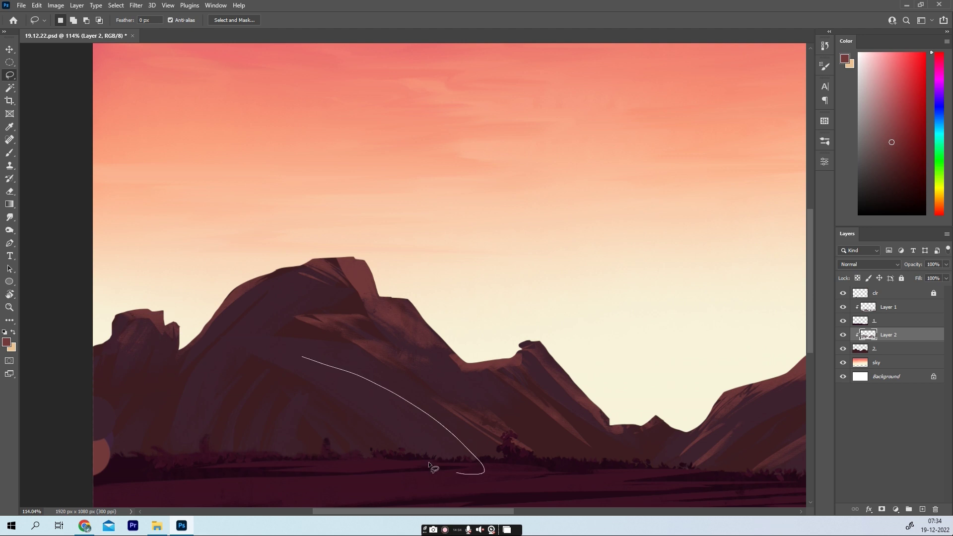
key("b")
key("ctrl+d")
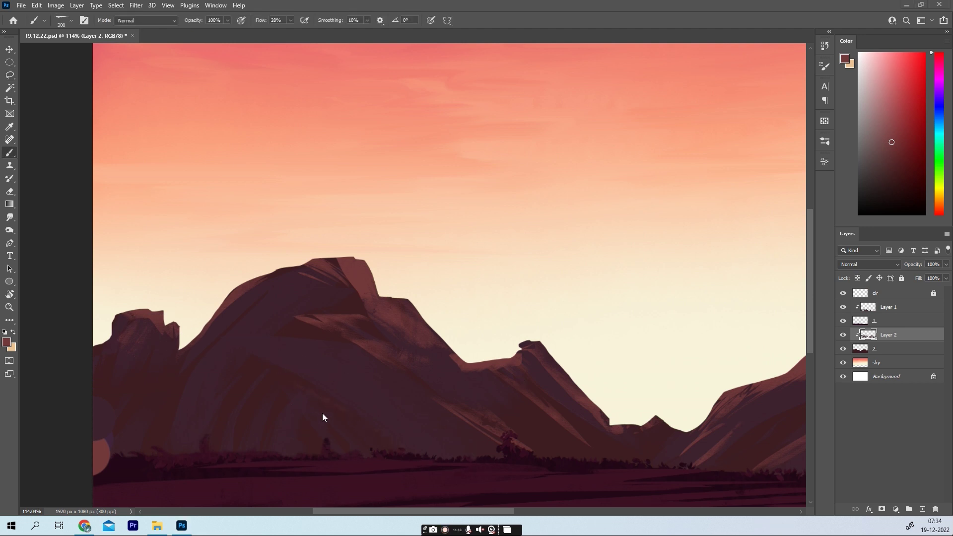
key("ctrl+z")
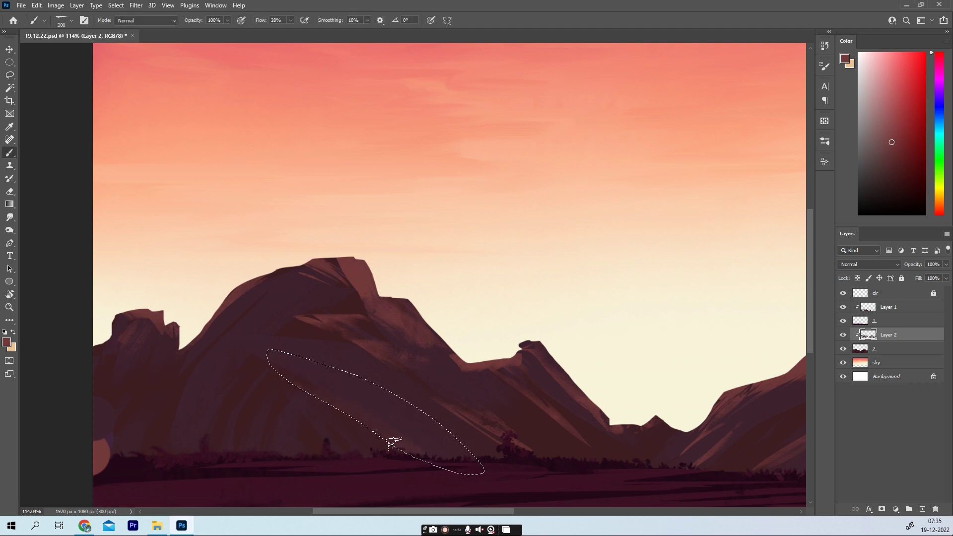
Step: Paint a final strip along the left slope and clear the selection
key("l")
left_click_drag(256, 320, 252, 324)
key("b")
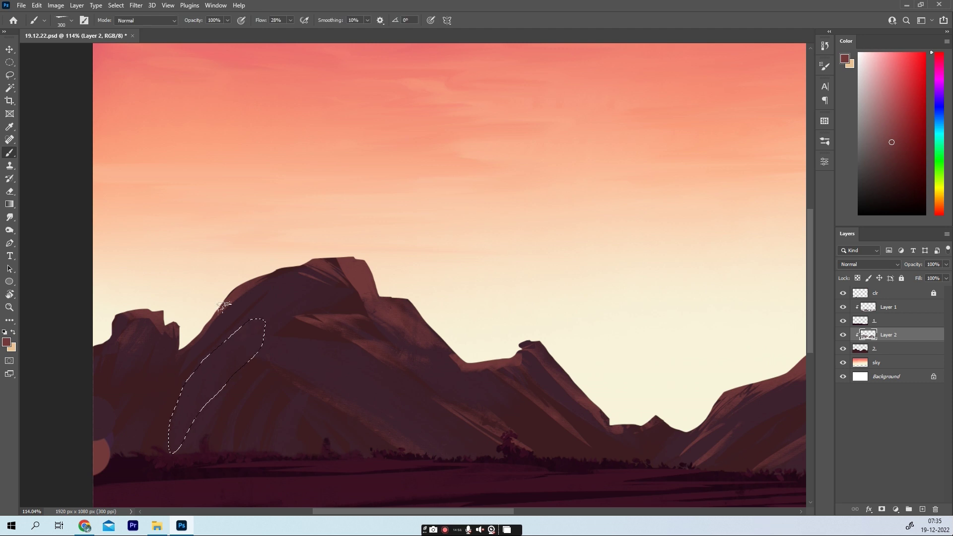
scroll(225, 304, "down", 5)
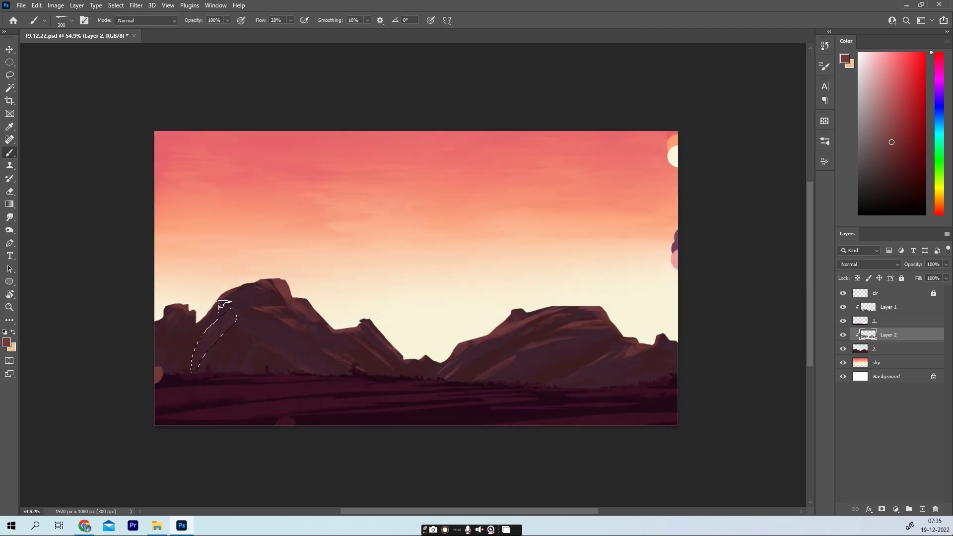
key("ctrl+d")
scroll(303, 306, "up", 2)
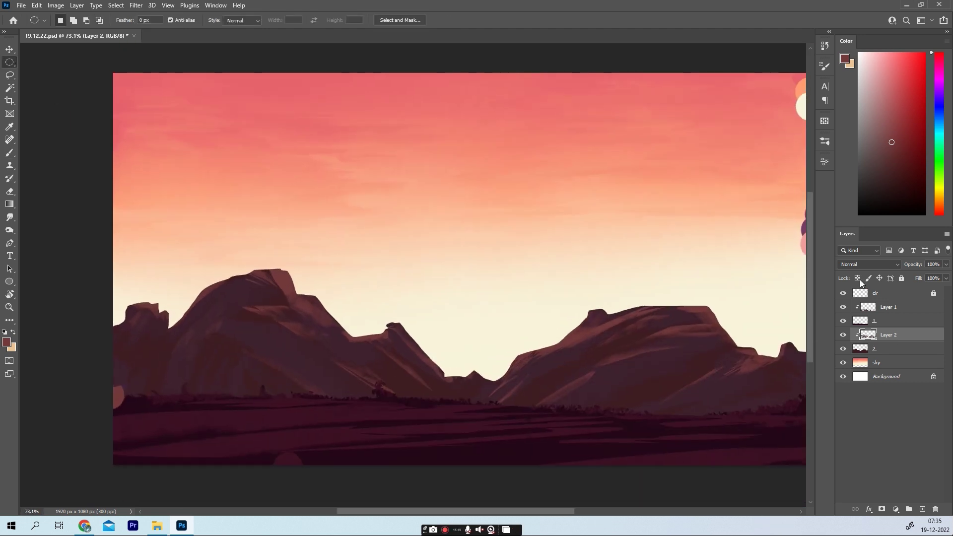
Step: Pick a dark maroon colour and a soft round brush tip
left_click(253, 373, "alt")
right_click(618, 132)
left_click(744, 407)
key("Return")
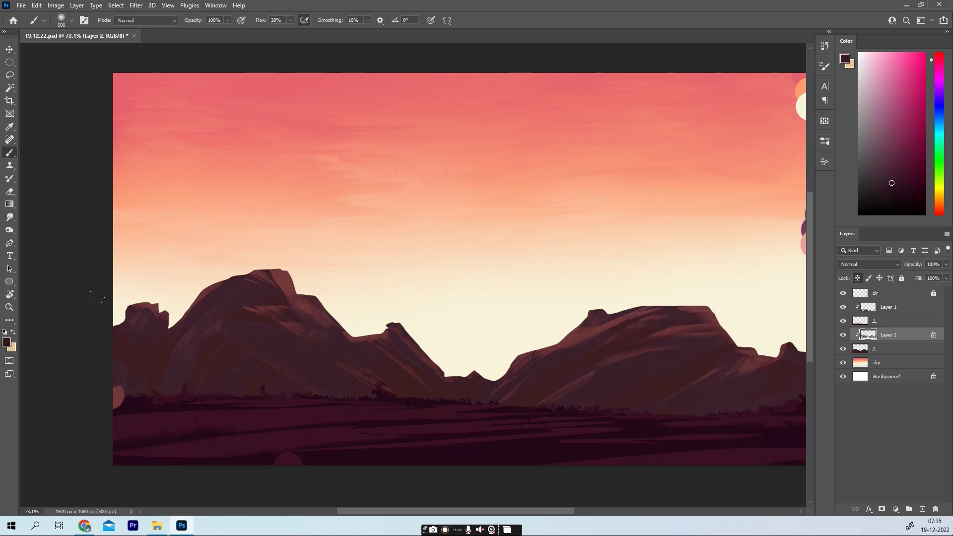
Step: Burn darker shading into the mountains on layer 2 with a soft brush
key("o")
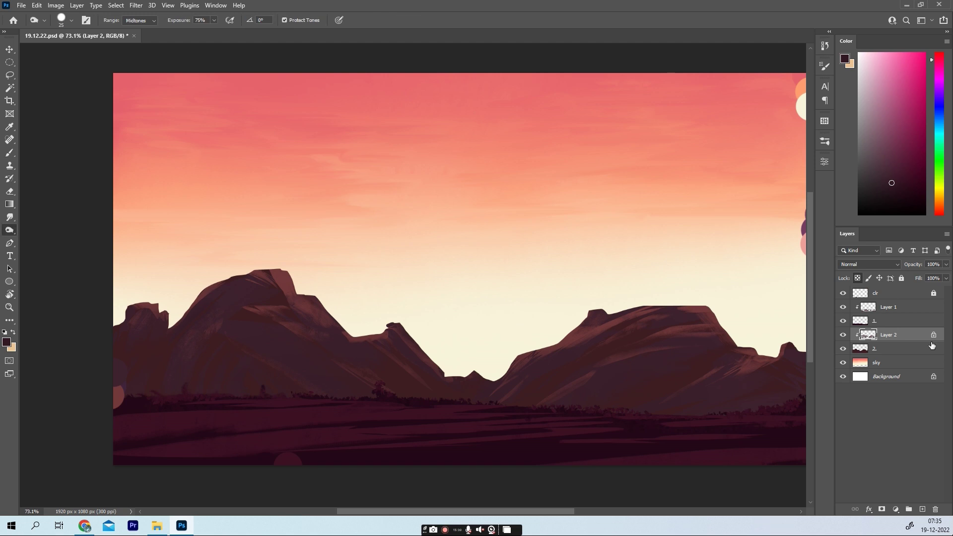
key("alt+bracketleft")
right_click(804, 130)
left_click(665, 280)
key("Return")
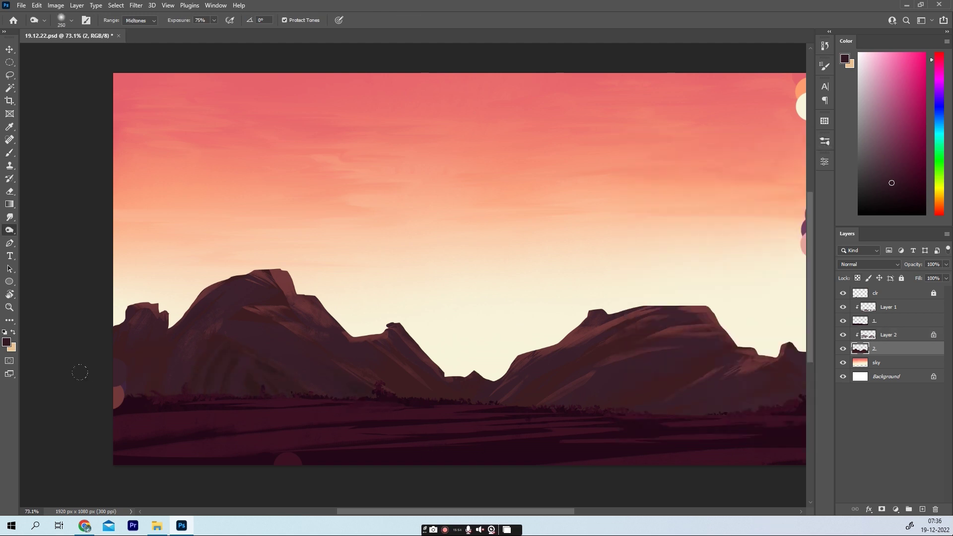
left_click_drag(728, 404, 644, 363)
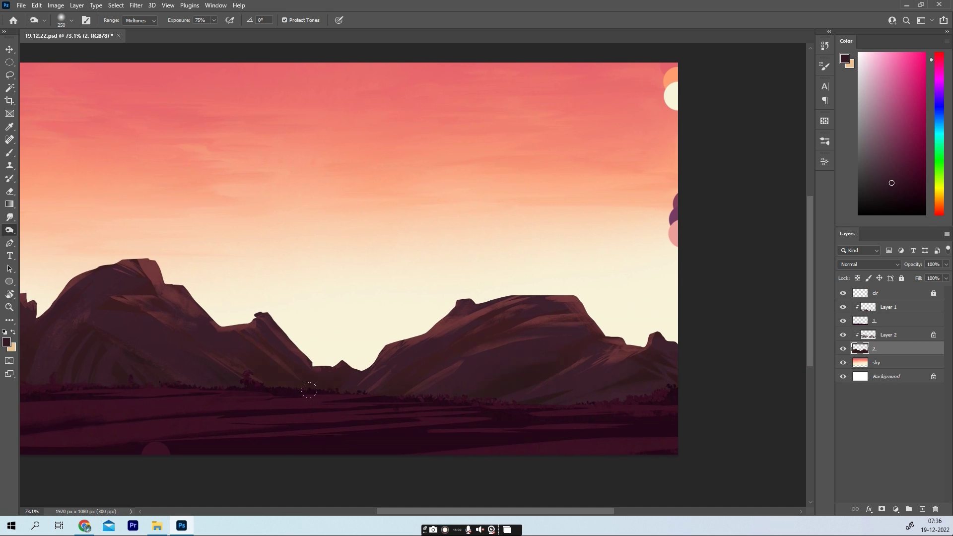
scroll(308, 390, "down", 5)
scroll(46, 221, "up", 3)
Step: Smudge the highlights into the slopes on Layer 2
key("r")
scroll(249, 306, "up", 3)
key("alt+bracketright")
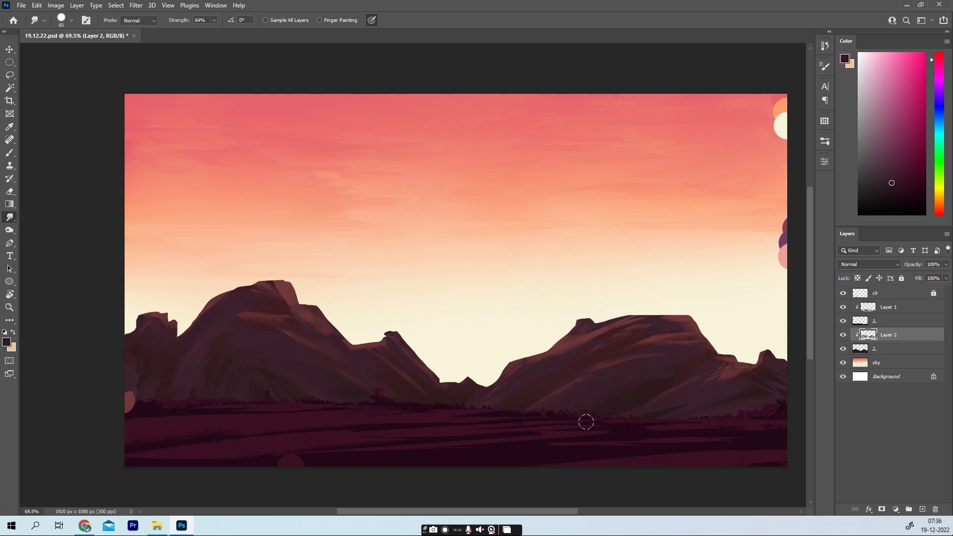
scroll(434, 371, "down", 3)
scroll(434, 370, "up", 2)
scroll(434, 370, "down", 1)
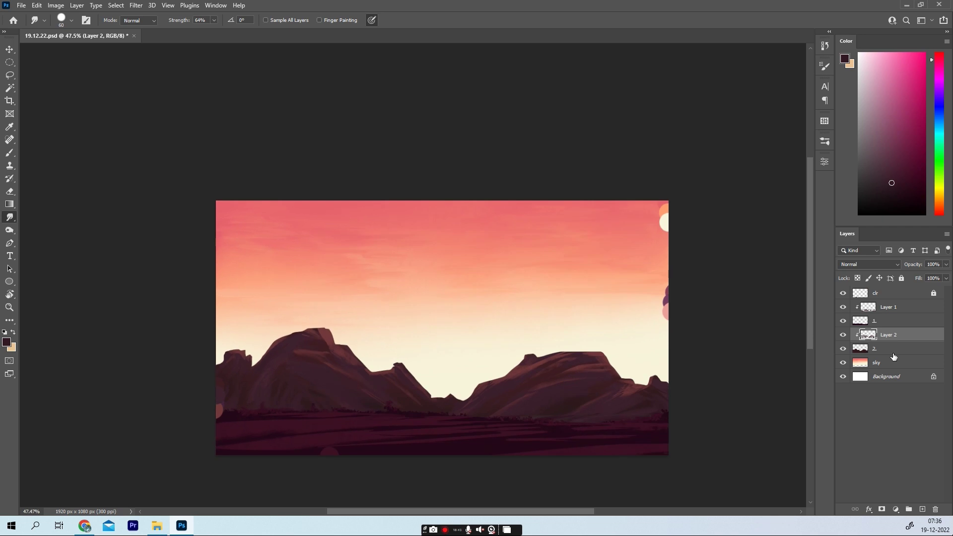
Step: Select both mountain layers and nudge them down about 20 px
key("shift+alt+bracketleft")
left_click(10, 50)
key("shift+Down")
key("shift+Down")
key("shift+Down")
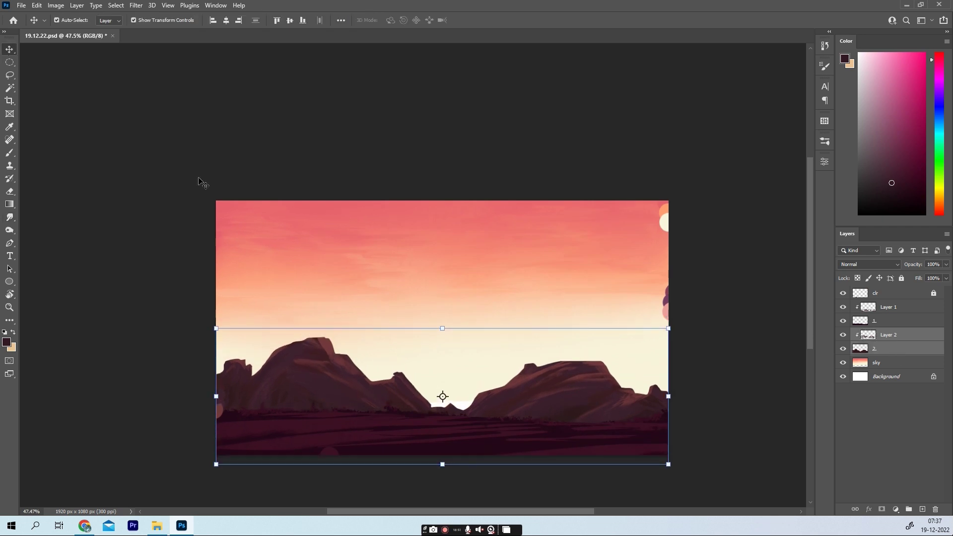
Step: On layer 2, load the Sampled Brush 24 2 foliage tip with a sampled mountain colour
left_click(909, 455)
left_click(883, 348)
scroll(447, 348, "up", 3)
key("b")
left_click(412, 287, "alt")
left_click(824, 141)
scroll(709, 297, "down", 3)
left_click(745, 224)
key("bracketleft")
key("bracketleft")
key("bracketleft")
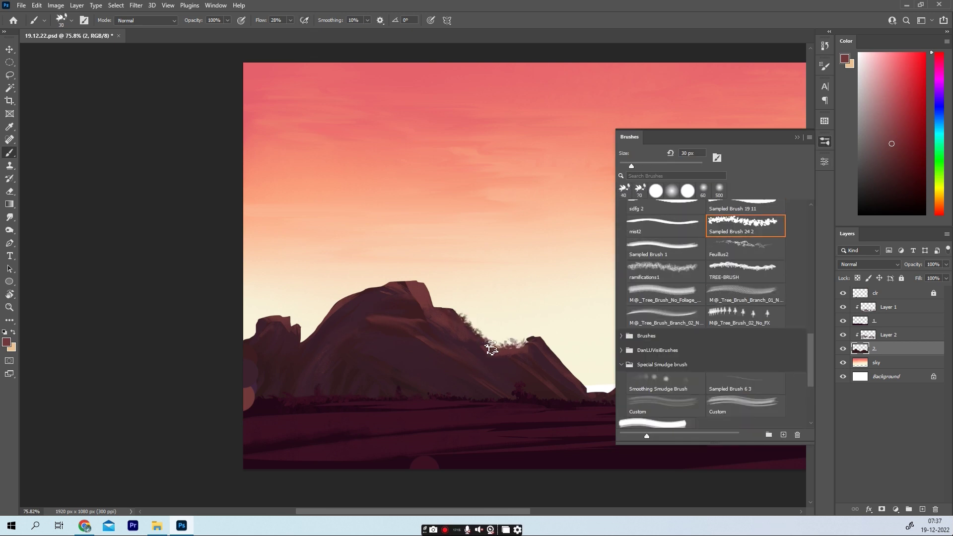
Step: Paint foliage along the left ridges and fill the white valley gap in darker maroon
left_click_drag(454, 312, 437, 301)
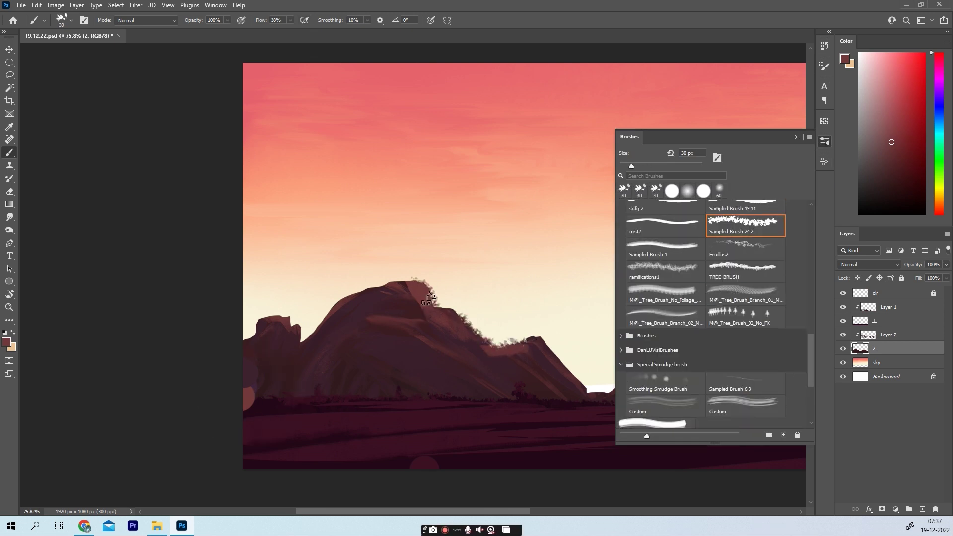
mouse_move(386, 284)
left_mouse_down()
mouse_move(357, 314)
mouse_move(337, 302)
mouse_move(319, 329)
left_mouse_up()
key("bracketright")
key("bracketright")
key("bracketright")
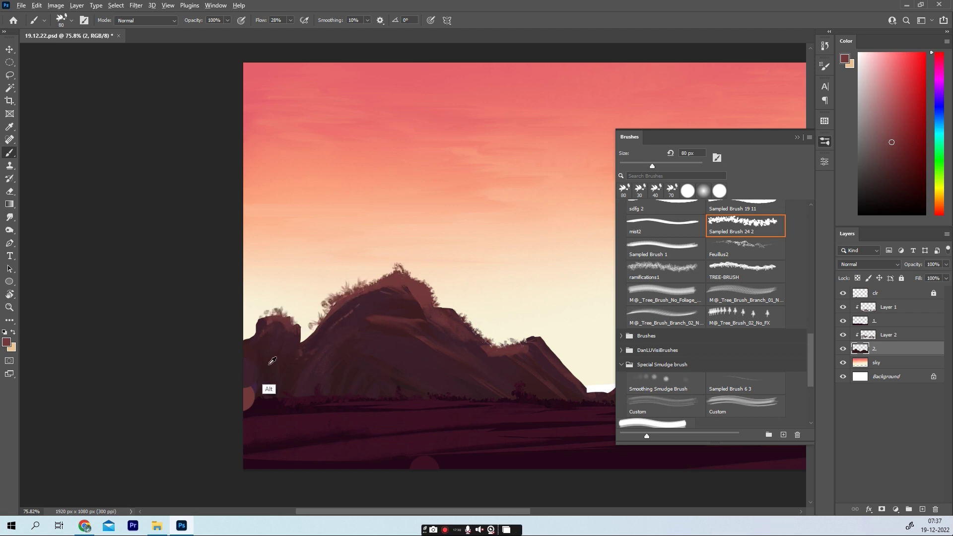
scroll(265, 350, "right", 5)
left_click(462, 370, "alt")
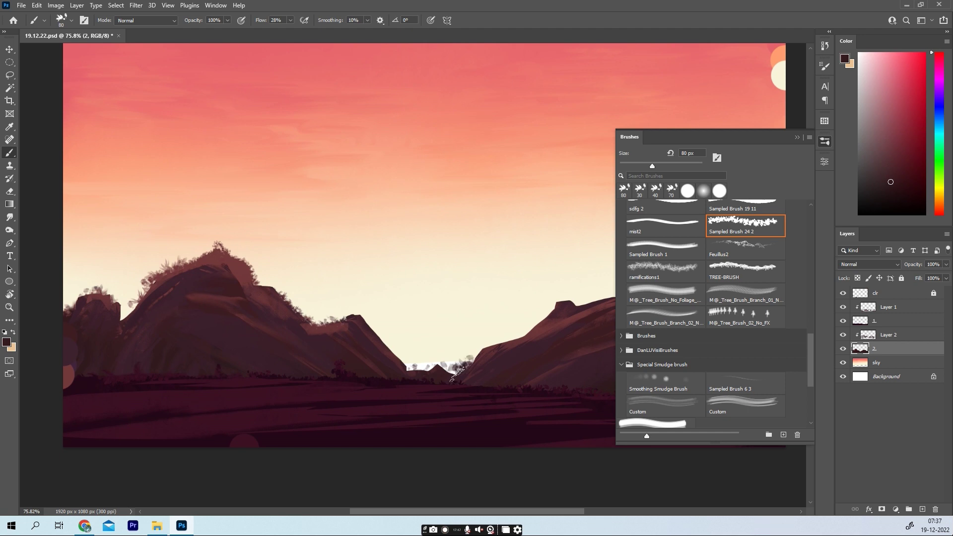
key("shift+0")
key("bracketleft")
key("bracketleft")
mouse_move(307, 392)
left_mouse_down()
mouse_move(281, 393)
mouse_move(308, 395)
left_mouse_up()
left_click(281, 393, "alt")
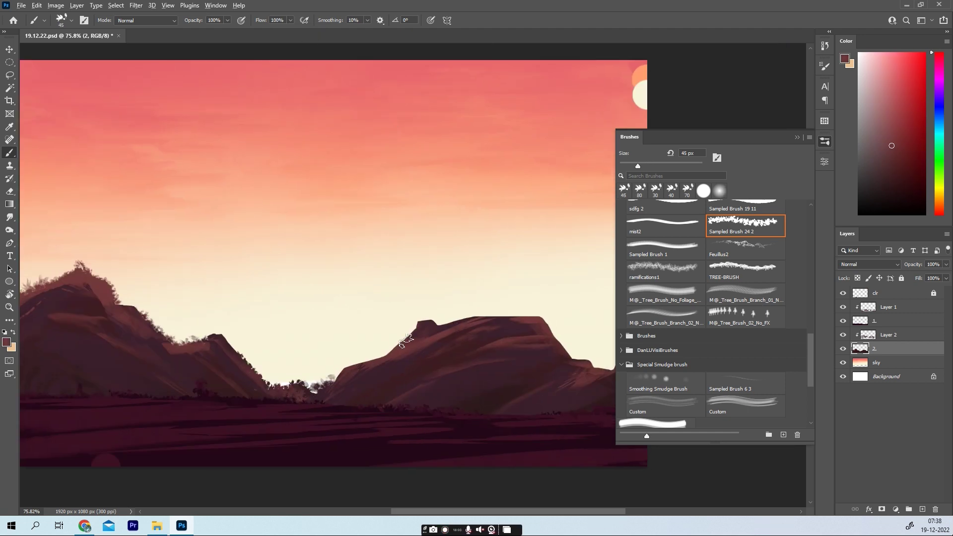
Step: Paint small branchy trees on both hills with a 20 px brush, then save
left_click(332, 393)
scroll(406, 323, "right", 3)
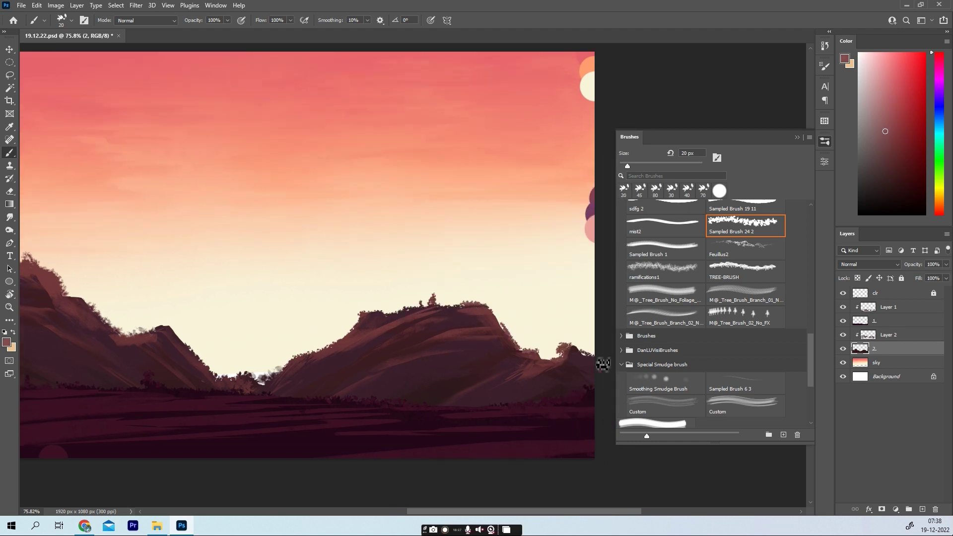
left_click_drag(346, 325, 353, 306)
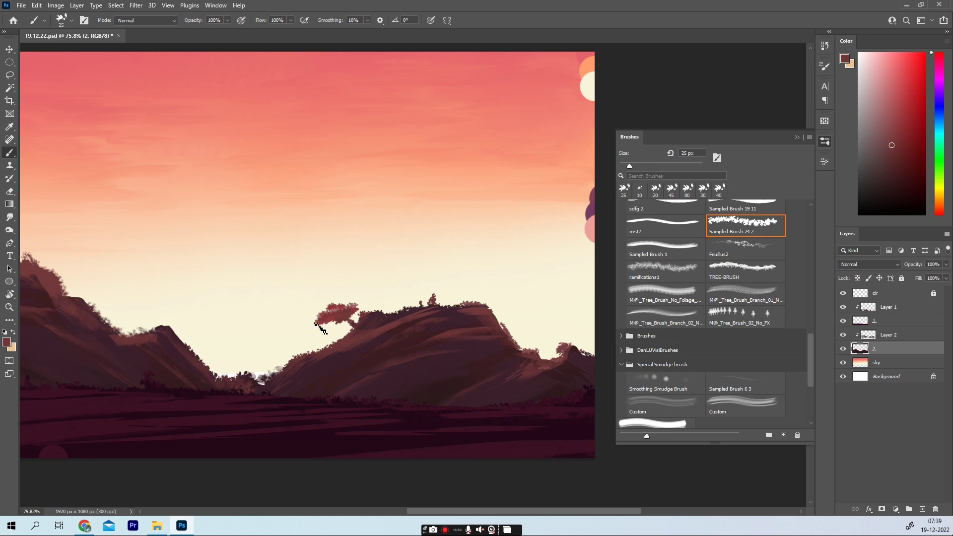
scroll(324, 320, "down", 3)
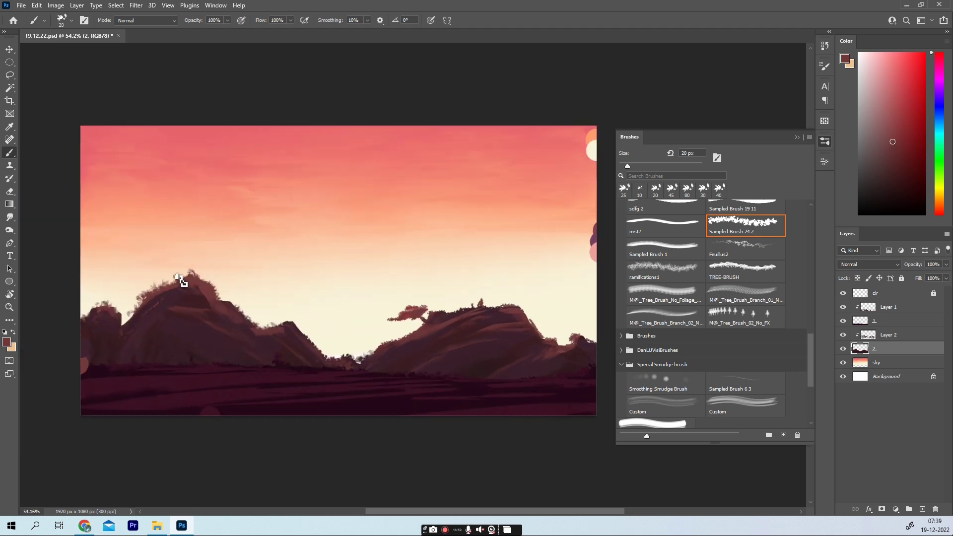
left_click_drag(172, 277, 179, 275)
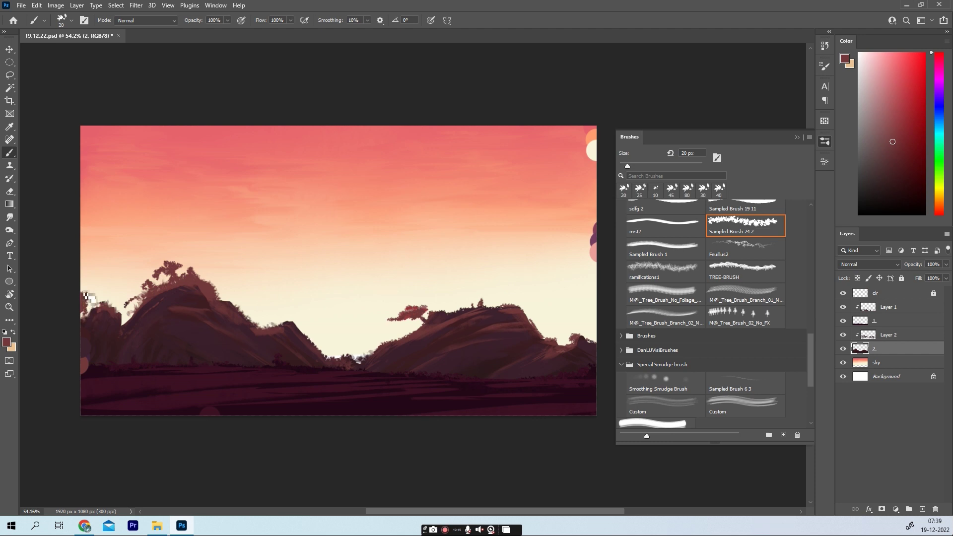
scroll(302, 319, "down", 2)
key("F5")
Step: Add a new empty layer named 3
key("ctrl+s")
scroll(310, 317, "up", 2)
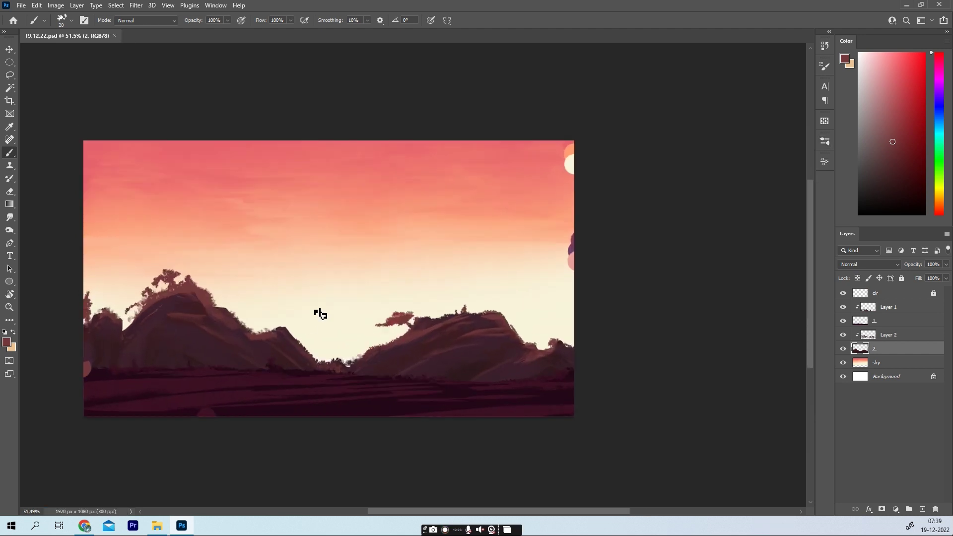
scroll(391, 319, "up", 1)
scroll(471, 394, "up", 1)
left_click(922, 509, "ctrl")
double_click(882, 362)
type("3")
key("Return")
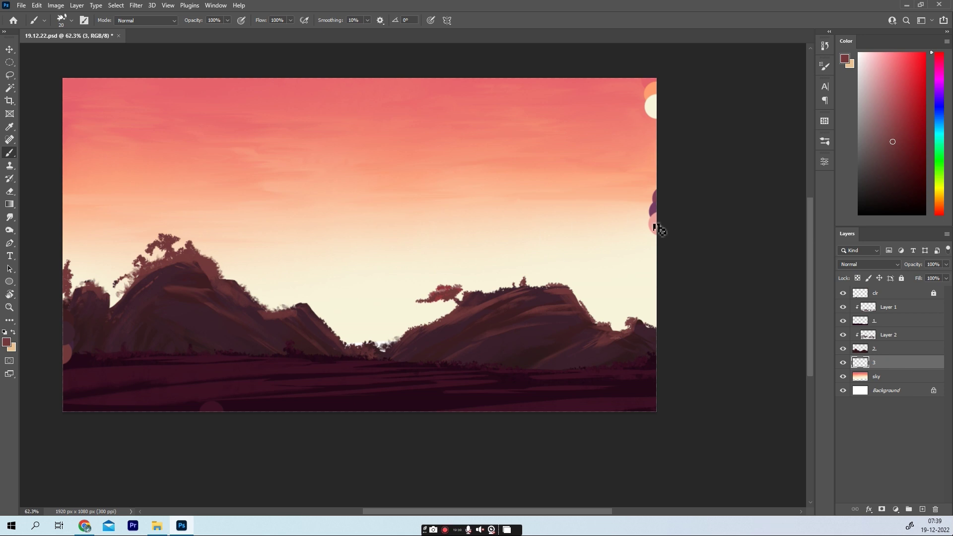
Step: Duplicate Layer 2, shrink the copy to about half, move it up-left and warp it
left_click_drag(888, 335, 888, 355)
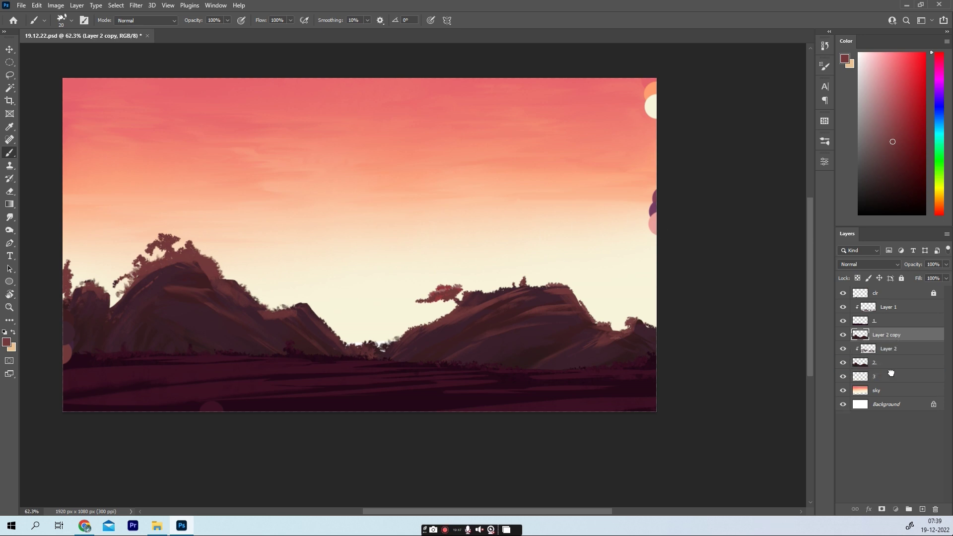
key("v")
left_click_drag(359, 424, 365, 368)
left_click_drag(367, 321, 333, 300)
right_click(335, 254)
left_click(350, 321)
left_click_drag(284, 253, 286, 171)
left_click_drag(188, 285, 105, 274)
mouse_move(478, 253)
left_mouse_down()
mouse_move(516, 292)
mouse_move(544, 225)
mouse_move(483, 223)
left_mouse_up()
key("Return")
left_click(9, 62)
Step: Lighten the copy with Hue/Saturation lightness +11, then flip it horizontally and tilt it
key("ctrl+u")
left_click_drag(724, 194, 755, 198)
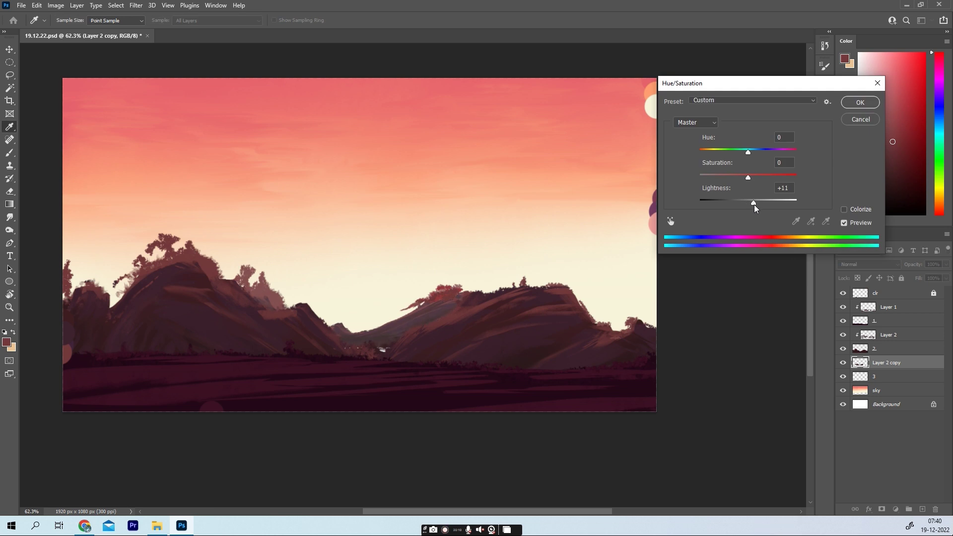
key("Return")
key("ctrl+t")
left_click_drag(395, 293, 425, 298)
right_click(320, 310)
left_click(365, 449)
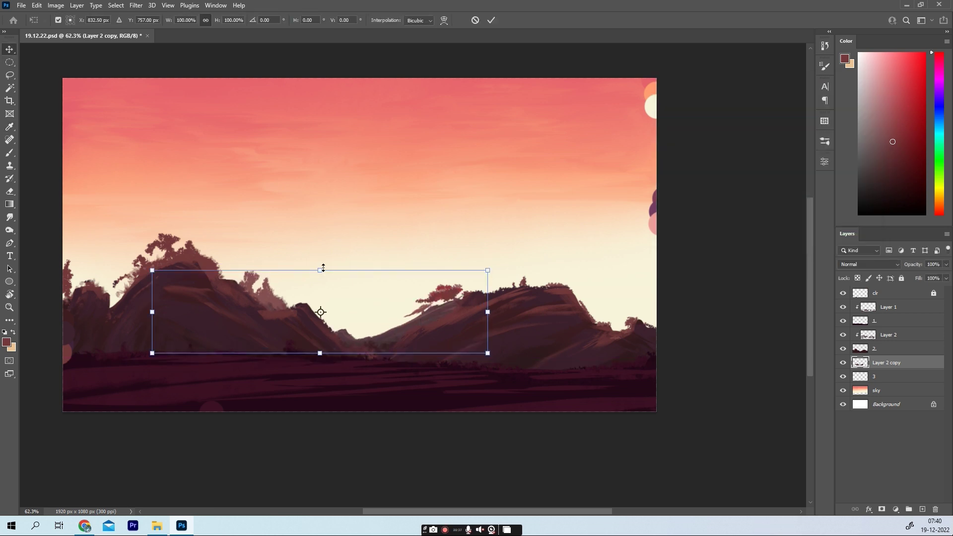
left_click_drag(486, 292, 585, 270)
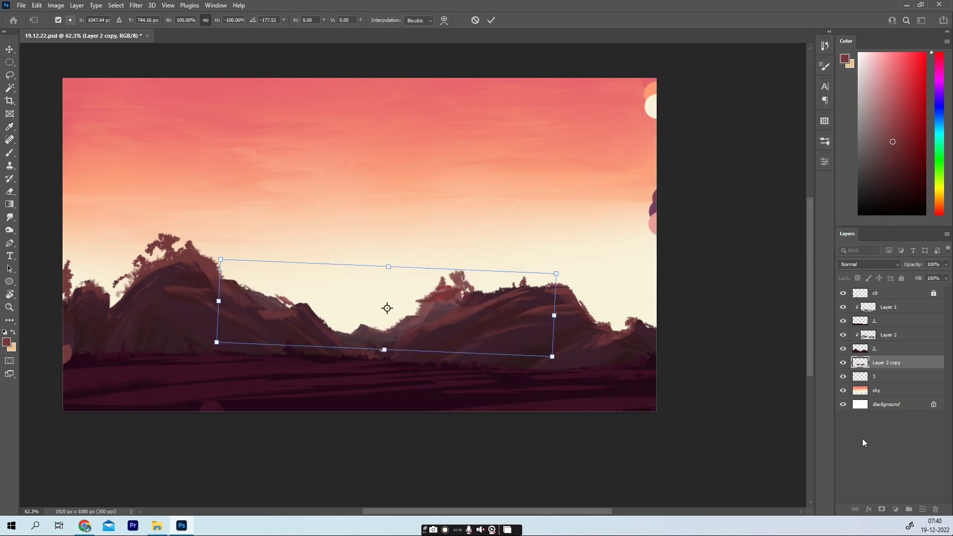
Step: Brighten the copied hills with Image > Adjustments > Brightness/Contrast
key("Return")
left_click(55, 5)
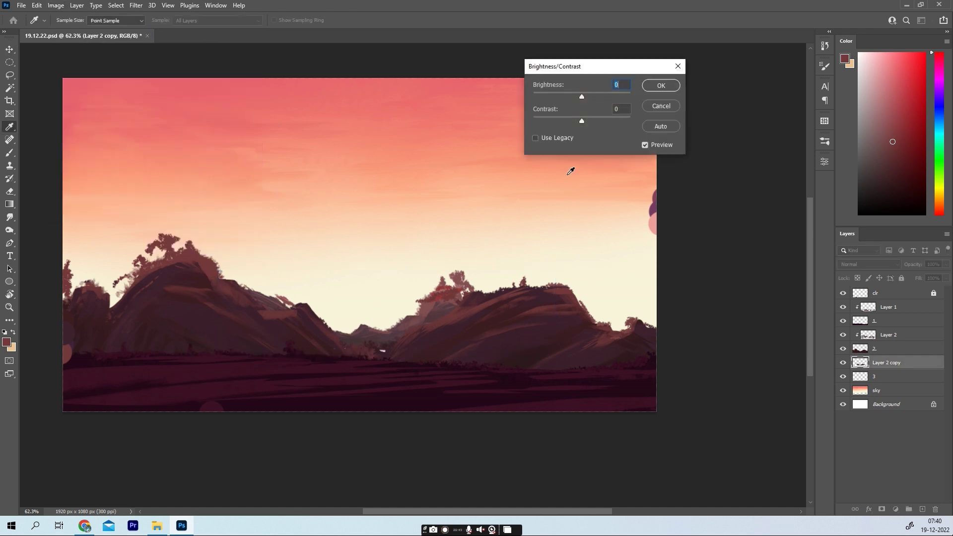
left_click_drag(582, 92, 596, 95)
left_click(630, 121)
left_click_drag(614, 96, 594, 97)
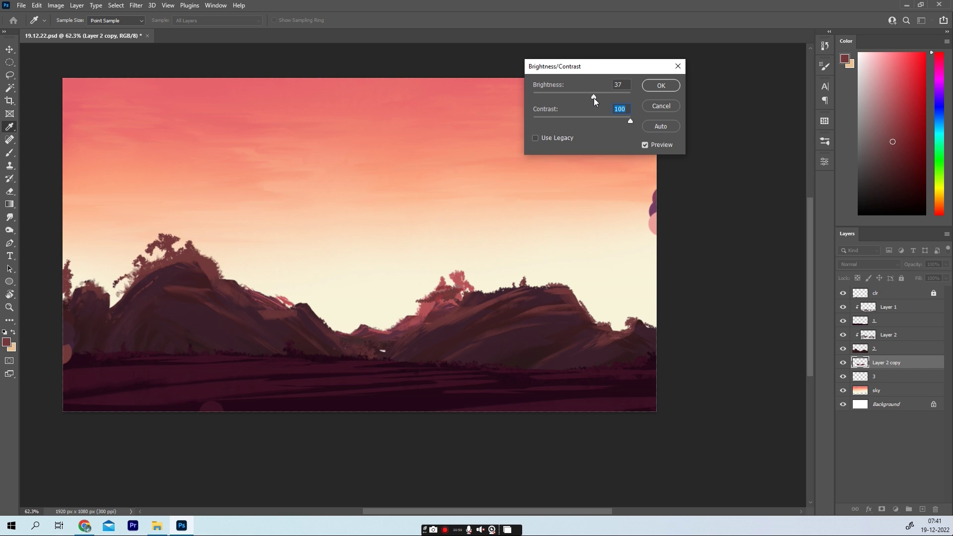
left_click(660, 86)
Step: Stretch, warp and move the copied hills, then delete that copied layer
mouse_move(386, 337)
left_mouse_down()
mouse_move(387, 349)
mouse_move(390, 314)
left_mouse_up()
right_click(507, 262)
left_click(526, 343)
left_click_drag(414, 271, 417, 281)
key("Return")
left_click_drag(440, 319, 278, 298)
key("Delete")
key("l")
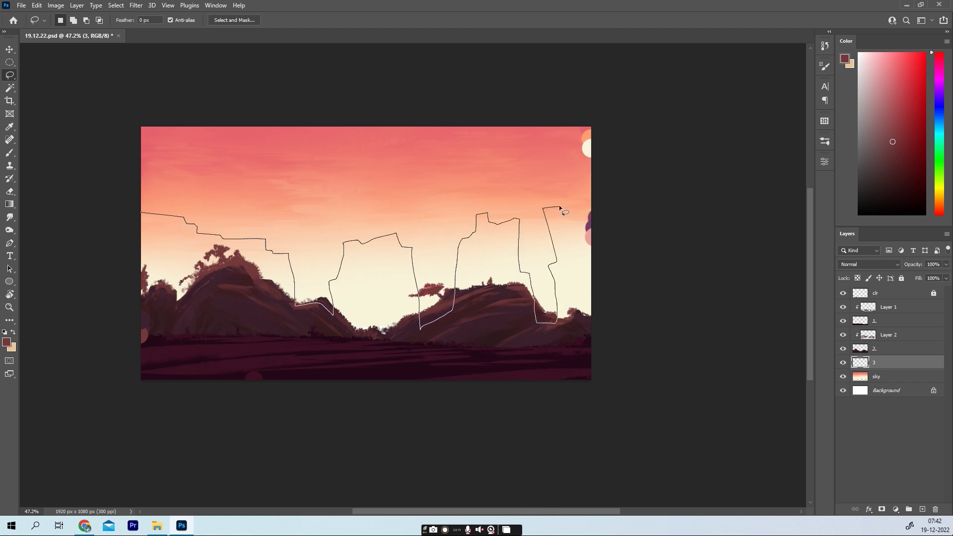
Step: Lasso tall cliff shapes above the hills and fill them with a sampled purple
left_click_drag(656, 305, 30, 218)
scroll(620, 195, "up", 5)
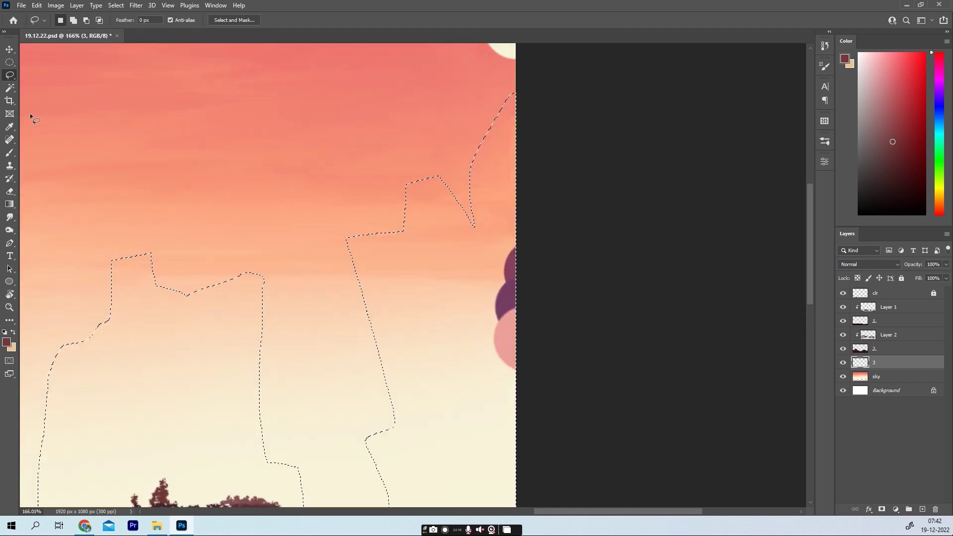
key("i")
left_click(514, 264)
scroll(447, 224, "down", 5)
key("alt+BackSpace")
scroll(452, 297, "up", 1)
key("ctrl+d")
key("m")
Step: Add a layer clipped to the cliffs and load the serieL - 07 brush with a sampled dark shade
left_click(922, 510)
left_click(878, 370, "alt")
key("b")
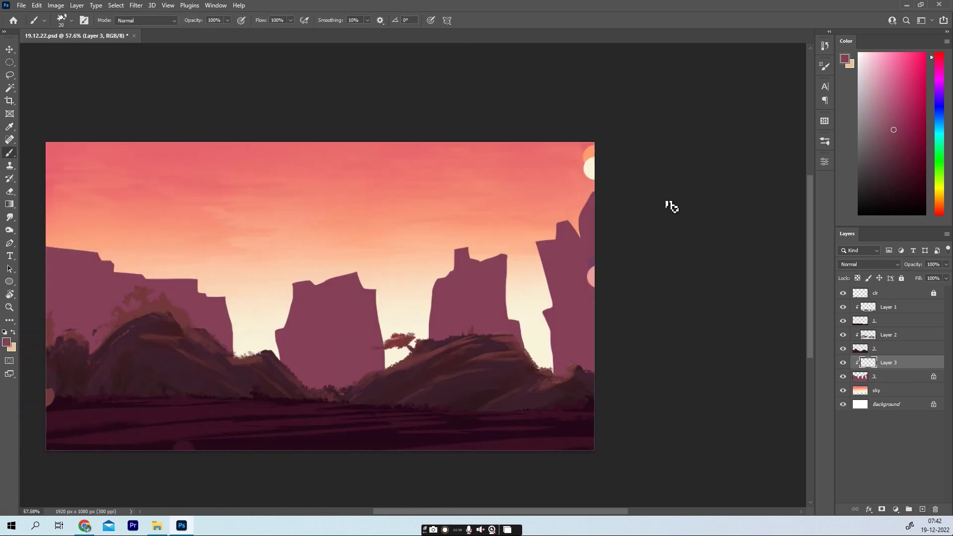
left_click(824, 162)
left_click(824, 142)
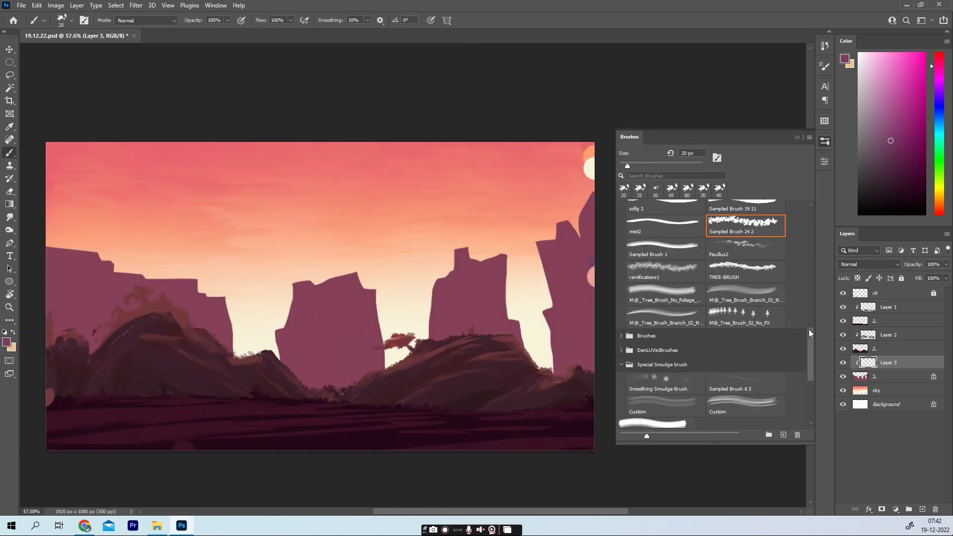
scroll(812, 351, "up", 5)
left_click(746, 256)
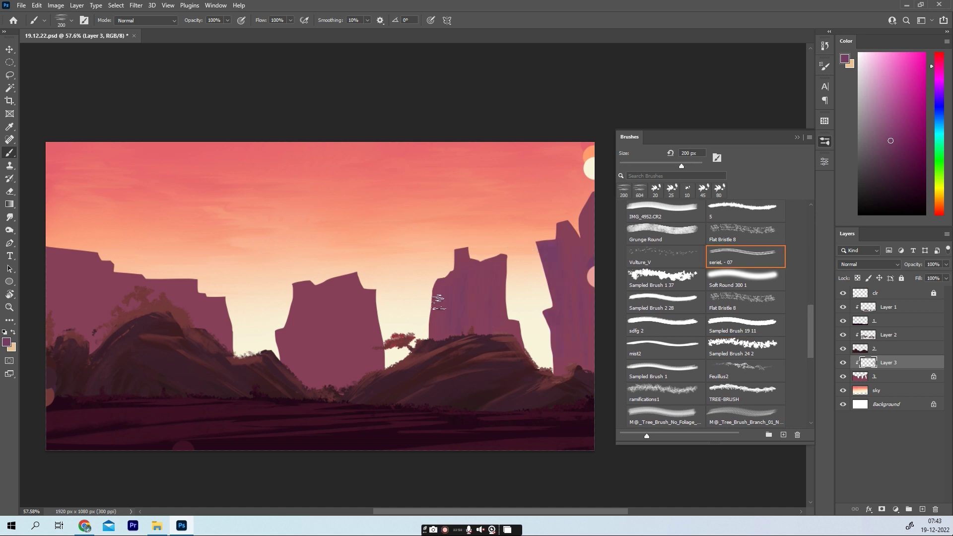
scroll(421, 306, "down", 4)
scroll(421, 306, "right", 2)
scroll(397, 206, "down", 1)
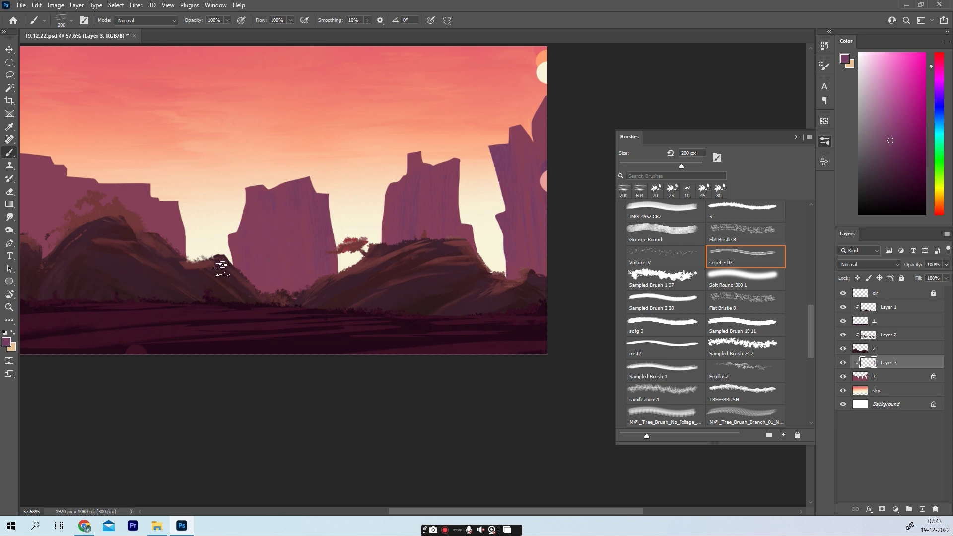
scroll(220, 212, "left", 3)
scroll(220, 212, "up", 1)
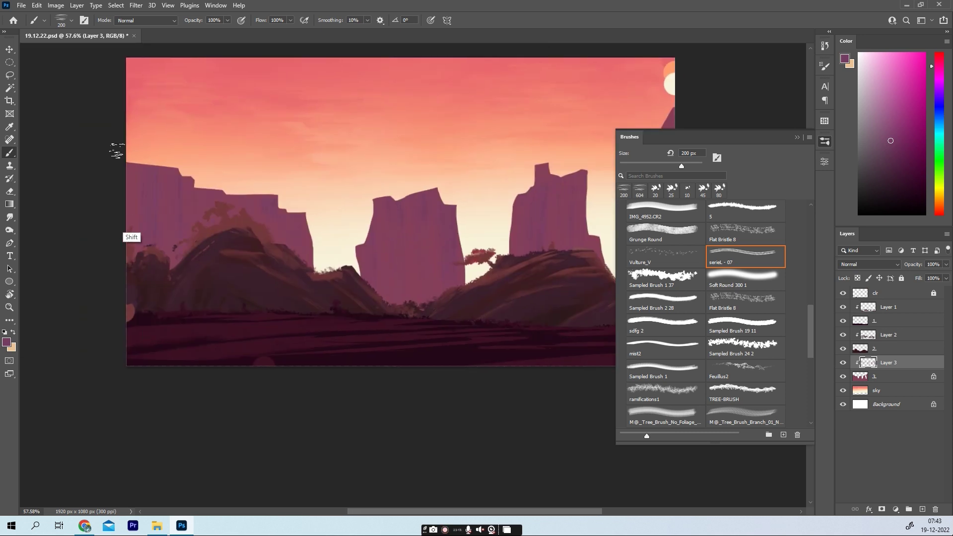
scroll(414, 285, "right", 3)
scroll(414, 285, "down", 1)
left_click(467, 179, "alt")
Step: Select the right cliff face and paint light pink highlights with the Flat Bristle 8 brush
key("l")
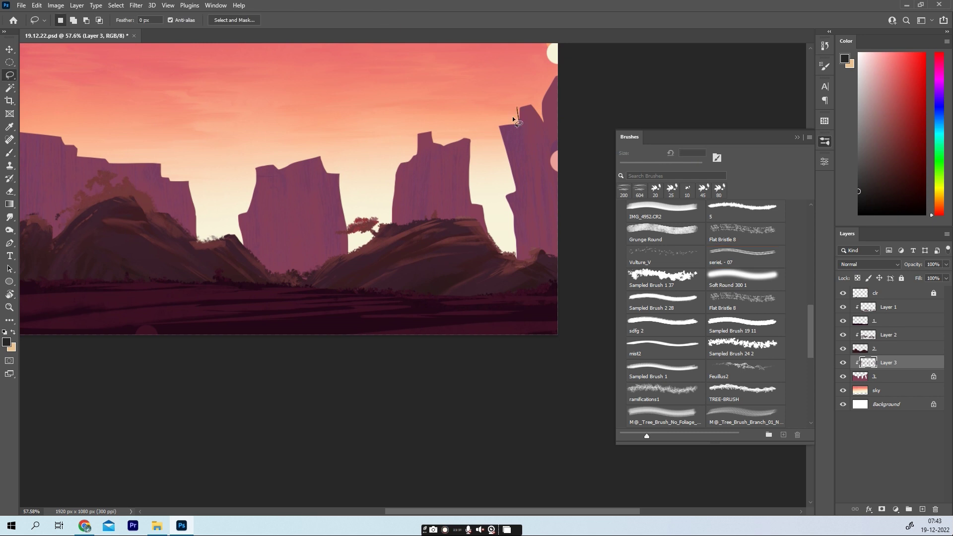
key("b")
left_click_drag(495, 106, 527, 220)
left_click(553, 186, "alt")
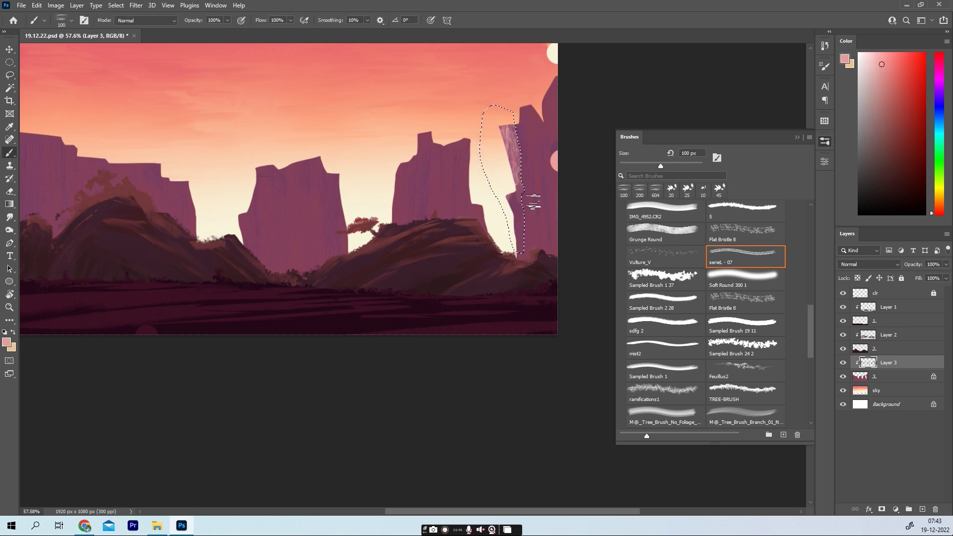
key("m")
key("ctrl+d")
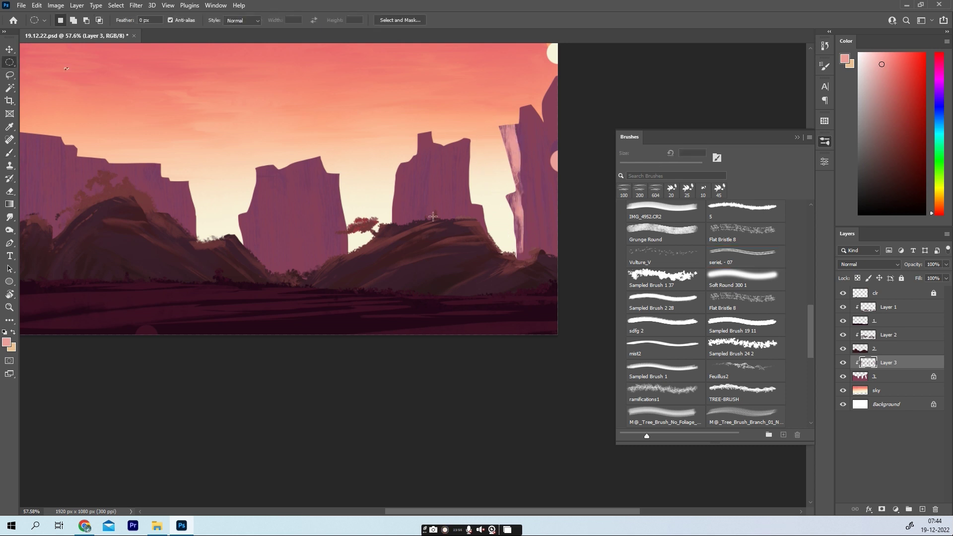
scroll(417, 205, "down", 3)
scroll(418, 205, "up", 2)
key("ctrl+shift+d")
scroll(751, 266, "up", 1)
left_click(752, 265)
left_click_drag(514, 146, 521, 209)
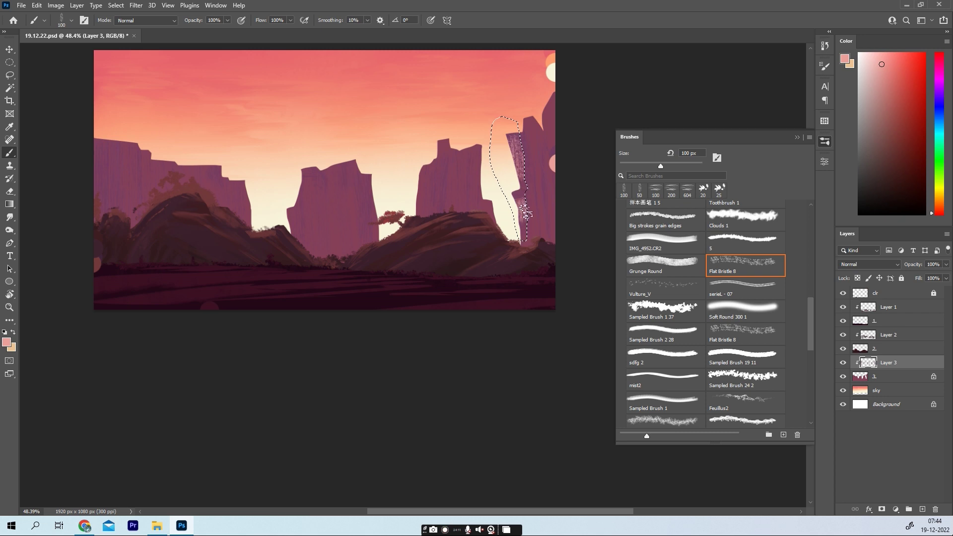
key("m")
key("Return")
Step: Highlight the top of the right-centre cliff inside a lasso sliver using Sampled Brush 1 22
scroll(744, 278, "up", 4)
scroll(744, 277, "up", 3)
left_click(744, 278)
key("l")
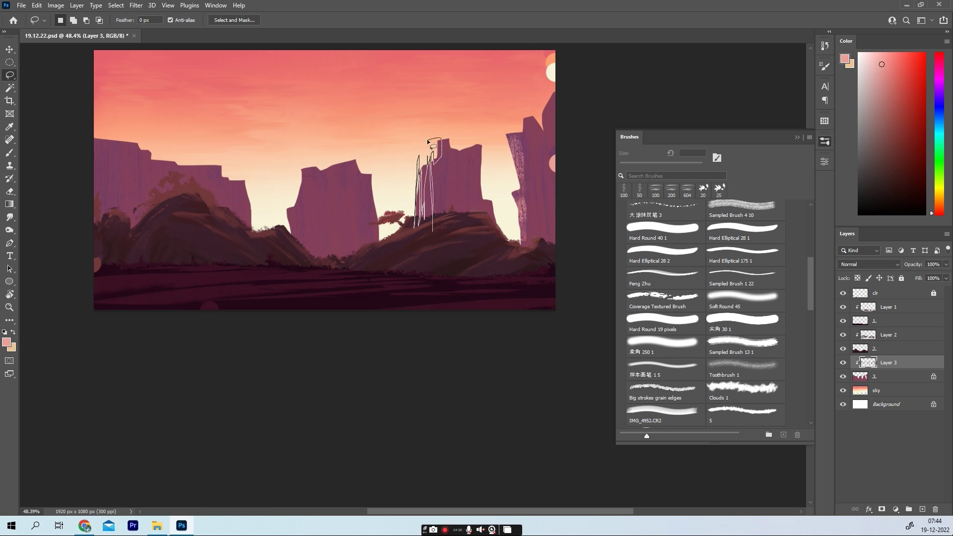
left_click_drag(441, 142, 417, 218)
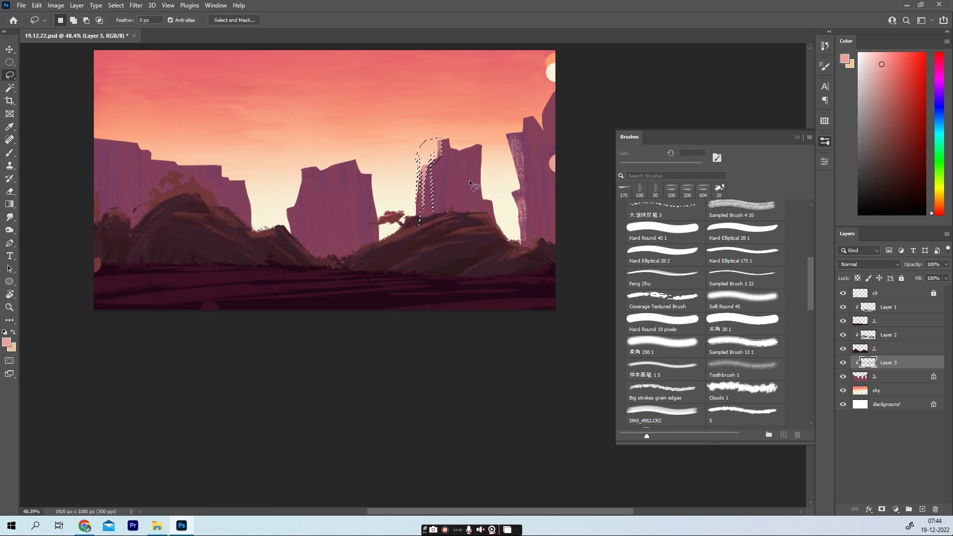
left_click_drag(333, 163, 364, 183)
key("b")
key("l")
left_click(322, 173)
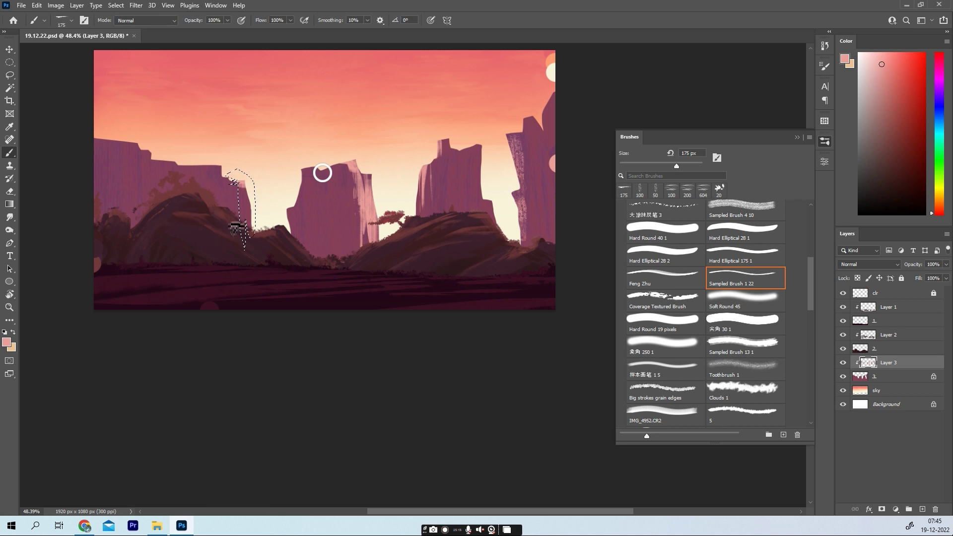
Step: Lasso narrow strips of the left cliff and paint pink highlights inside them
left_click_drag(185, 205, 221, 241)
mouse_move(182, 159)
left_mouse_down()
mouse_move(205, 173)
mouse_move(187, 260)
left_mouse_up()
mouse_move(94, 145)
left_mouse_down()
mouse_move(120, 147)
mouse_move(152, 244)
left_mouse_up()
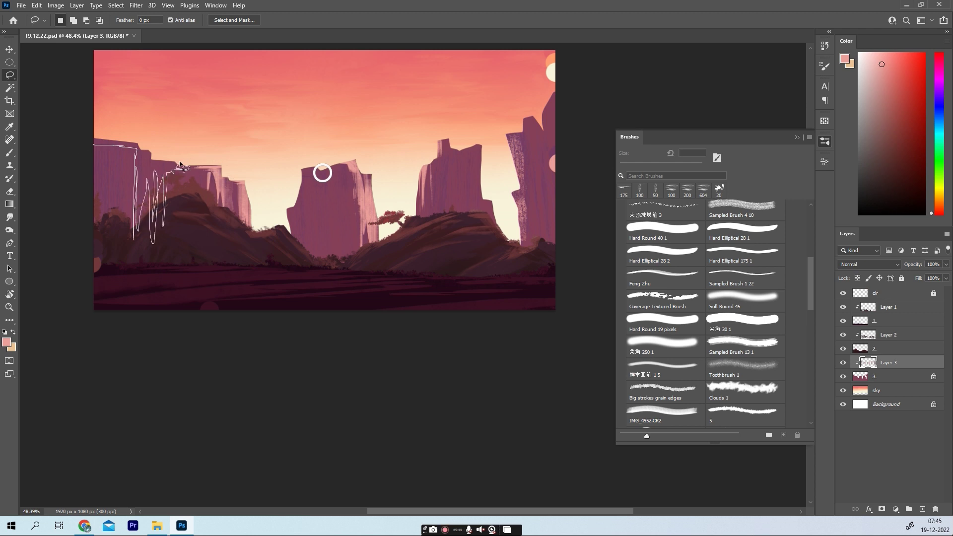
left_click_drag(176, 170, 74, 141)
key("b")
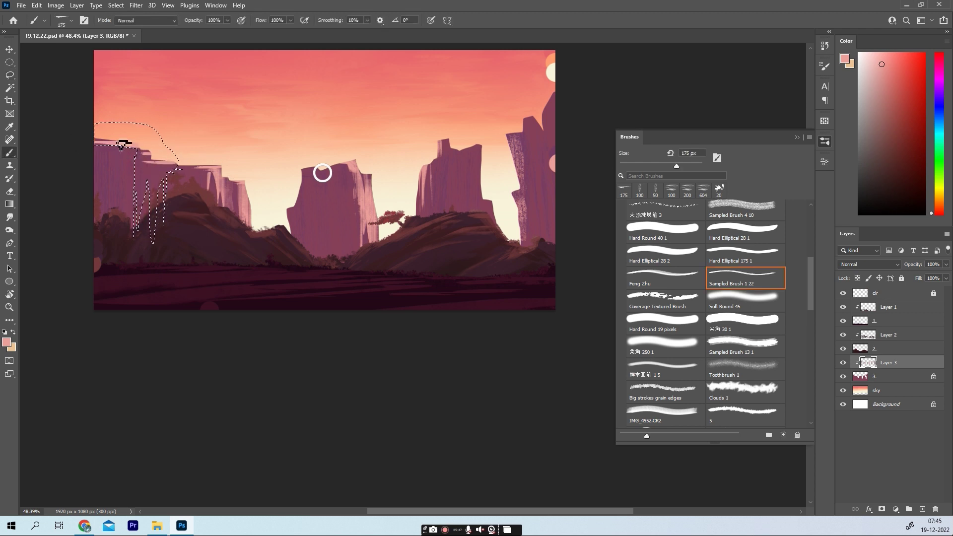
key("l")
left_click_drag(94, 160, 94, 258)
left_click_drag(133, 155, 96, 144)
key("b")
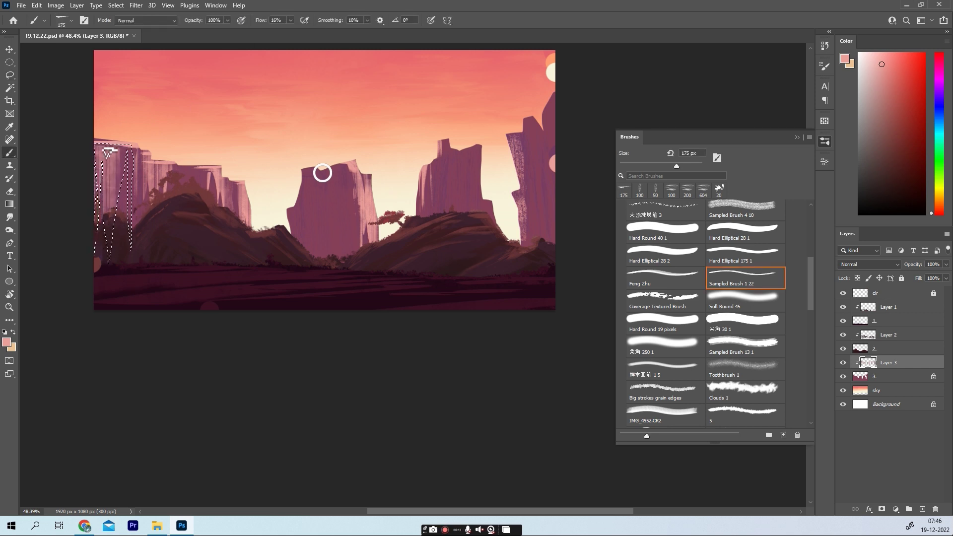
Step: Highlight a sliver on the central cliff, then zoom in and sample a dark purple
key("l")
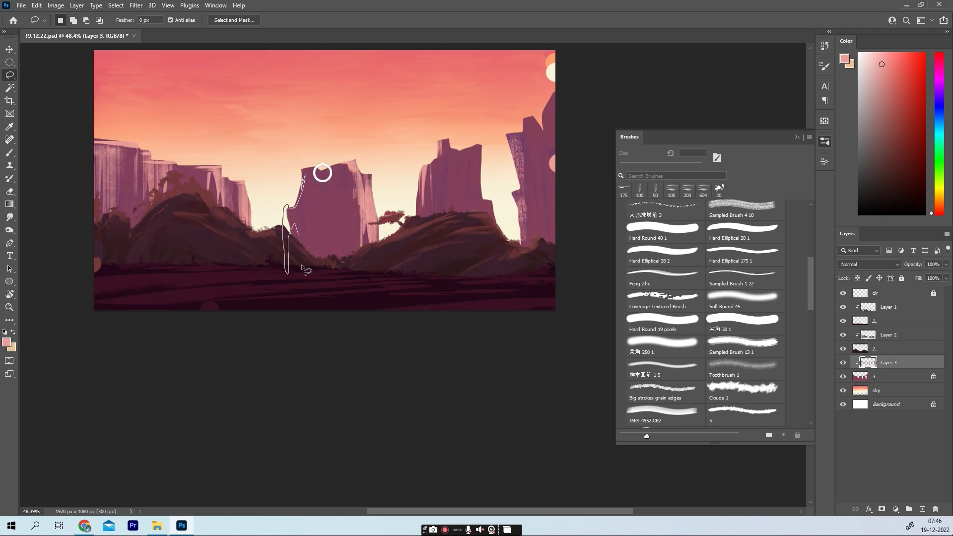
left_click_drag(304, 176, 298, 174)
key("b")
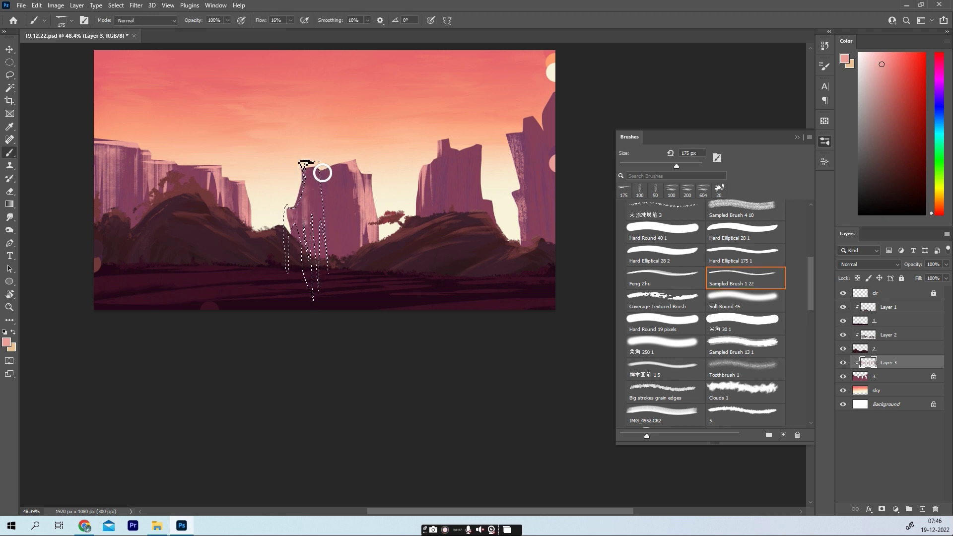
key("l")
left_click(323, 173)
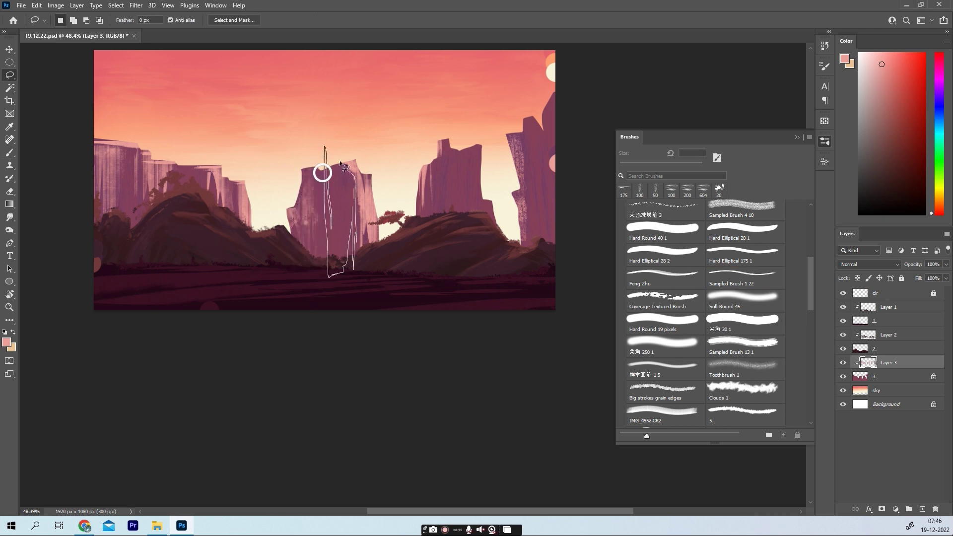
key("m")
key("Return")
left_click_drag(541, 198, 343, 194)
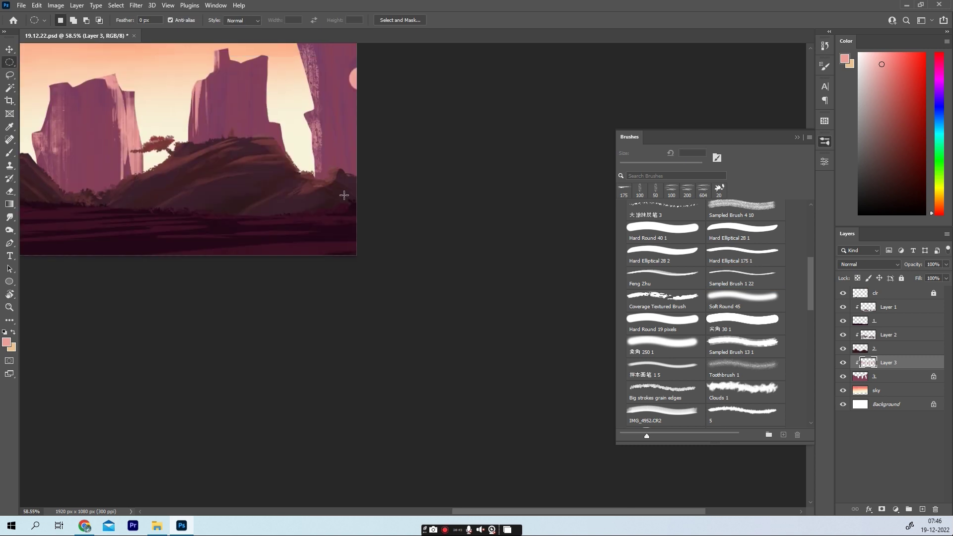
key("l")
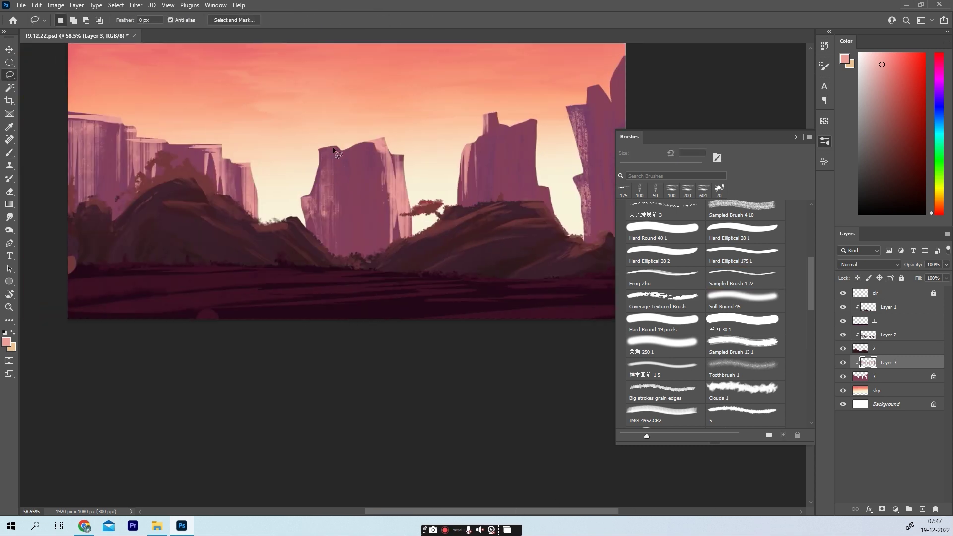
key("b")
left_click(364, 199, "alt")
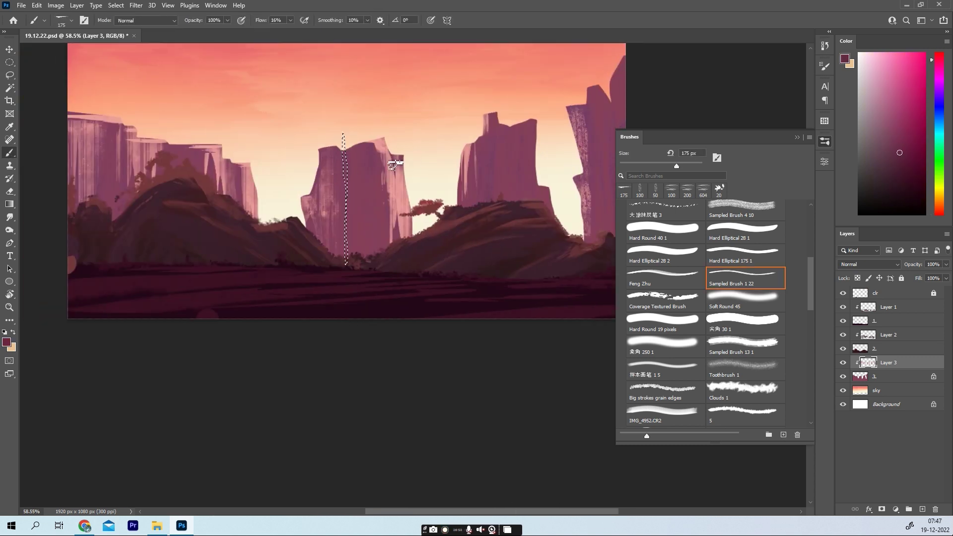
Step: Lasso thin strips on the middle and left cliffs and darken them with dark purple
key("l")
left_click_drag(391, 146, 404, 334)
key("b")
key("l")
left_click_drag(335, 143, 348, 205)
key("b")
left_click_drag(341, 144, 350, 278)
key("l")
mouse_move(233, 160)
left_mouse_down()
mouse_move(242, 221)
mouse_move(225, 248)
left_mouse_up()
key("b")
key("l")
left_click_drag(119, 105, 114, 263)
key("b")
key("l")
key("b")
key("l")
Step: Select narrow grooves on the left, middle and right cliffs for darkening
left_click_drag(99, 119, 99, 277)
key("b")
key("l")
left_click_drag(321, 164, 323, 271)
key("b")
key("l")
mouse_move(397, 218)
left_mouse_down()
mouse_move(378, 269)
mouse_move(394, 156)
left_mouse_up()
key("b")
key("l")
left_click_drag(474, 137, 471, 208)
key("b")
Step: Darken several lassoed strips along the right cliff with dark purple at 16% flow
key("l")
left_click_drag(498, 119, 497, 97)
key("b")
left_click_drag(498, 223, 501, 149)
key("l")
left_click_drag(518, 100, 526, 233)
key("b")
mouse_move(604, 239)
left_mouse_down()
mouse_move(476, 223)
mouse_move(444, 77)
left_mouse_up()
key("l")
key("b")
mouse_move(454, 238)
left_mouse_down()
mouse_move(426, 77)
mouse_move(486, 189)
left_mouse_up()
key("l")
key("b")
left_click_drag(469, 69, 479, 278)
Step: Sample a light pink and paint a highlight strip along the right cliff edge
key("l")
scroll(520, 128, "up", 1)
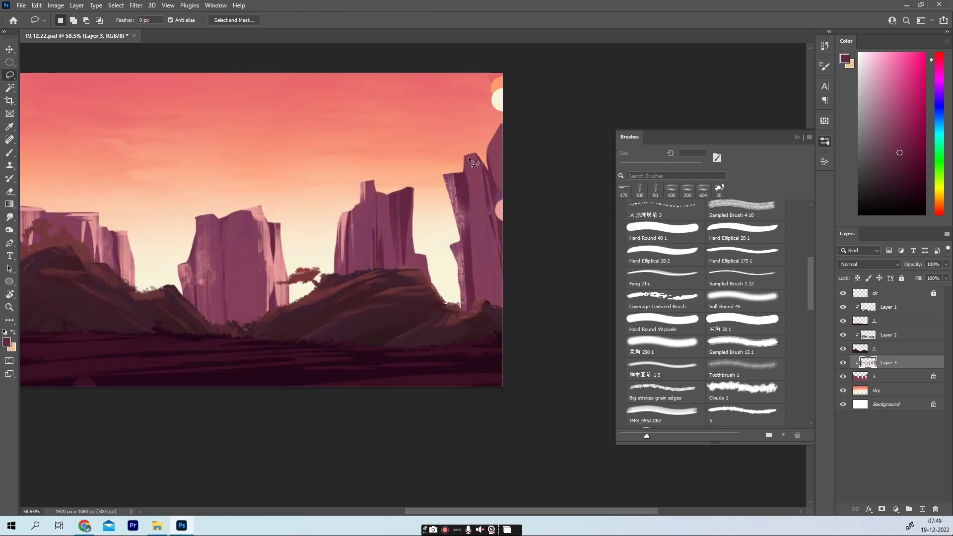
key("b")
key("l")
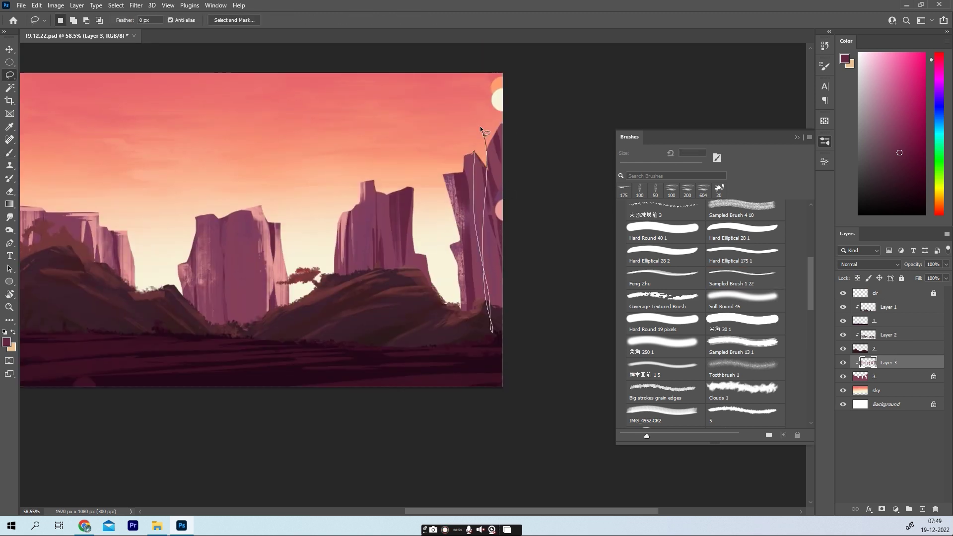
mouse_move(479, 313)
left_mouse_down()
mouse_move(474, 149)
mouse_move(451, 263)
left_mouse_up()
key("b")
left_click(180, 170, "alt")
key("ctrl+d")
key("l")
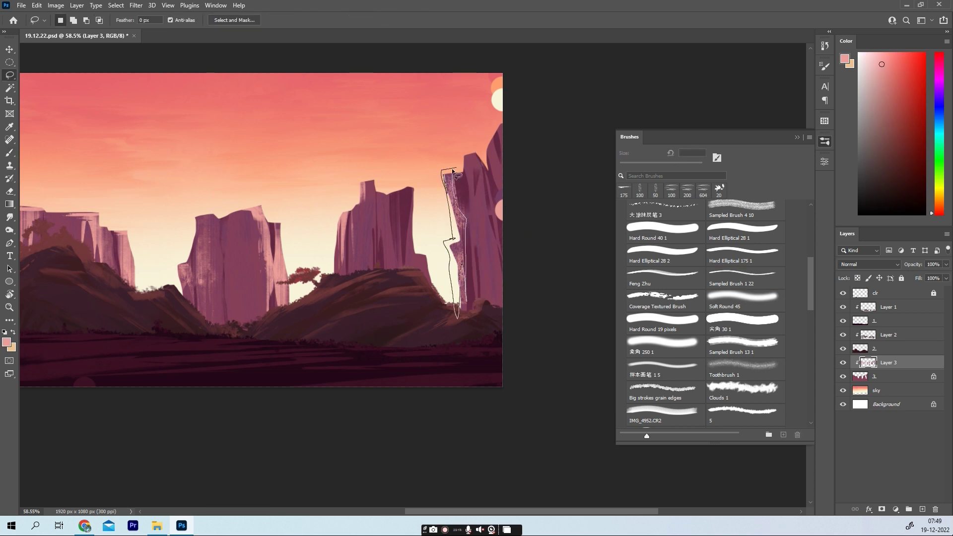
left_click_drag(462, 215, 455, 171)
key("b")
mouse_move(502, 244)
left_mouse_down()
mouse_move(451, 217)
mouse_move(459, 218)
left_mouse_up()
Step: Add another pink streak down the right cliff, then deselect and zoom out
key("l")
mouse_move(439, 124)
left_mouse_down()
mouse_move(425, 150)
mouse_move(439, 126)
mouse_move(447, 322)
left_mouse_up()
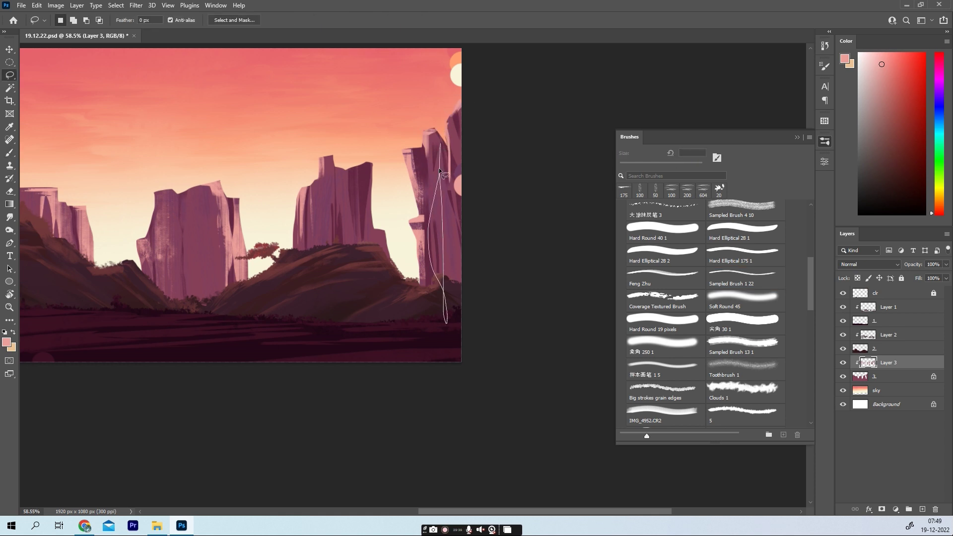
left_click_drag(427, 261, 276, 274)
key("b")
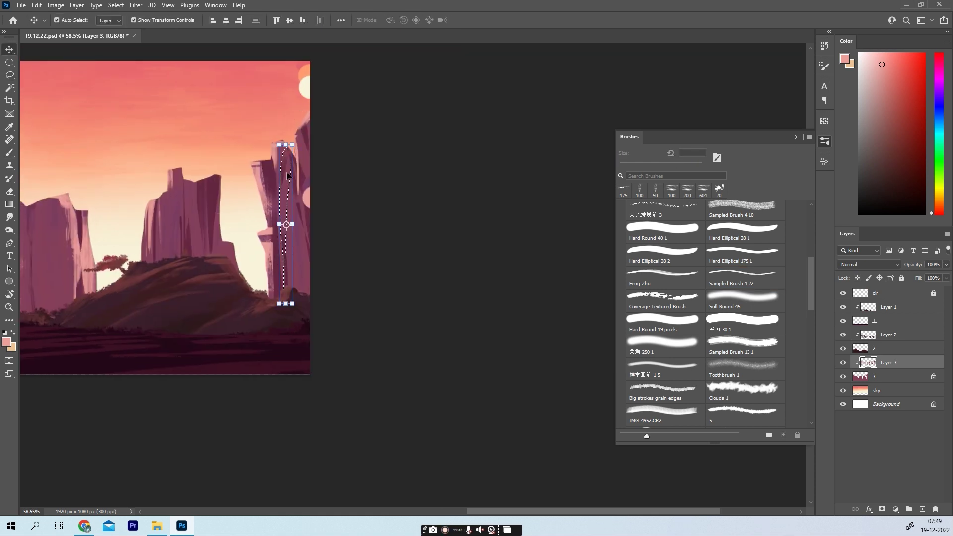
key("m")
key("ctrl+minus")
key("ctrl+minus")
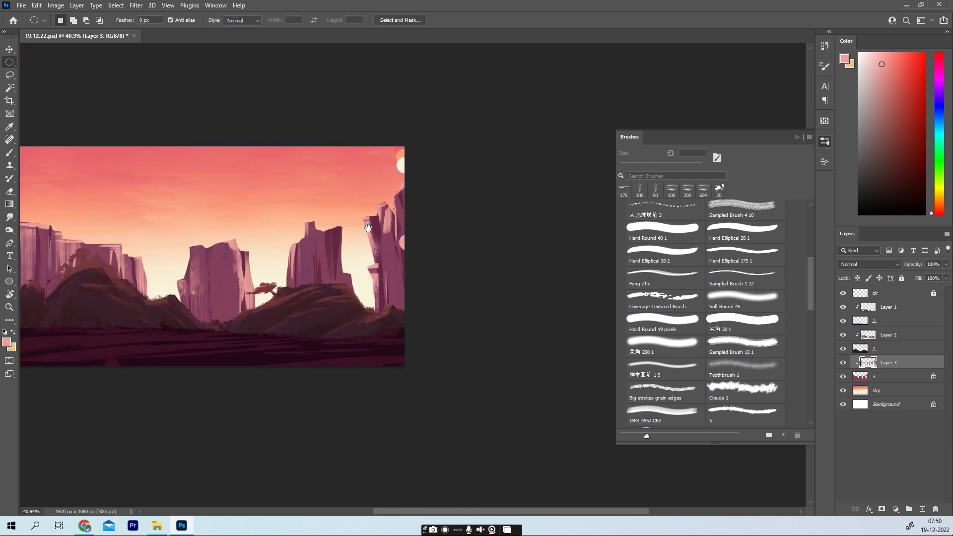
scroll(256, 234, "up", 3)
scroll(244, 264, "up", 2)
Step: Wash the left cliffs with dark mauve using a 300 px Soft Round 45, then pick maroon on layer 3
left_click(362, 316, "alt")
key("b")
left_click(742, 298)
key("bracketright")
key("bracketright")
key("bracketright")
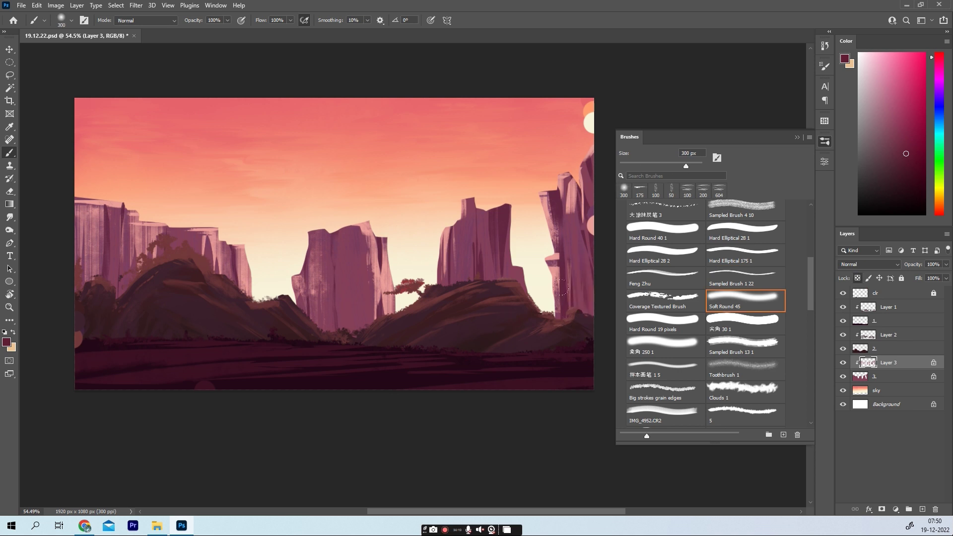
left_click_drag(364, 322, 78, 261)
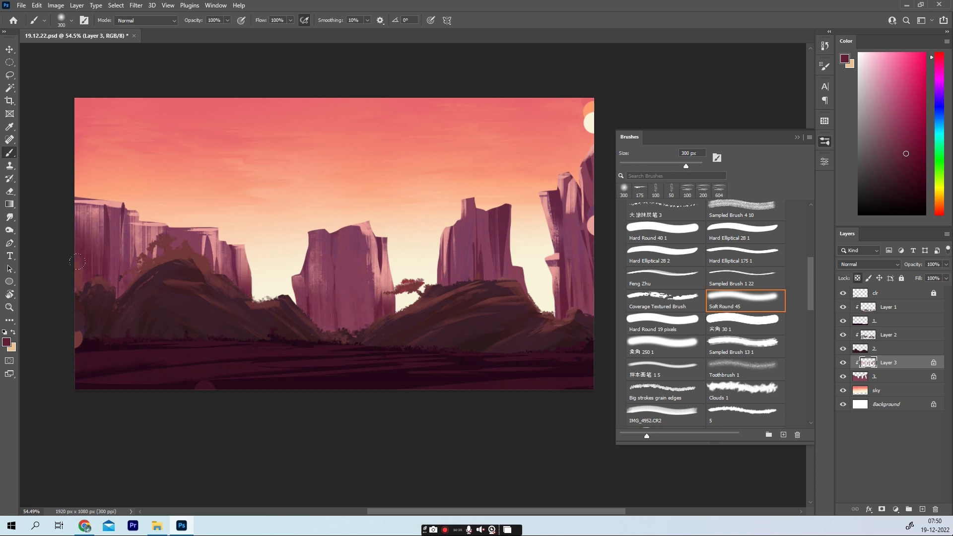
left_click(917, 182)
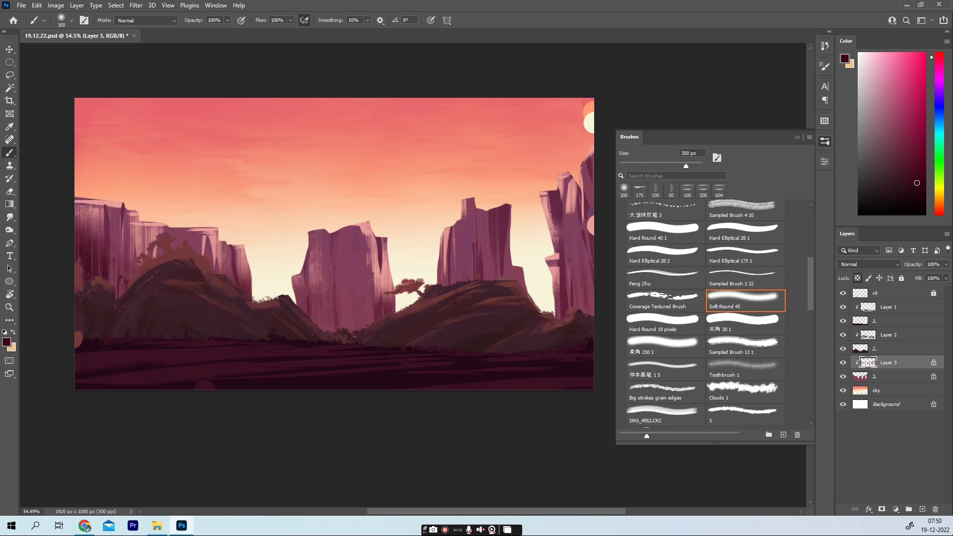
left_click(874, 373)
scroll(256, 343, "down", 2)
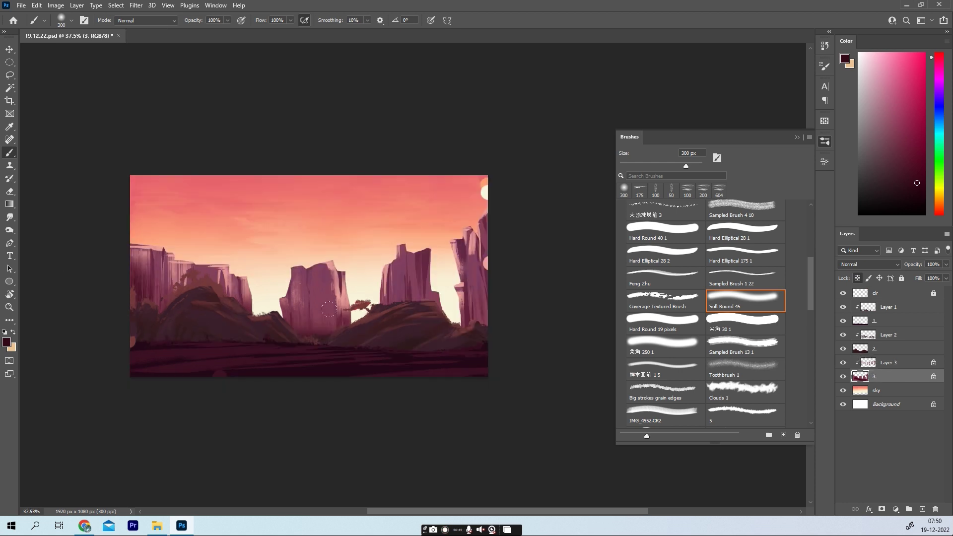
scroll(263, 248, "up", 2)
scroll(268, 208, "up", 2)
scroll(308, 282, "down", 2)
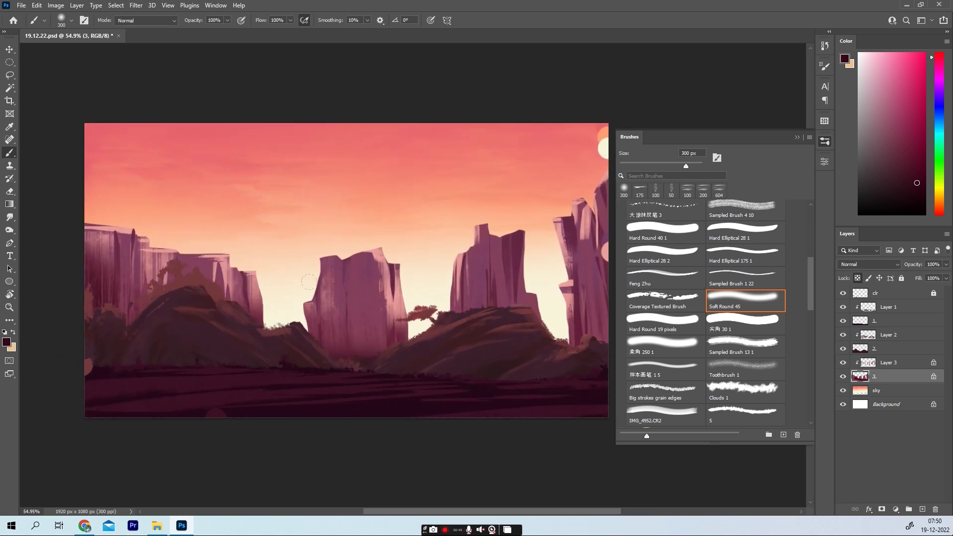
left_click(849, 338)
scroll(280, 302, "up", 3)
left_click(174, 286, "alt")
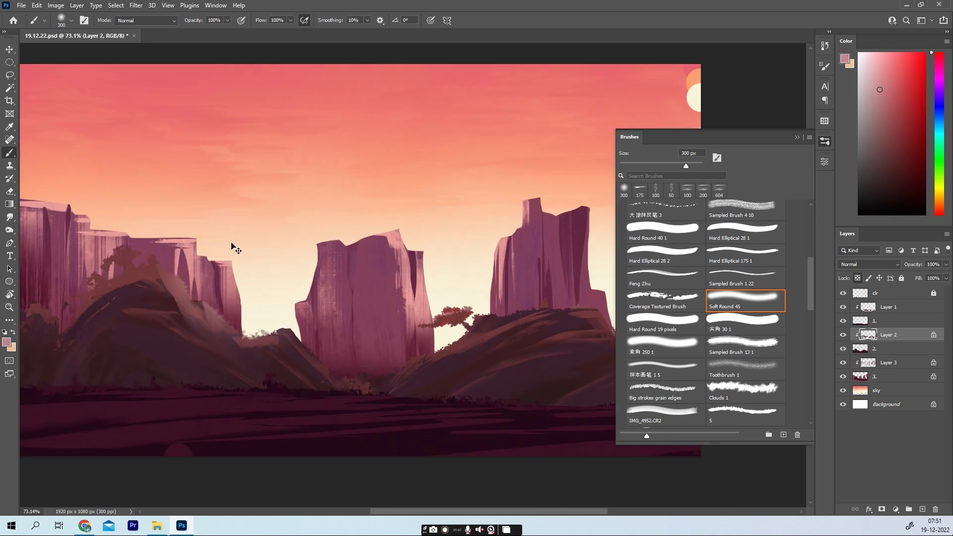
key("bracketleft")
key("bracketleft")
key("bracketleft")
left_click_drag(220, 305, 163, 277)
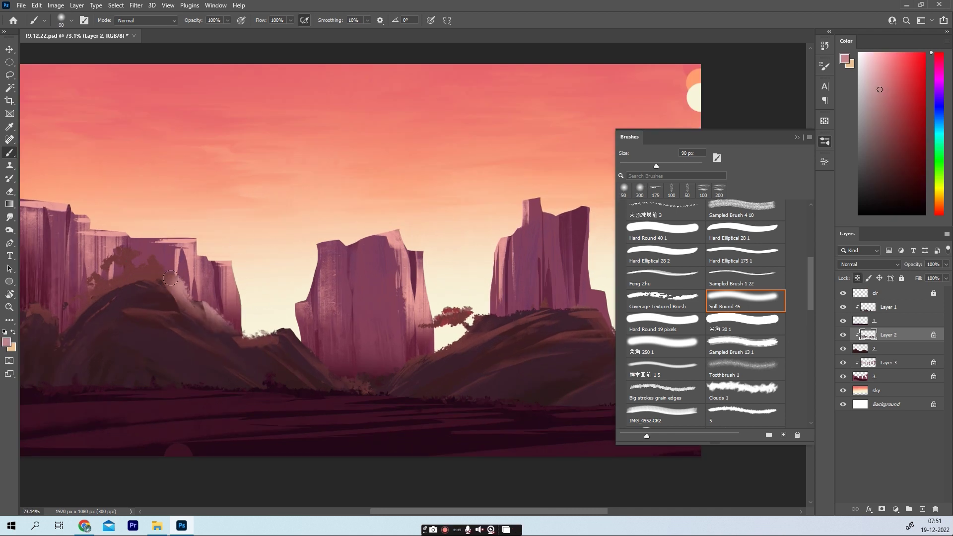
left_click_drag(198, 312, 278, 337)
left_click_drag(466, 322, 419, 327)
mouse_move(436, 327)
left_mouse_down()
mouse_move(418, 315)
mouse_move(256, 313)
left_mouse_up()
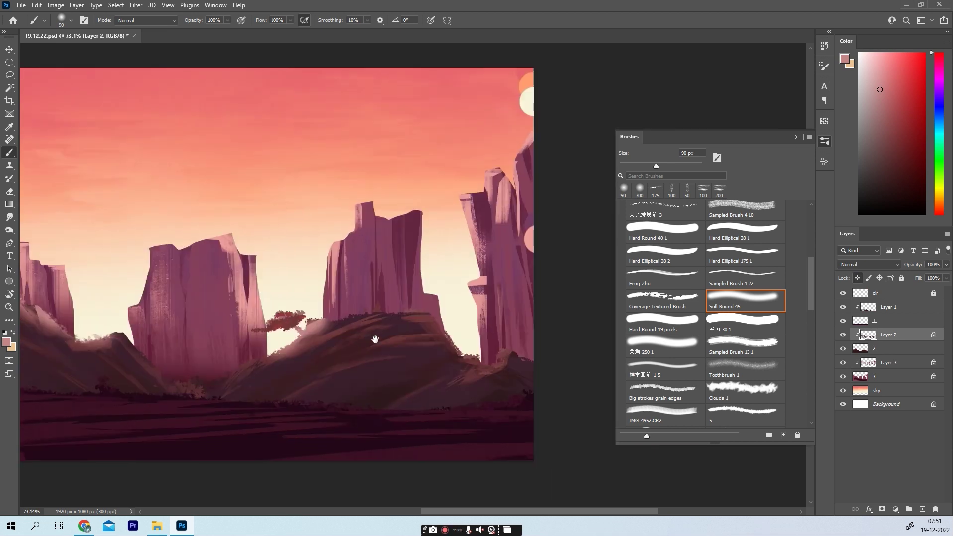
key("alt+bracketleft")
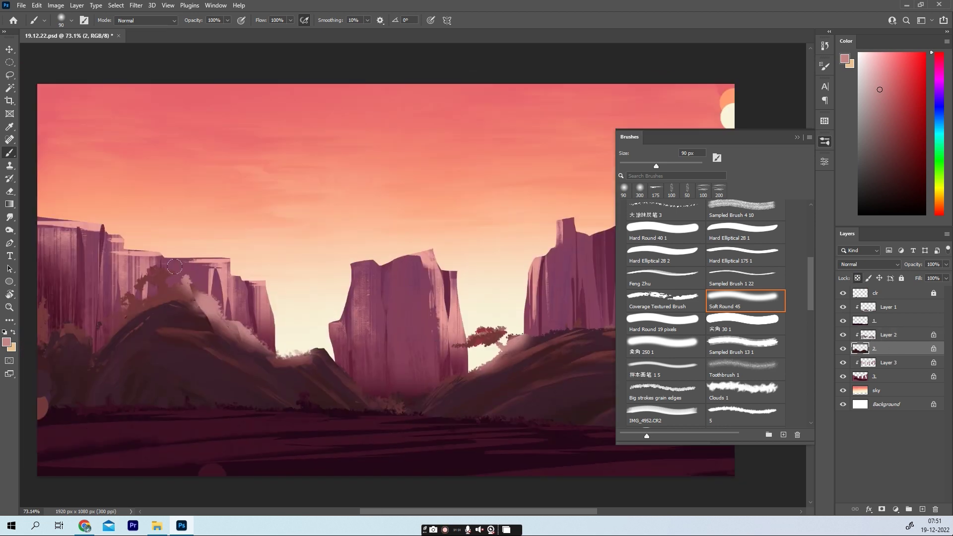
left_click(411, 211, "alt")
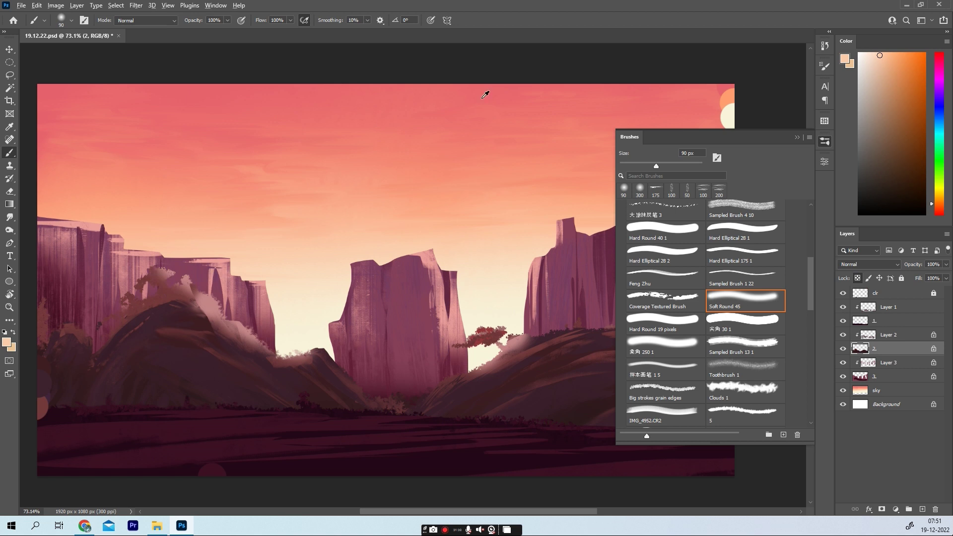
left_click(194, 266, "alt")
left_click_drag(305, 336, 467, 339)
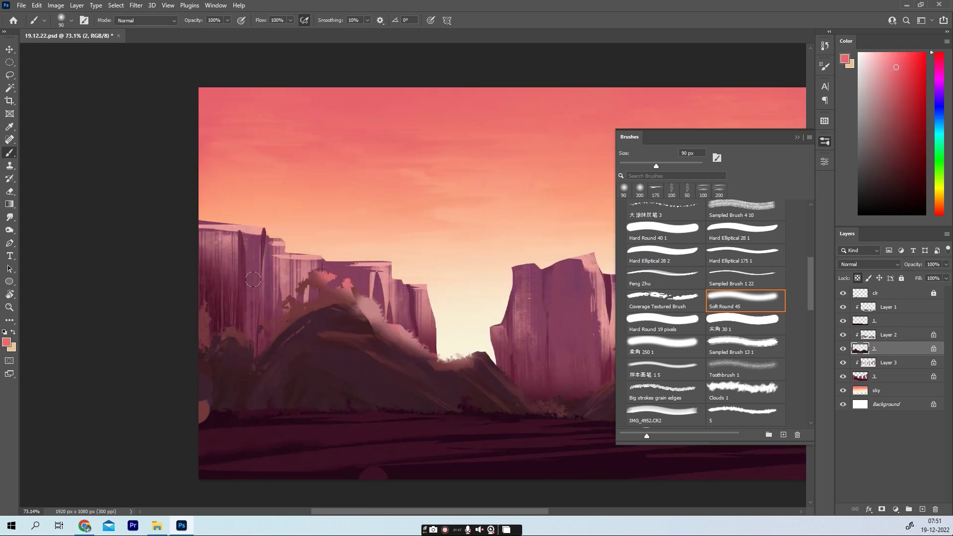
left_click(225, 313, "alt")
left_click_drag(201, 371, 85, 393)
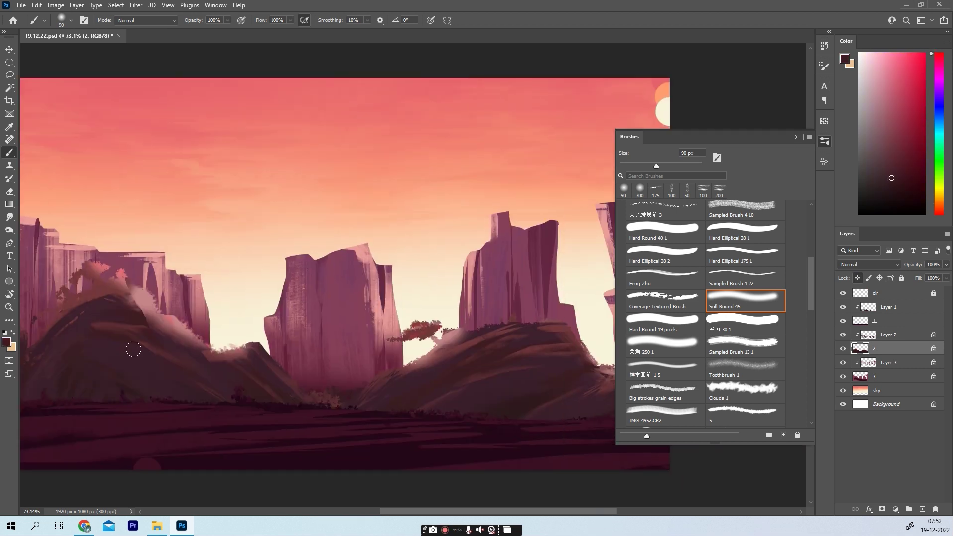
left_click(873, 334)
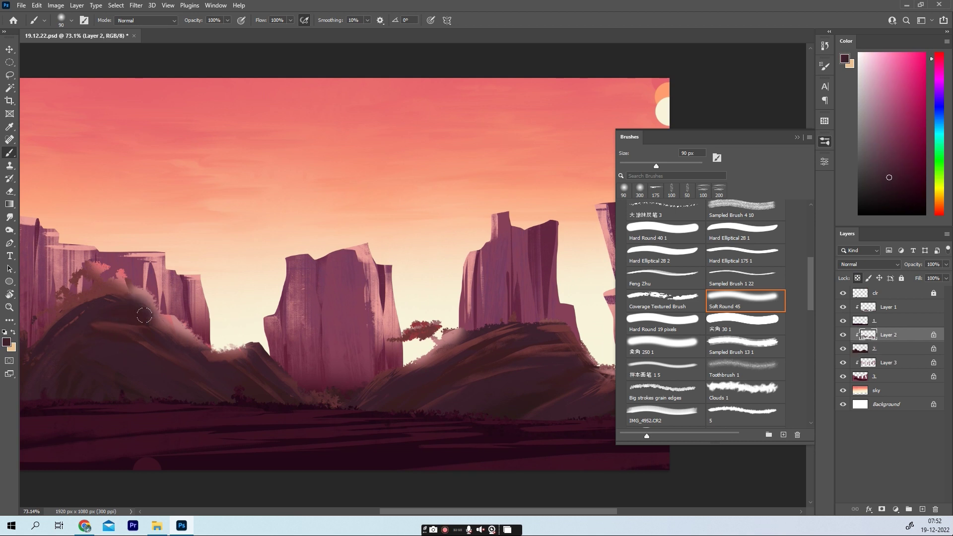
scroll(139, 304, "down", 3)
scroll(139, 304, "up", 5)
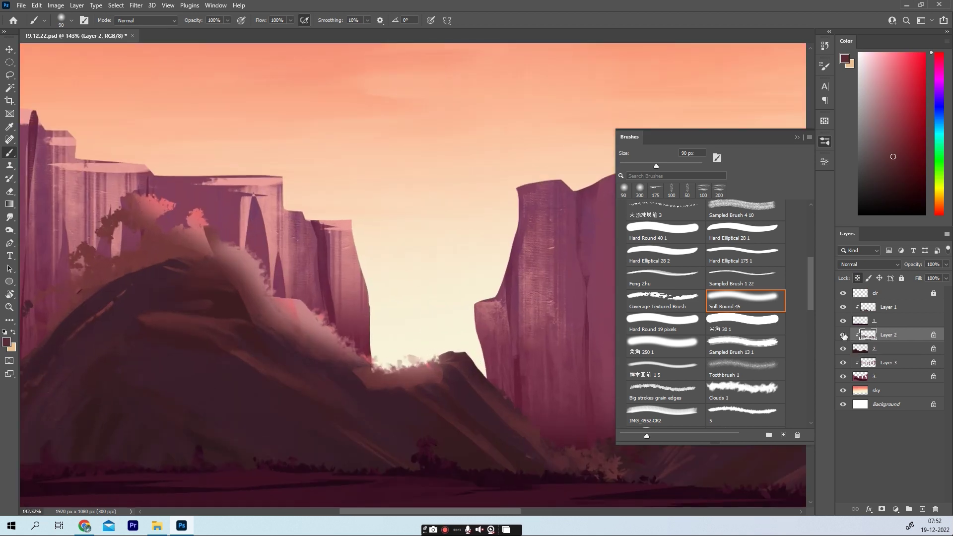
left_click(843, 348)
left_click(10, 217)
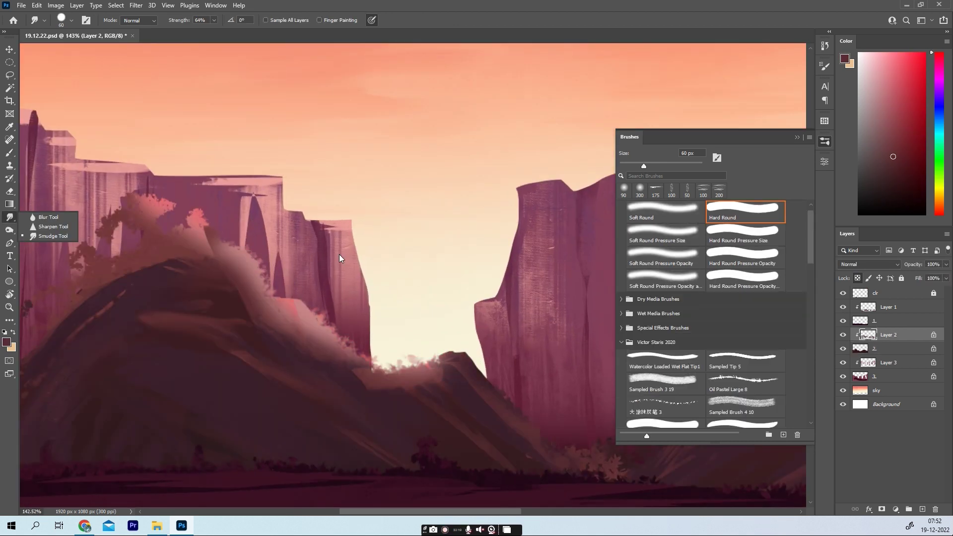
left_click(49, 235)
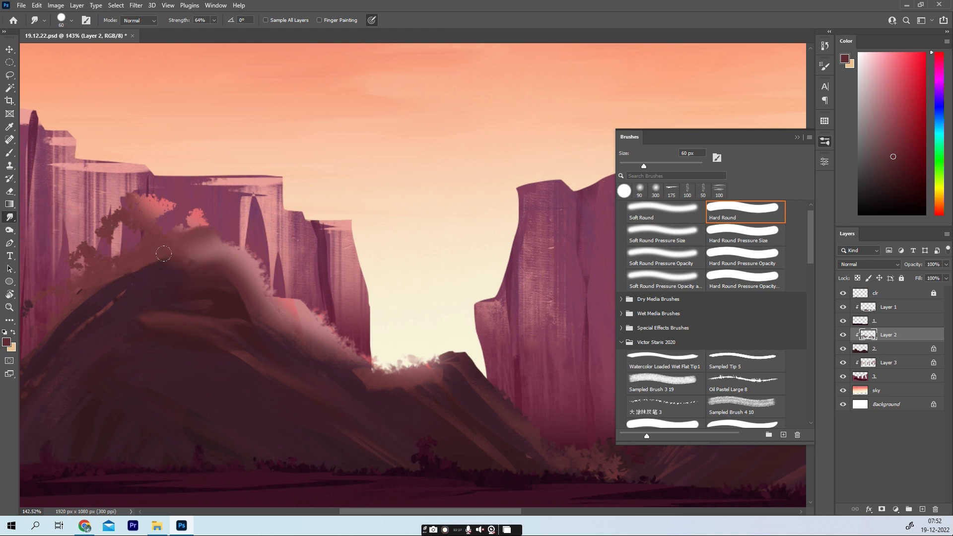
scroll(173, 328, "down", 4)
scroll(173, 328, "down", 1)
scroll(173, 328, "up", 3)
key("b")
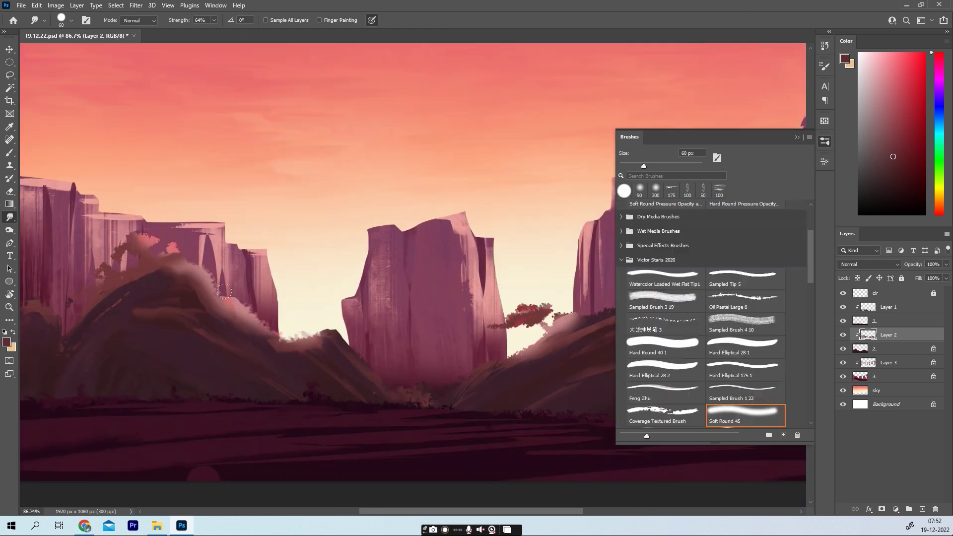
left_click(890, 349)
scroll(799, 387, "down", 5)
left_click(687, 378)
Step: Paint pale cream sky-colour highlights along the left ridge and near the tree at 20 px
left_click(317, 325, "alt")
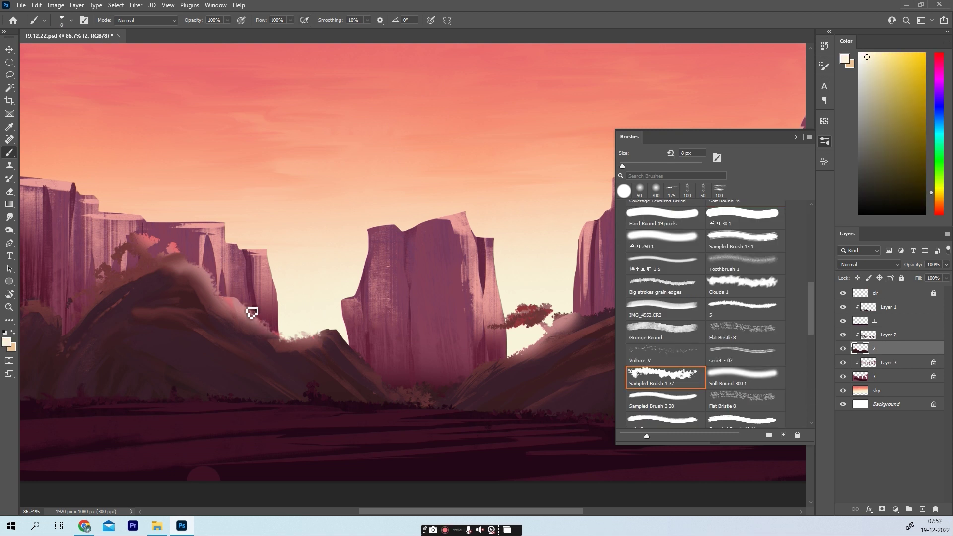
key("bracketright")
key("bracketright")
key("bracketright")
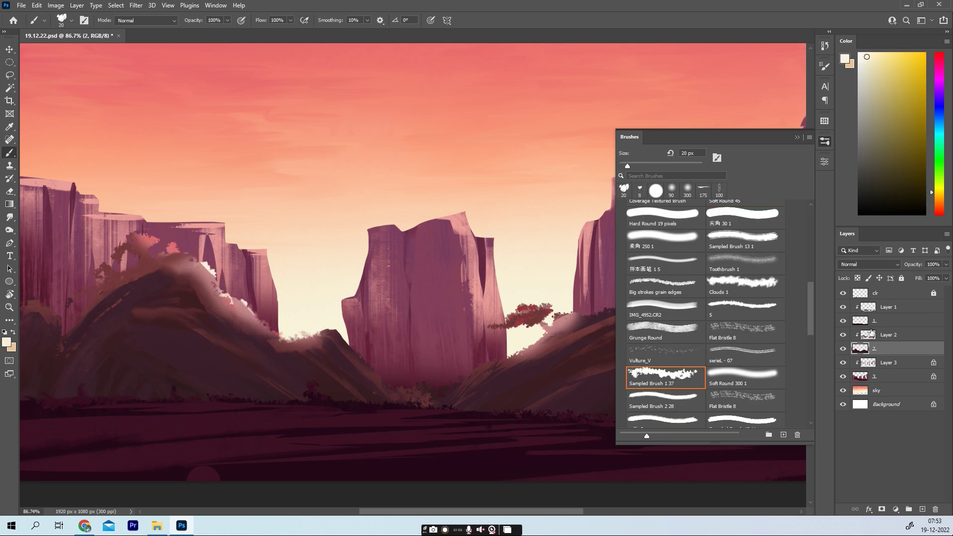
key("alt+bracketright")
left_click_drag(192, 262, 211, 277)
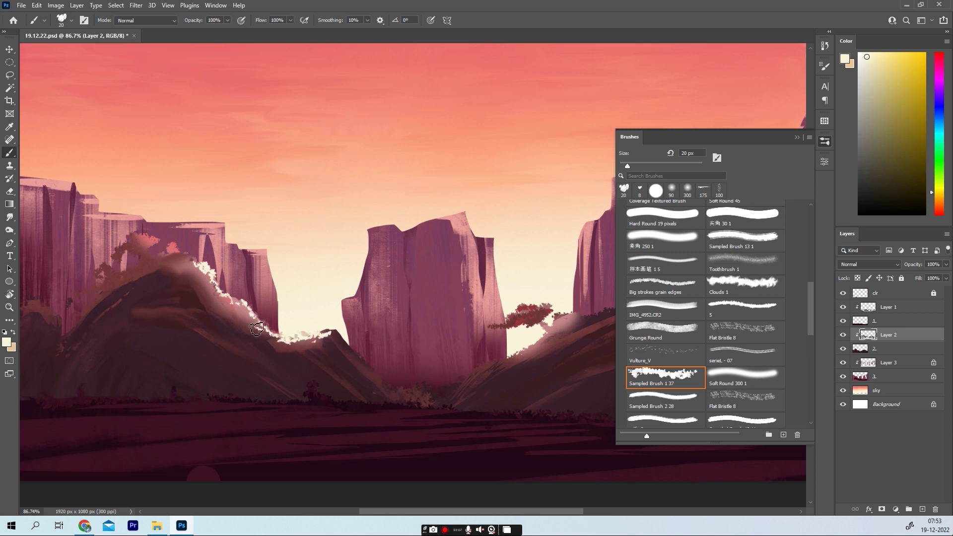
scroll(91, 258, "down", 3)
left_click_drag(377, 310, 383, 305)
Step: Dab small 9 px cloud-like highlights along the ridge top
key("x")
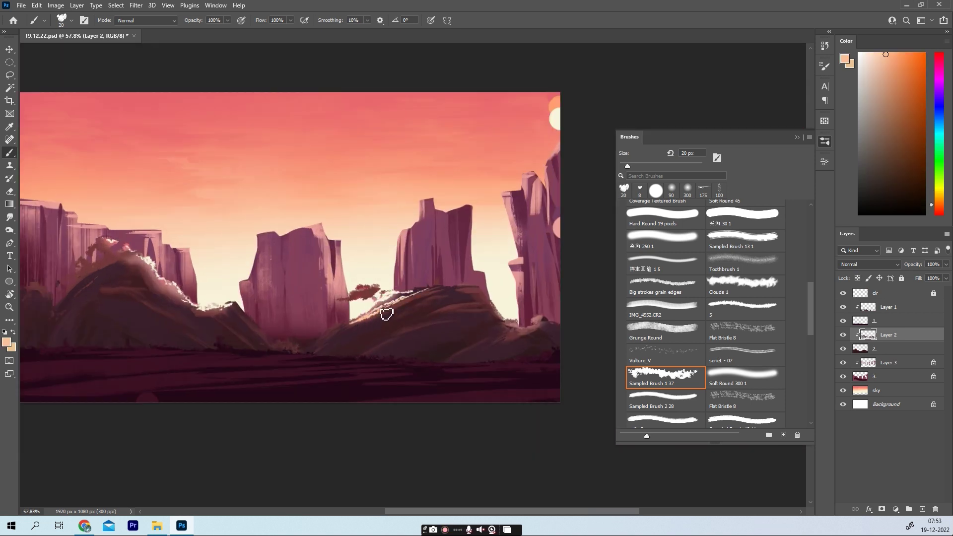
key("bracketleft")
key("bracketleft")
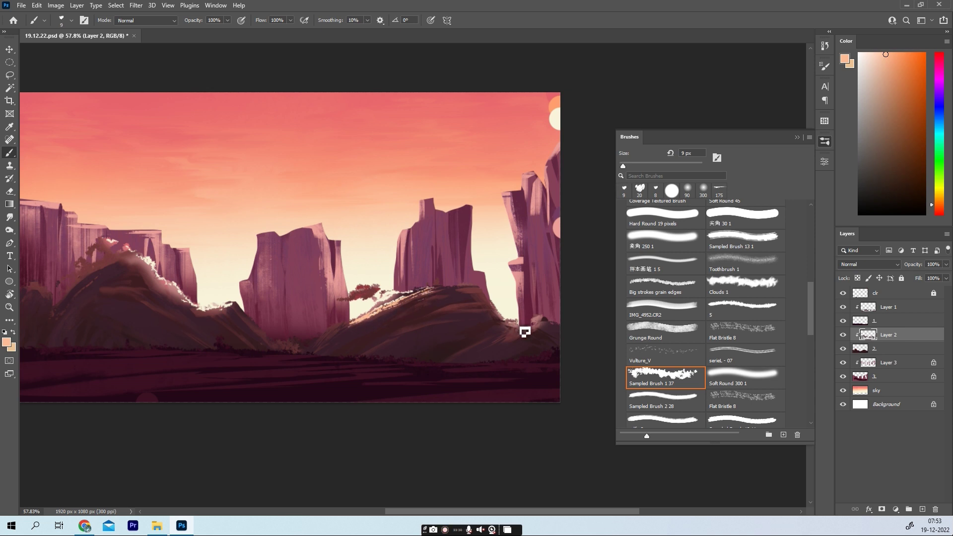
scroll(279, 318, "left", 3)
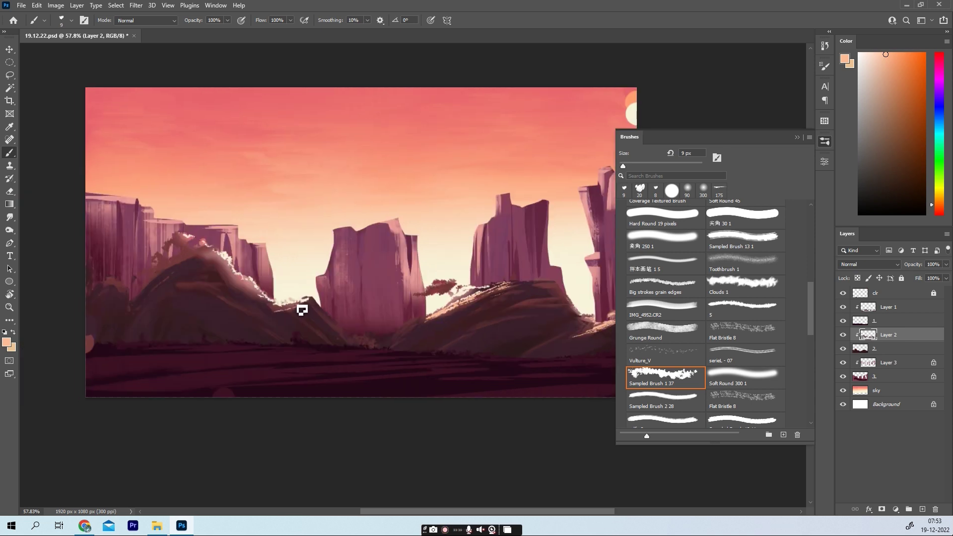
left_click_drag(231, 275, 228, 274)
left_click_drag(181, 246, 198, 244)
scroll(336, 270, "down", 2)
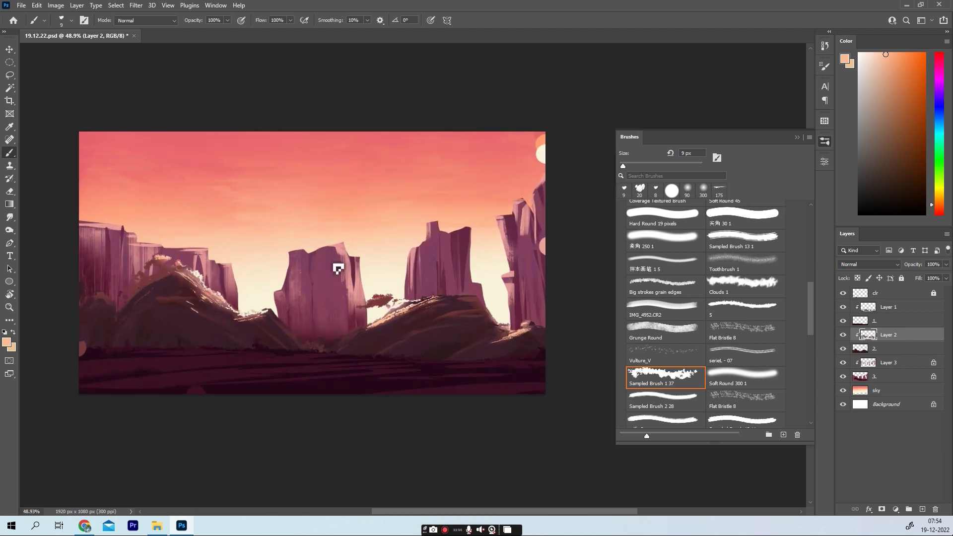
scroll(327, 245, "down", 1)
Step: Save the painting and add a new empty Layer 4
key("ctrl+s")
scroll(327, 244, "up", 2)
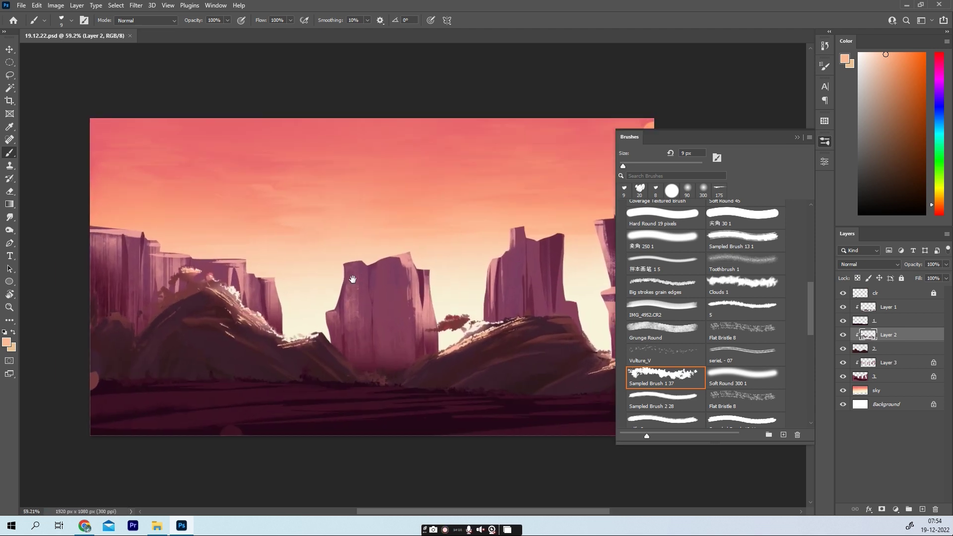
left_click(797, 137)
scroll(364, 318, "up", 1)
scroll(587, 266, "down", 1)
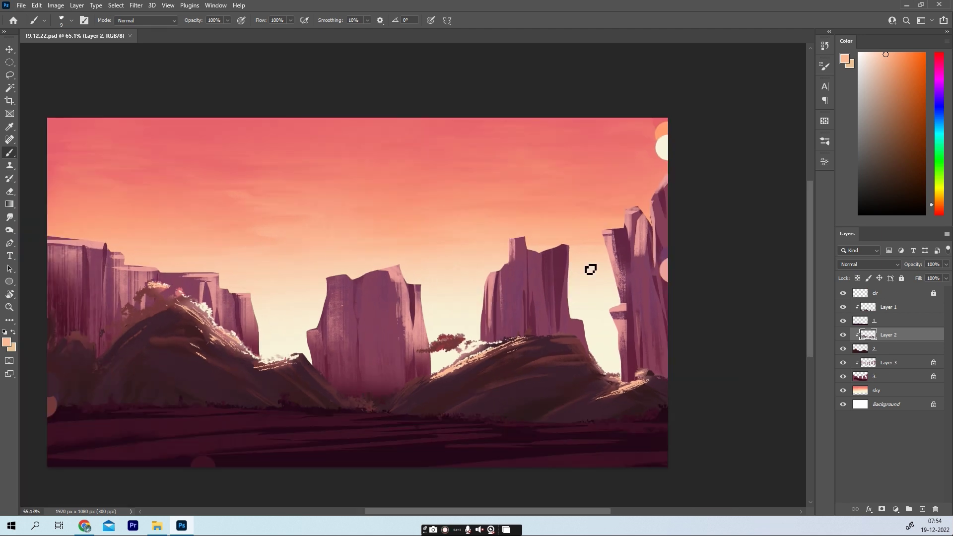
scroll(439, 250, "down", 1)
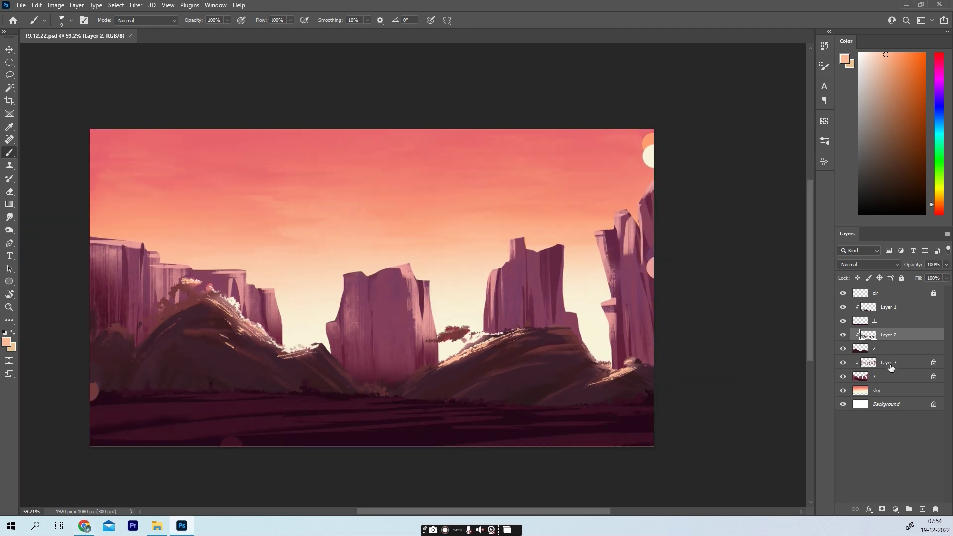
left_click(921, 509, "ctrl")
Step: Sample dark maroon and dab with a Hard Round brush at the central rock's top-left
left_click(471, 380, "alt")
scroll(404, 298, "up", 3)
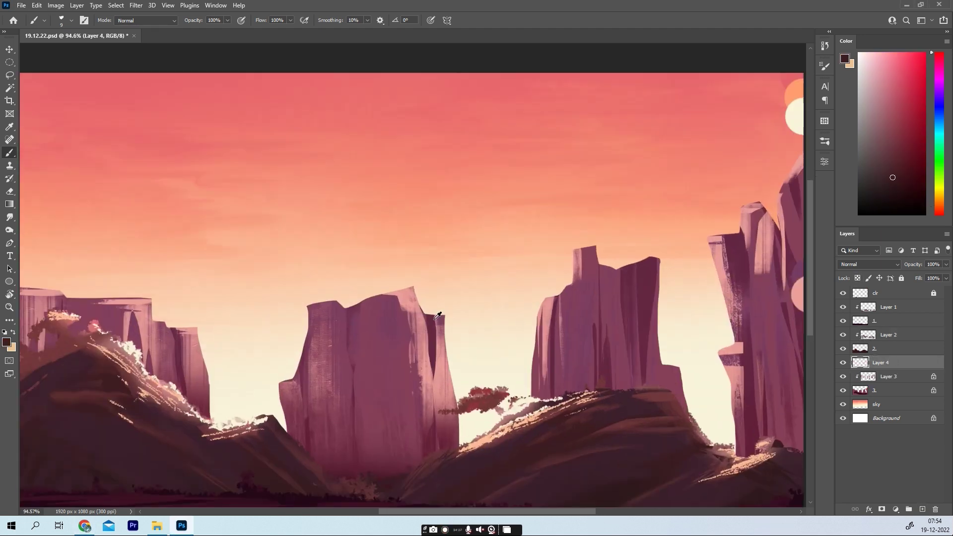
left_click(824, 141)
left_click_drag(811, 307, 809, 237)
left_click(764, 226)
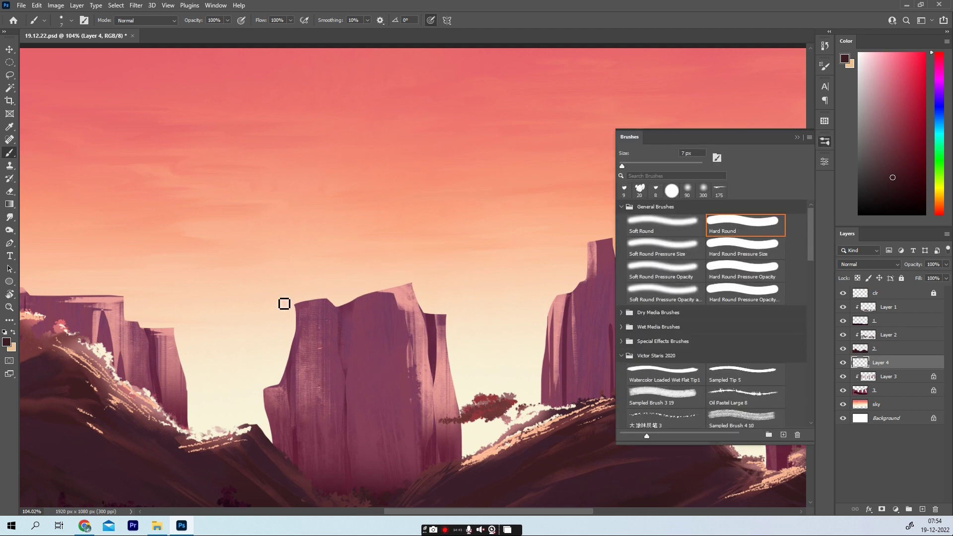
mouse_move(306, 308)
left_mouse_down()
mouse_move(290, 307)
mouse_move(326, 302)
mouse_move(341, 311)
left_mouse_up()
Step: Paint a hook-shaped trunk with branches hanging over the central cliff edge
mouse_move(292, 277)
left_mouse_down()
mouse_move(307, 293)
mouse_move(272, 266)
mouse_move(269, 281)
mouse_move(348, 232)
mouse_move(323, 256)
mouse_move(352, 222)
left_mouse_up()
key("bracketright")
key("bracketright")
key("bracketright")
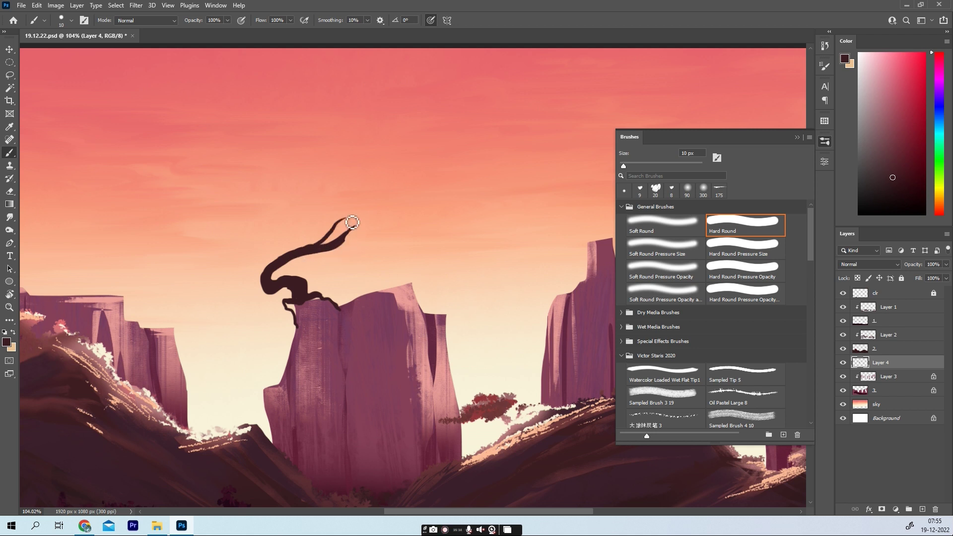
mouse_move(290, 262)
left_mouse_down()
mouse_move(234, 246)
mouse_move(246, 237)
mouse_move(270, 304)
mouse_move(328, 301)
left_mouse_up()
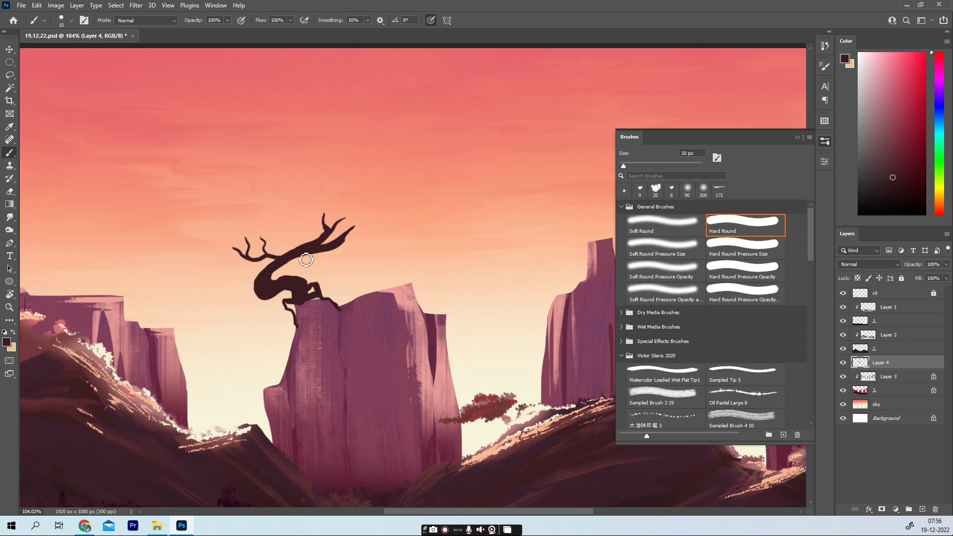
scroll(375, 188, "down", 3)
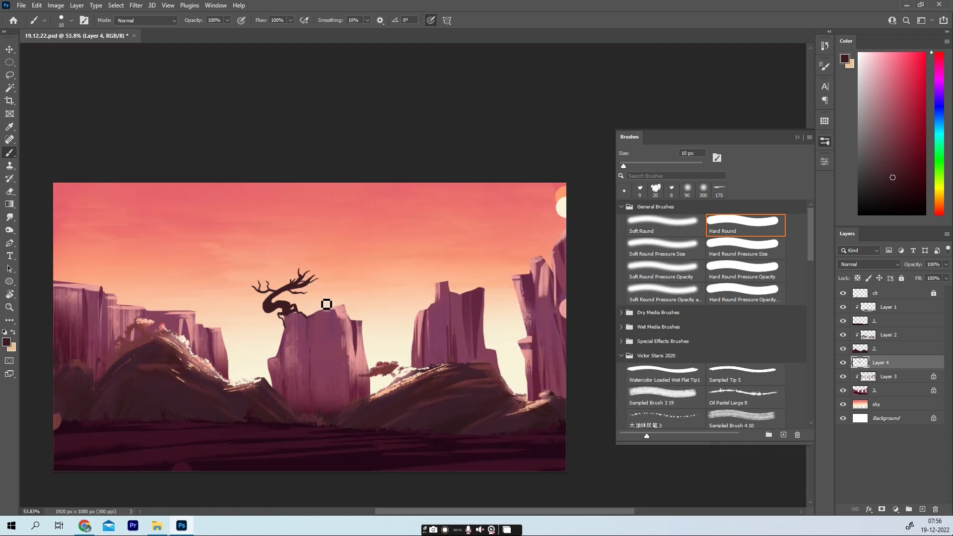
scroll(326, 304, "up", 2)
scroll(336, 341, "down", 1)
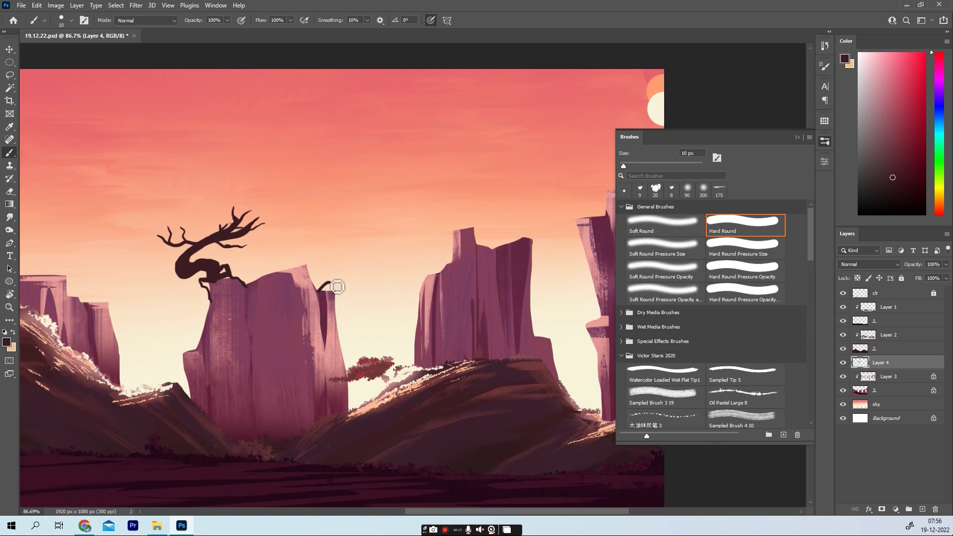
mouse_move(337, 287)
left_mouse_down()
mouse_move(375, 320)
mouse_move(325, 297)
mouse_move(336, 294)
left_mouse_up()
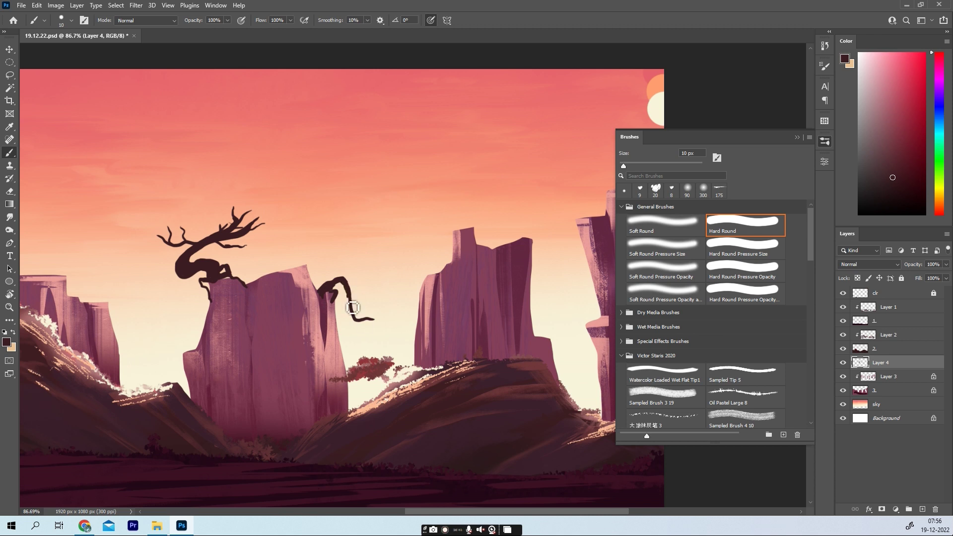
left_click_drag(337, 307, 342, 326)
Step: Add branches atop the right rock and above the left cliff, with small twigs
left_click_drag(427, 287, 367, 293)
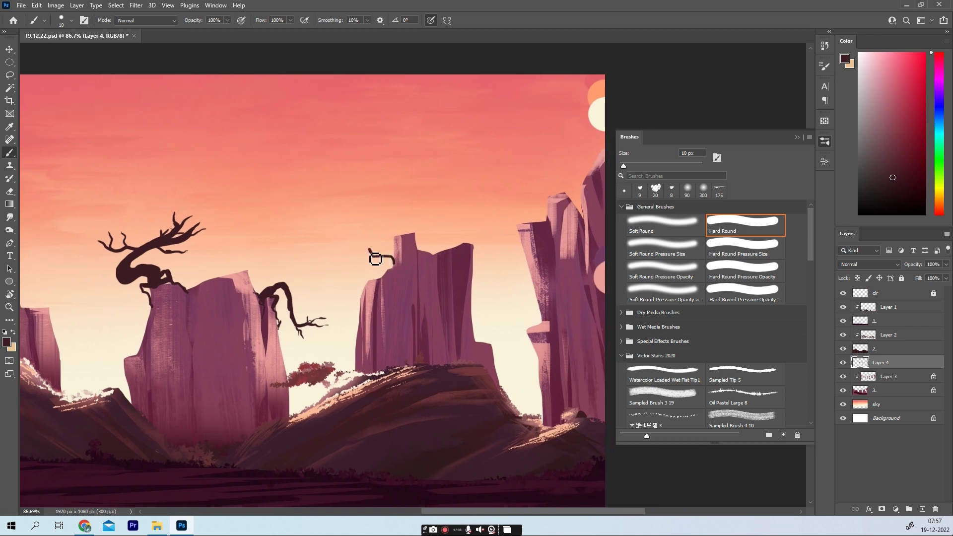
left_click_drag(373, 251, 353, 246)
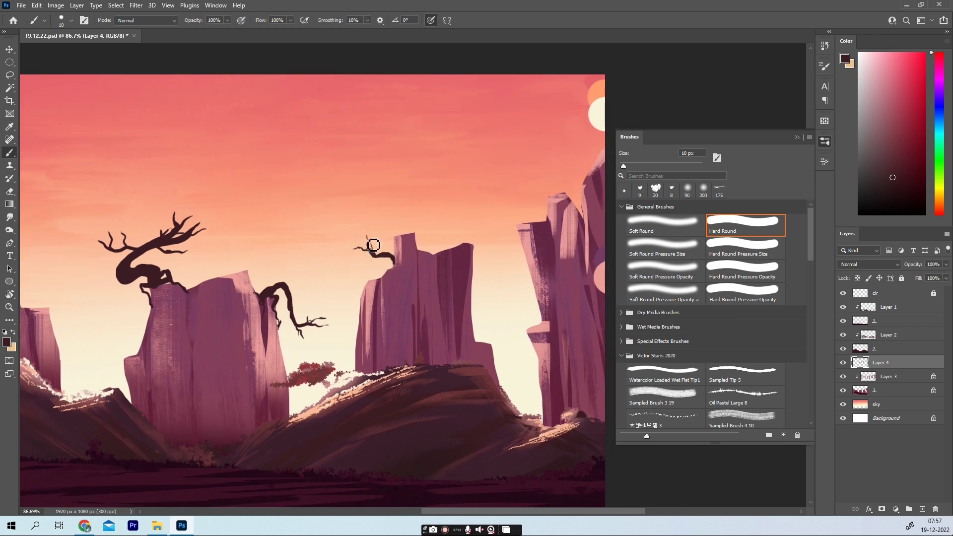
scroll(533, 260, "down", 3)
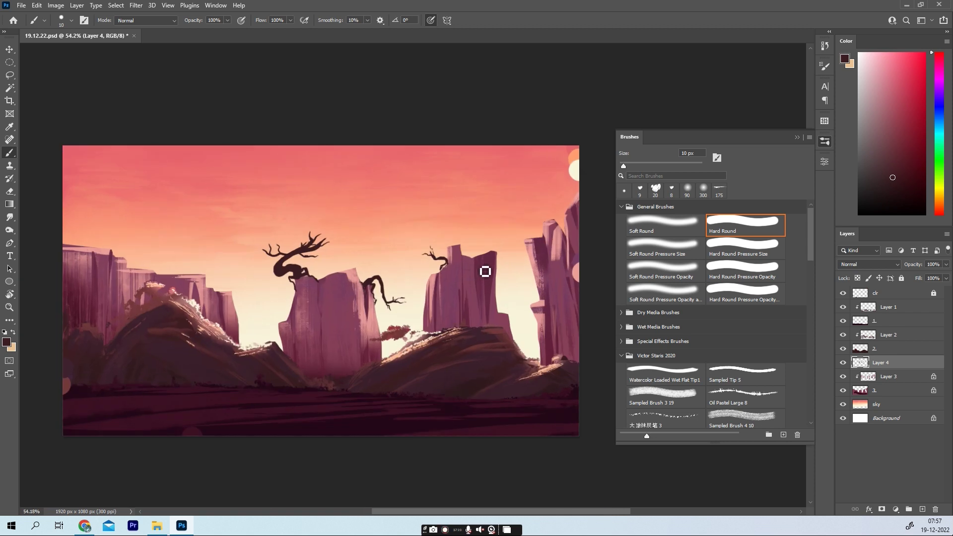
mouse_move(160, 274)
left_mouse_down()
mouse_move(201, 269)
mouse_move(128, 269)
left_mouse_up()
key("]")
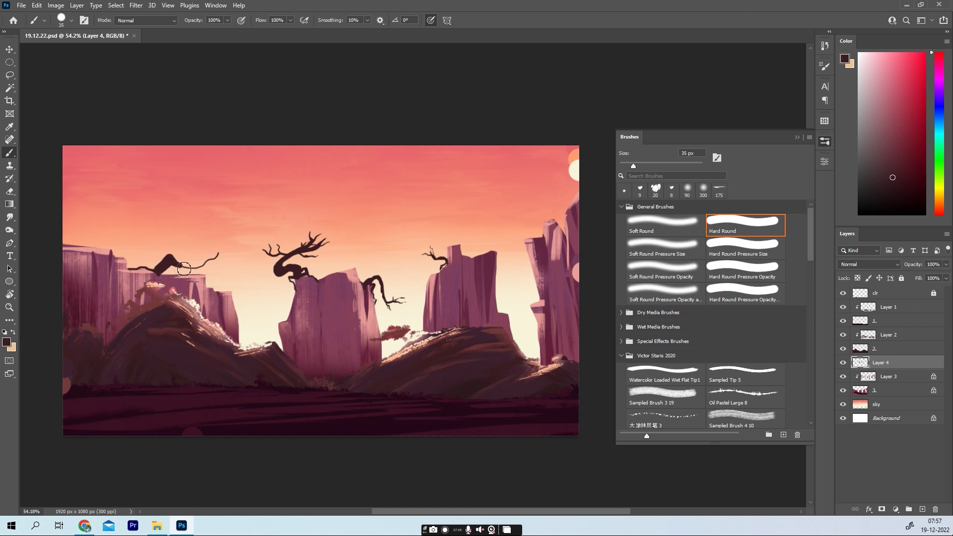
key("bracketleft")
left_click_drag(197, 266, 205, 251)
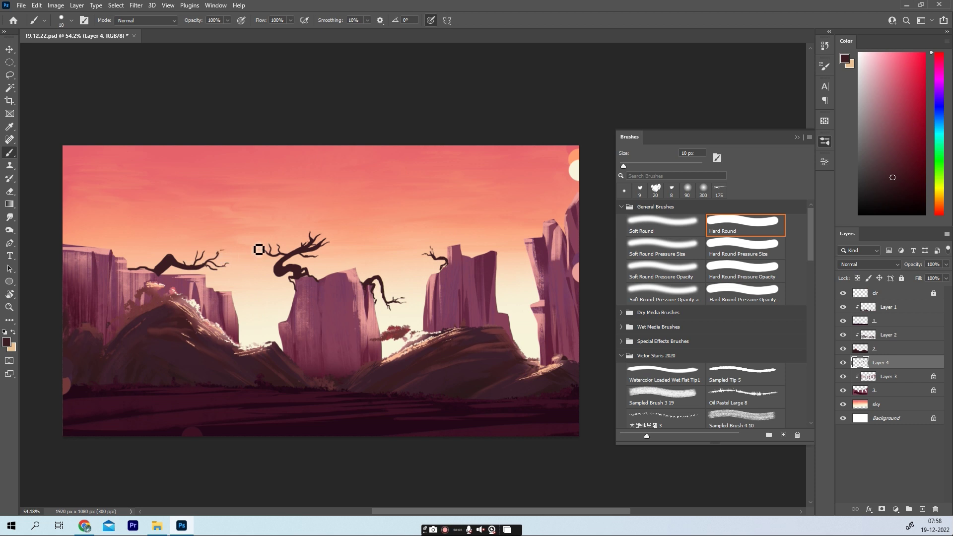
Step: Select the textured Sampled Brush 24 2 and enlarge it to 70 px
scroll(427, 224, "down", 2)
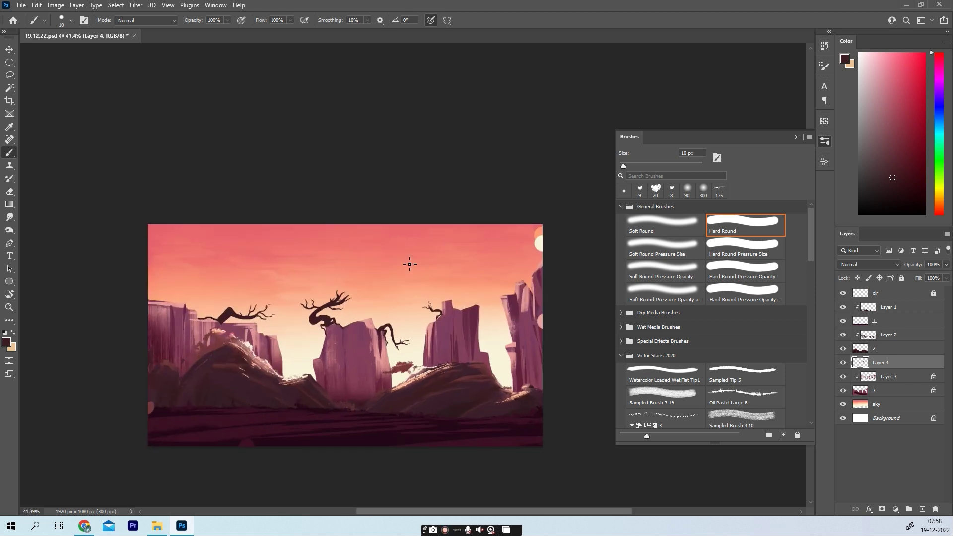
scroll(406, 199, "up", 2)
scroll(416, 228, "up", 2)
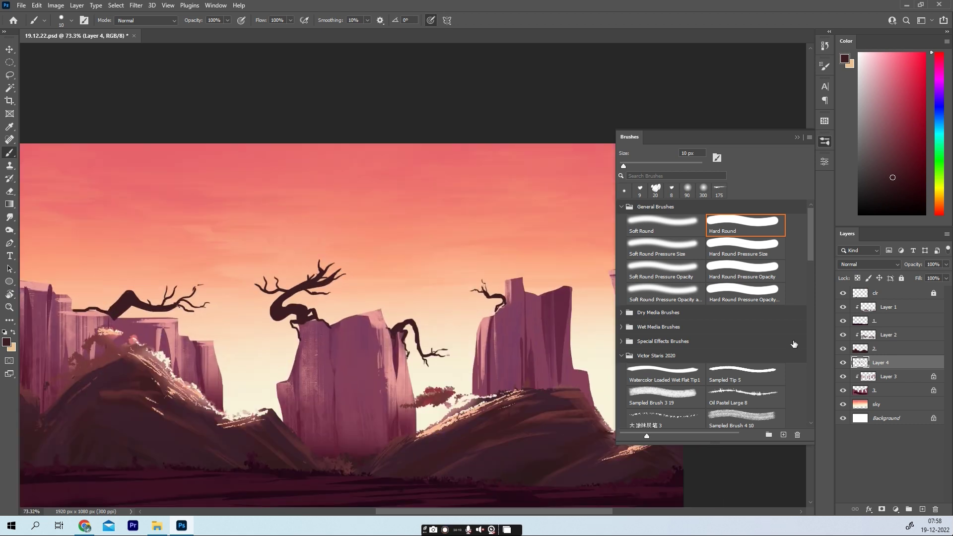
left_click(810, 368)
scroll(804, 317, "down", 2)
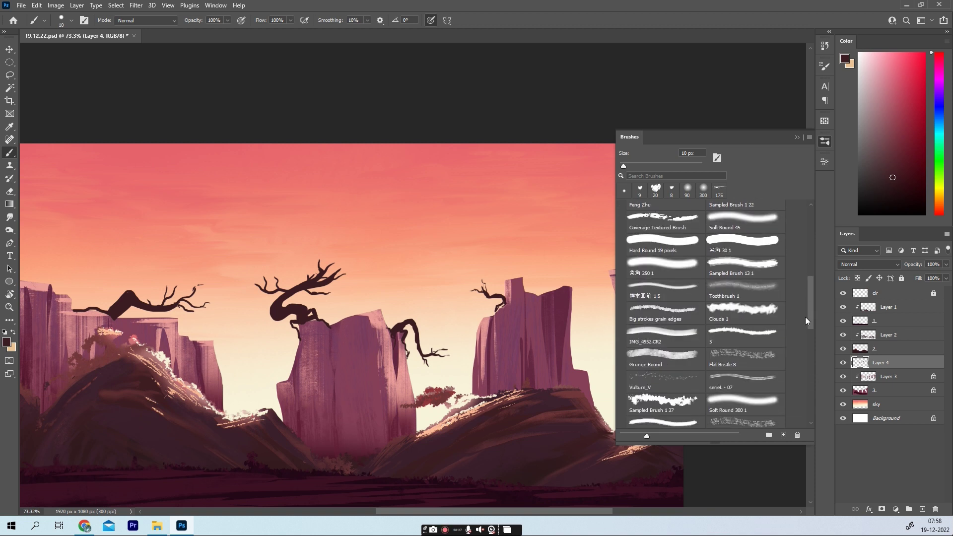
scroll(693, 311, "down", 2)
key("period")
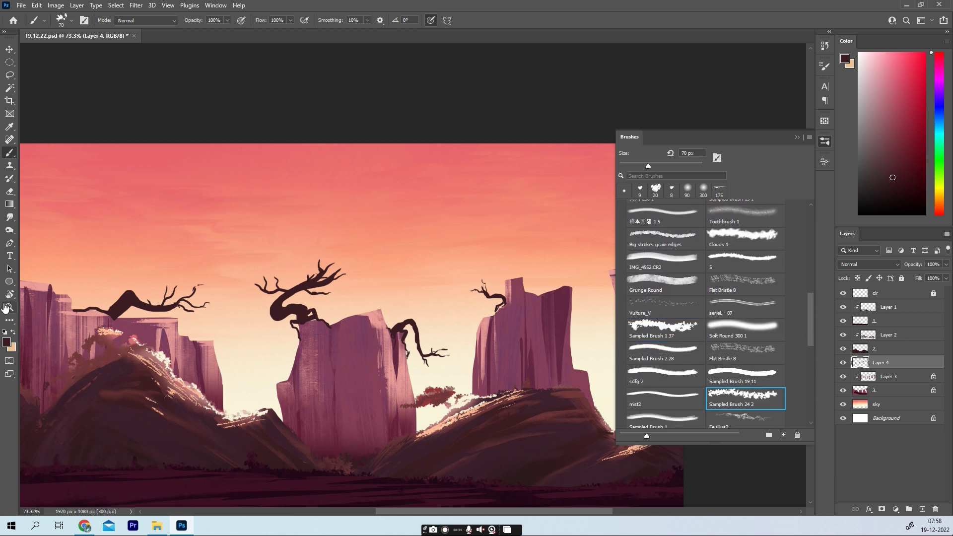
Step: Paint pinkish-red foliage along the branches of the left, central and right trees
left_click(7, 342)
left_click(677, 169)
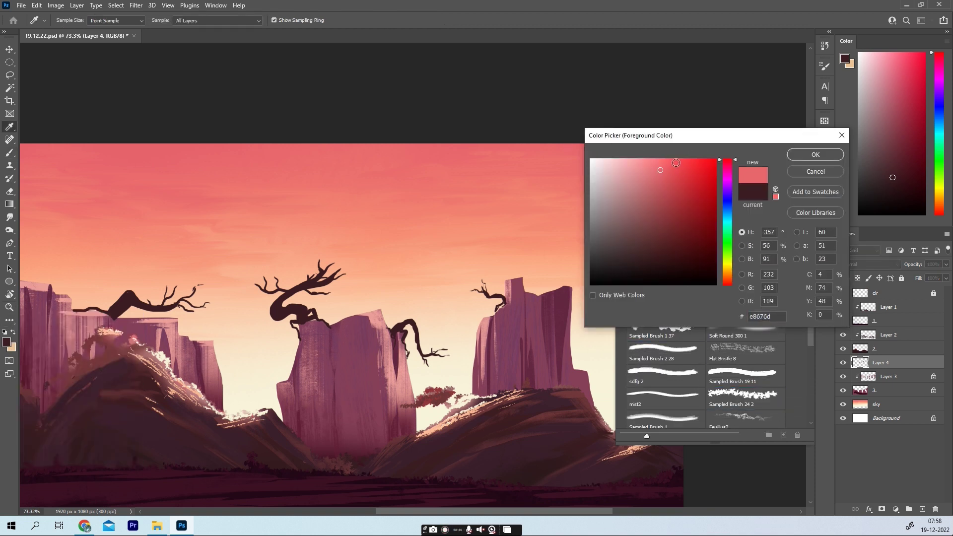
left_click(813, 156)
mouse_move(342, 271)
left_mouse_down()
mouse_move(322, 264)
mouse_move(363, 270)
mouse_move(234, 290)
mouse_move(350, 292)
left_mouse_up()
mouse_move(479, 295)
left_mouse_down()
mouse_move(484, 283)
mouse_move(665, 307)
left_mouse_up()
mouse_move(320, 298)
left_mouse_down()
mouse_move(392, 298)
mouse_move(378, 321)
left_mouse_up()
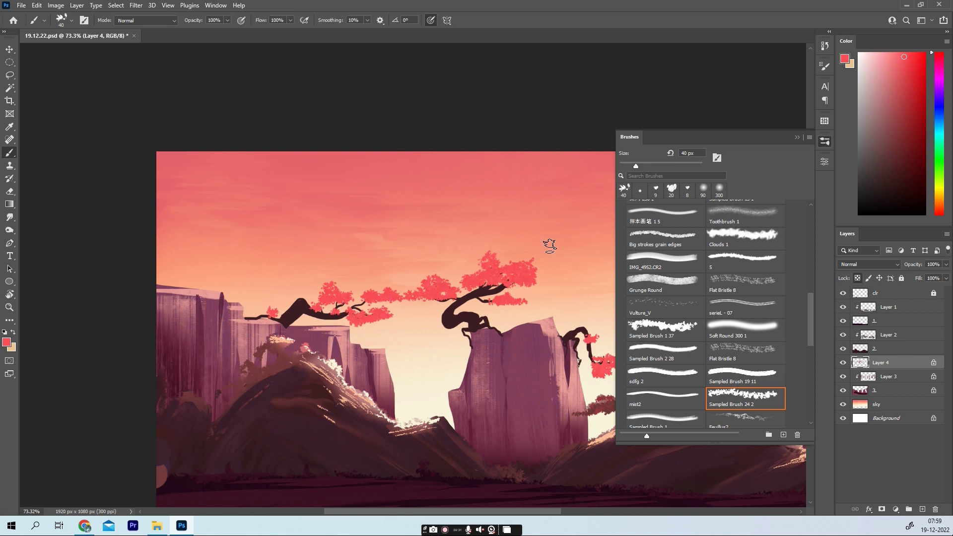
Step: Dab yellow-orange highlights onto the central tree's crown
left_click(938, 203)
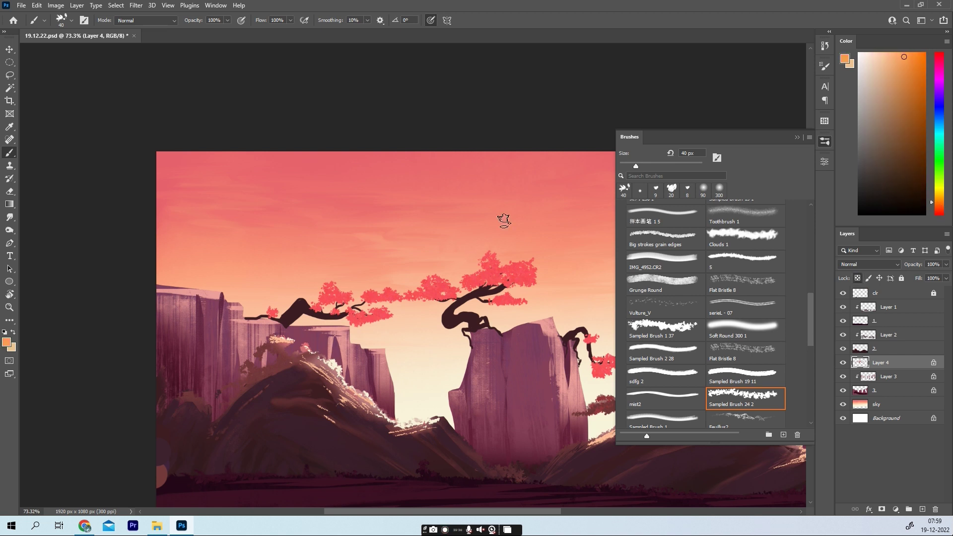
left_click(939, 61)
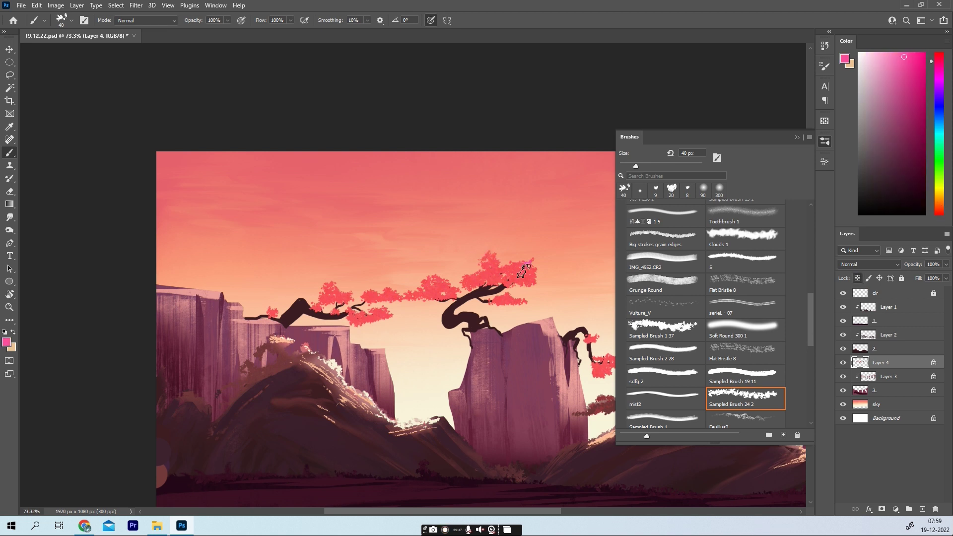
left_click(545, 237, "alt")
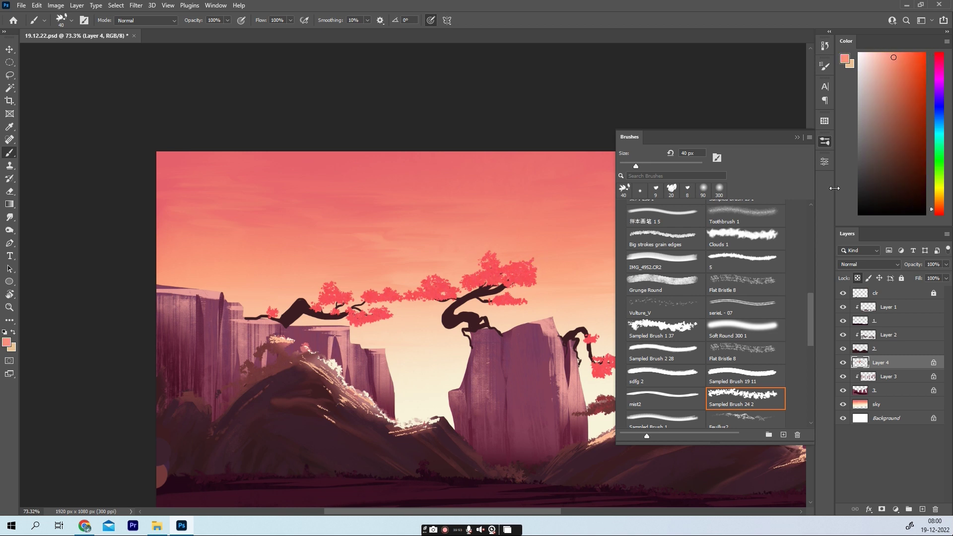
left_click(939, 196)
left_click_drag(508, 264, 486, 261)
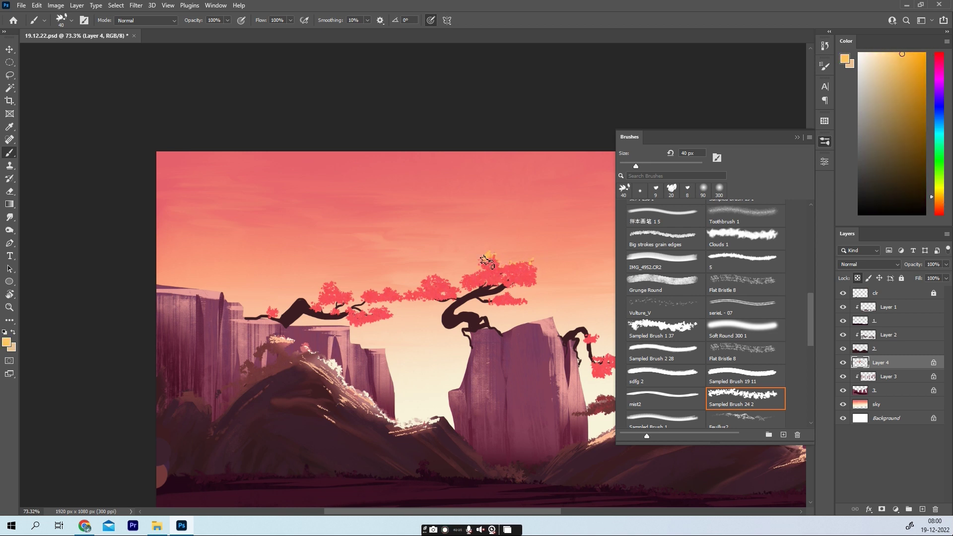
left_click(535, 270, "alt")
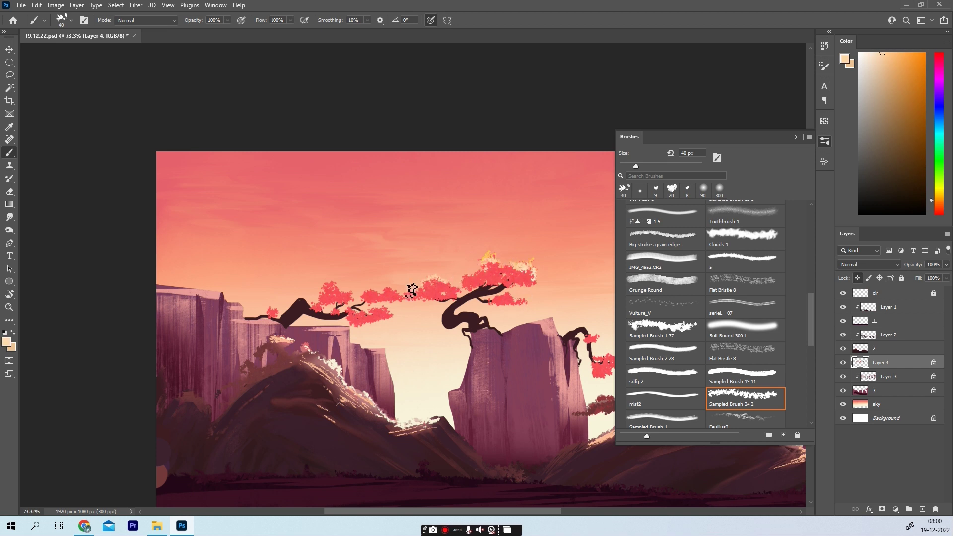
Step: Create a new empty Layer 5 above the sky layer
scroll(422, 339, "right", 5)
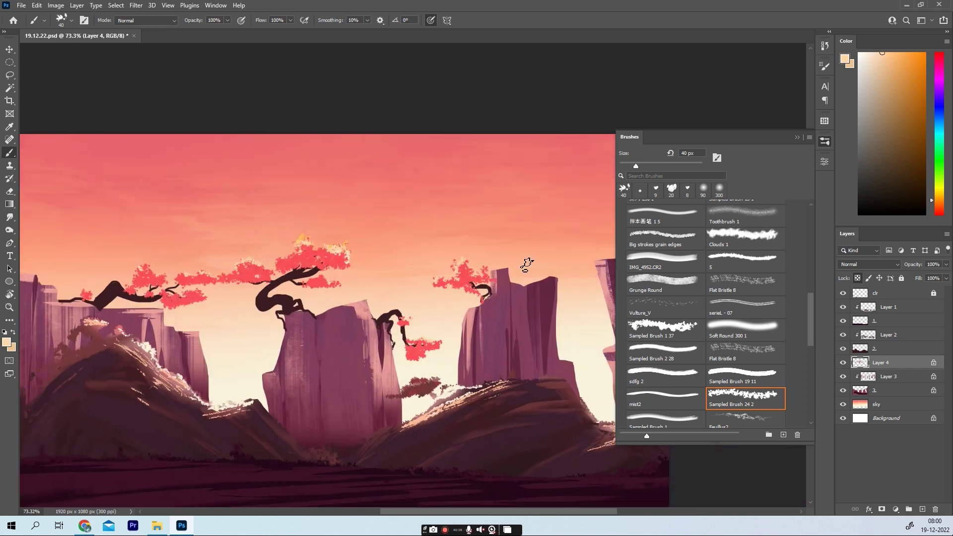
scroll(526, 265, "down", 3)
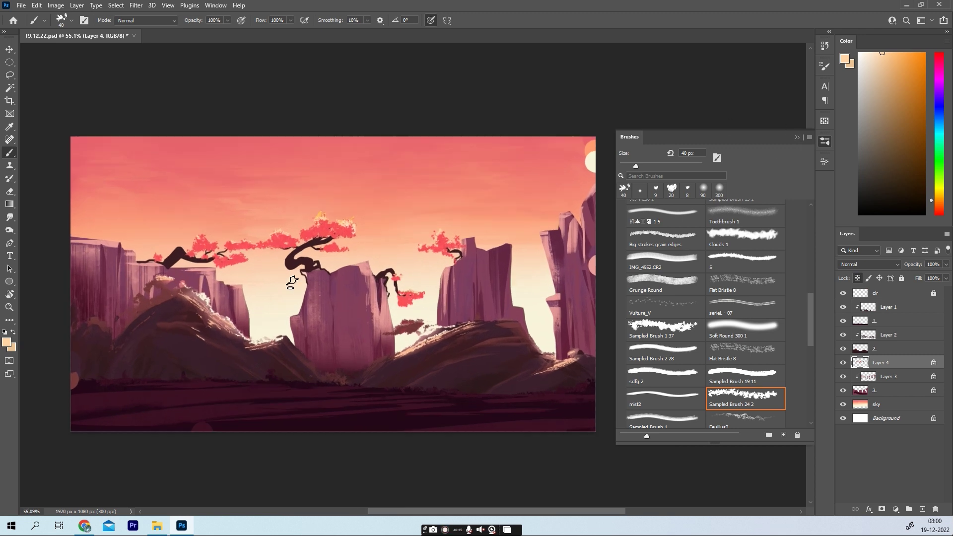
left_click(872, 282)
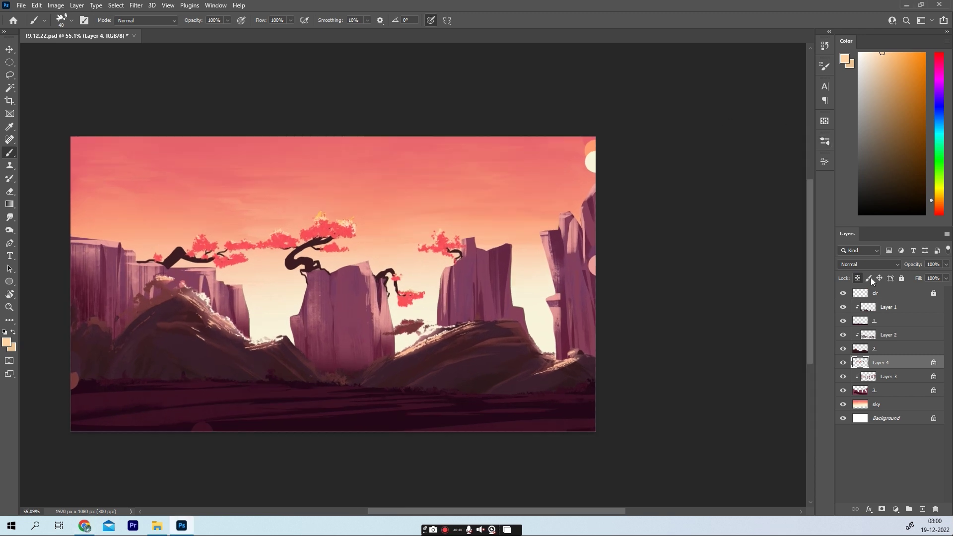
left_click(892, 409)
key("ctrl+shift+alt+n")
left_click(821, 142)
Step: Paint a large white sun behind the central cliffs with an enlarged hard round brush
left_click_drag(811, 322, 811, 281)
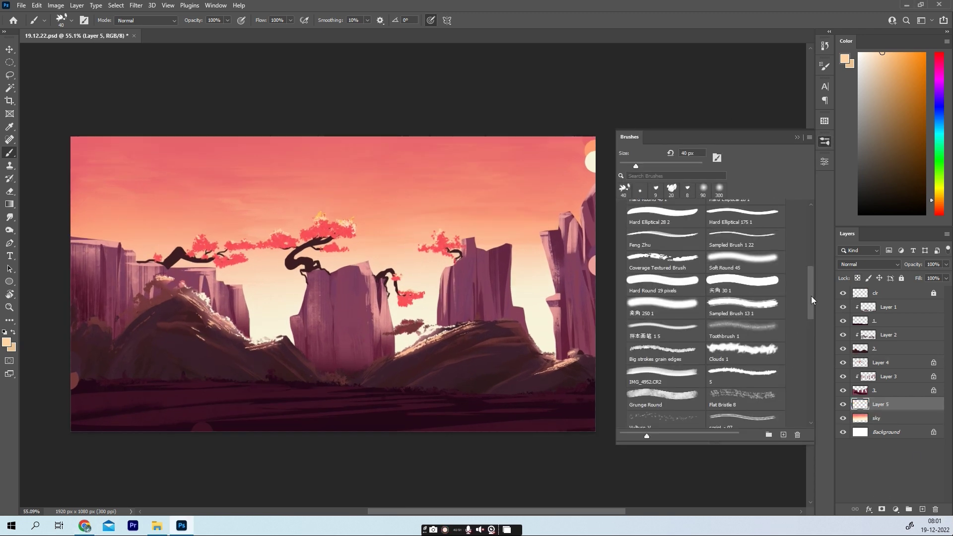
left_click(665, 257)
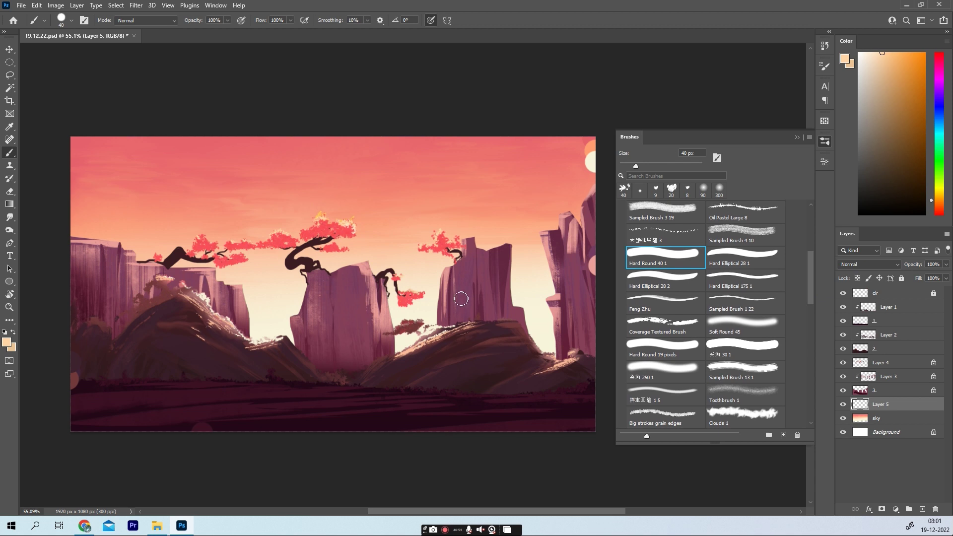
key("bracketright")
key("bracketright")
key("bracketright")
left_click(402, 310)
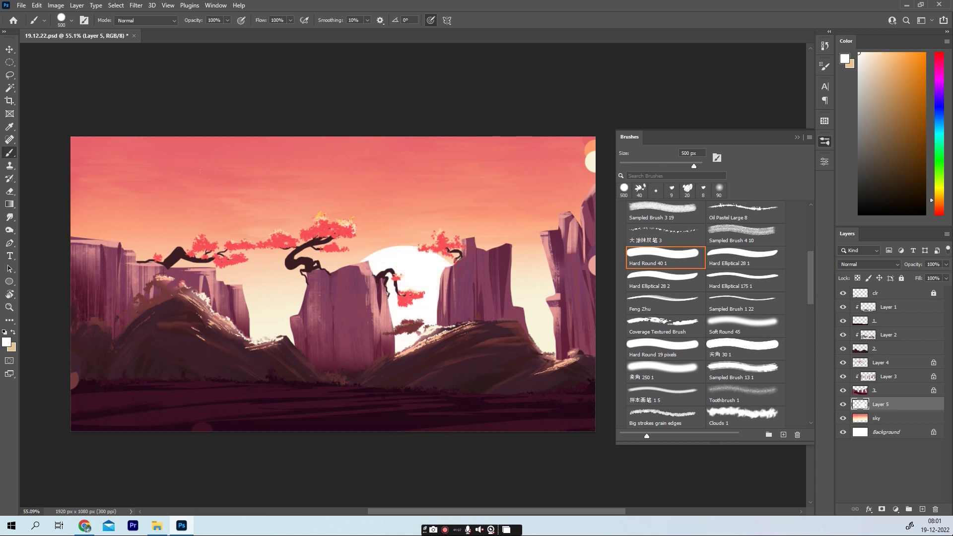
Step: On a new layer, paint cream clouds across the sky with the Clouds 1 brush, blended Soft Light
key("ctrl+shift+alt+n")
left_click(738, 412)
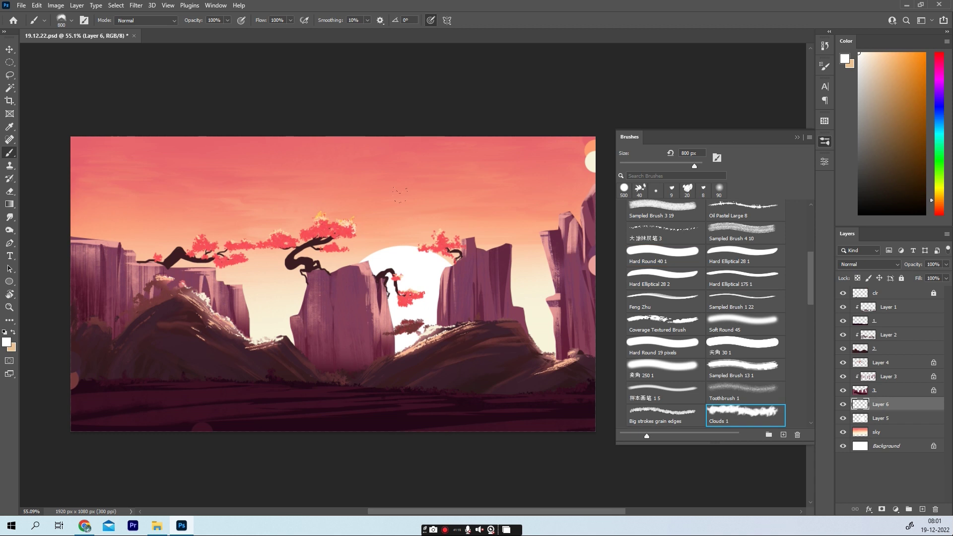
left_click(502, 247, "alt")
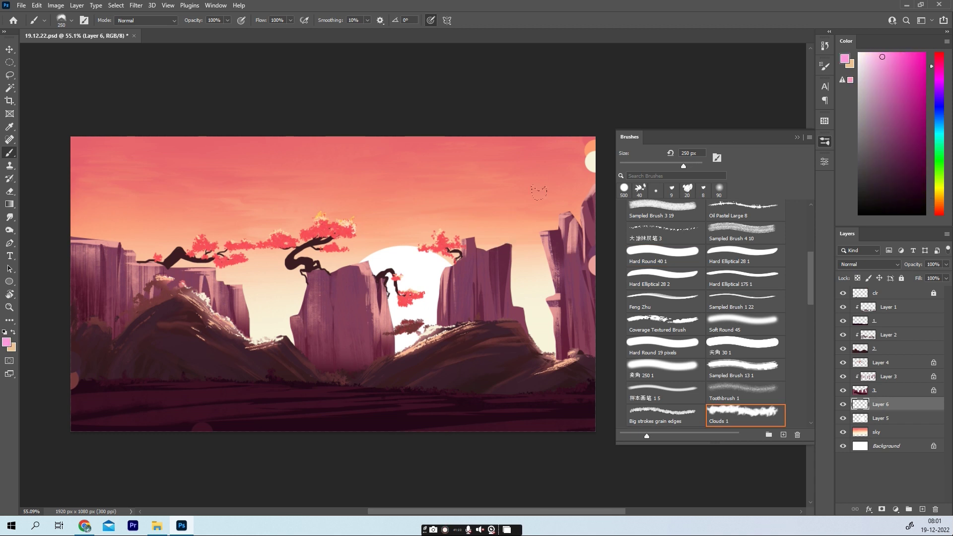
left_click(590, 161, "alt")
mouse_move(222, 241)
left_mouse_down()
mouse_move(400, 210)
mouse_move(423, 191)
left_mouse_up()
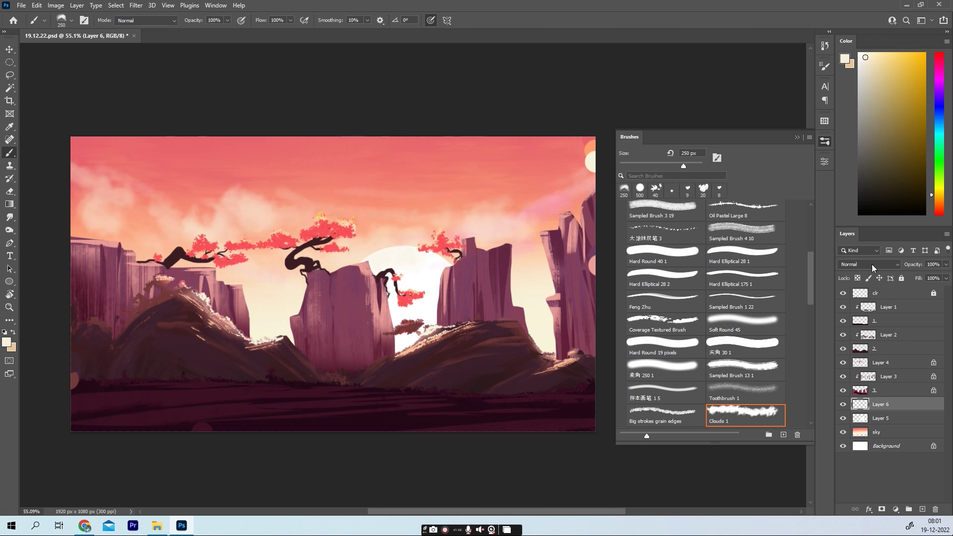
left_click(872, 267)
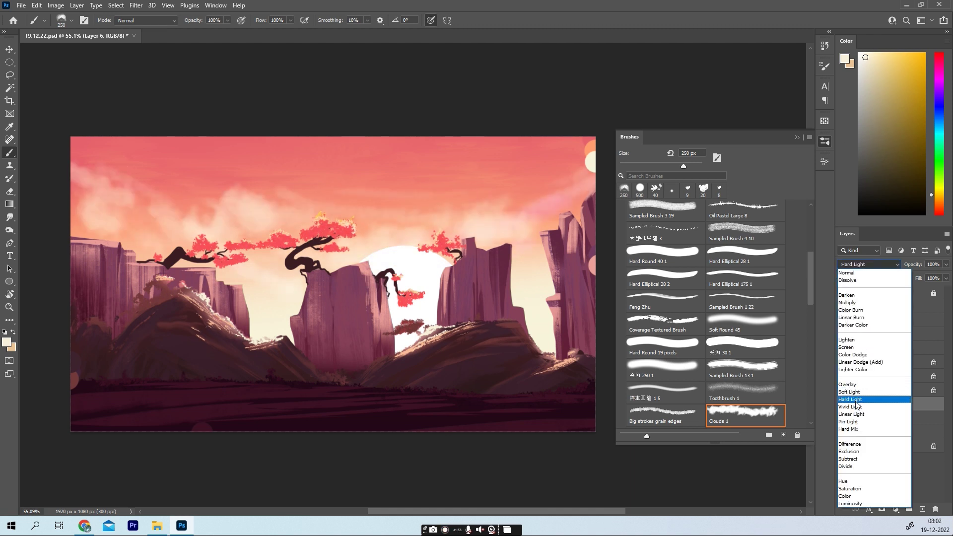
left_click(854, 393)
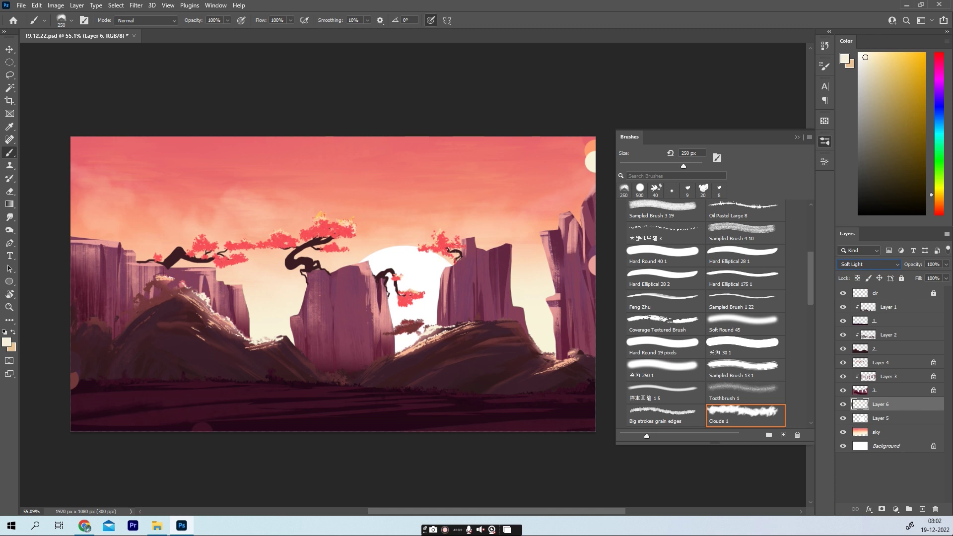
left_click(9, 74)
Step: Lasso thin diagonal bands across the upper sky and brush pale light streaks inside them
left_click_drag(482, 155, 465, 154)
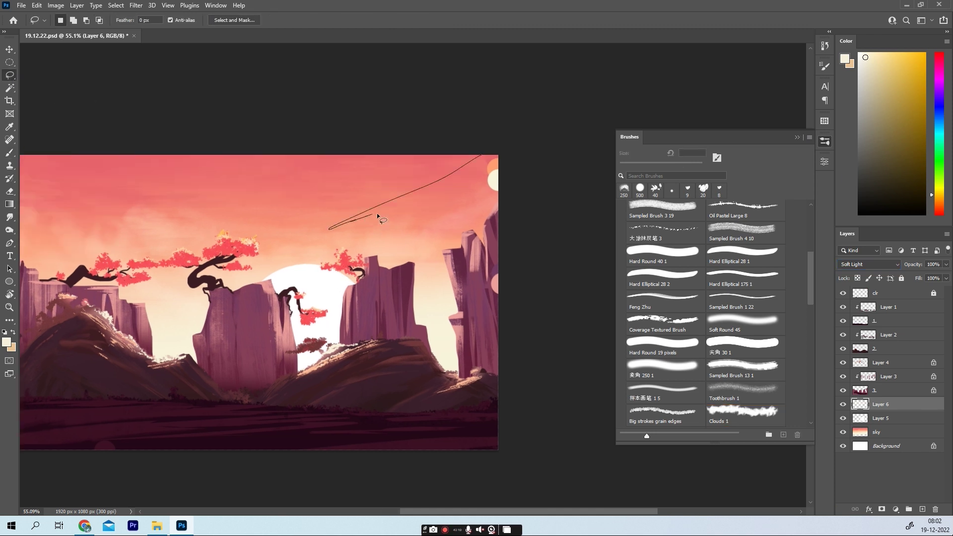
key("b")
left_click_drag(377, 218, 452, 194)
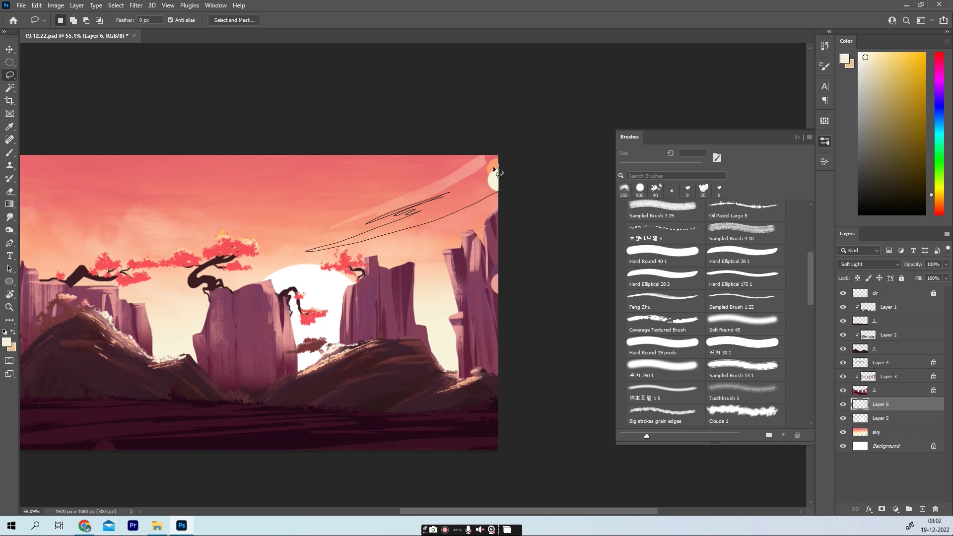
key("l")
left_click_drag(168, 151, 139, 155)
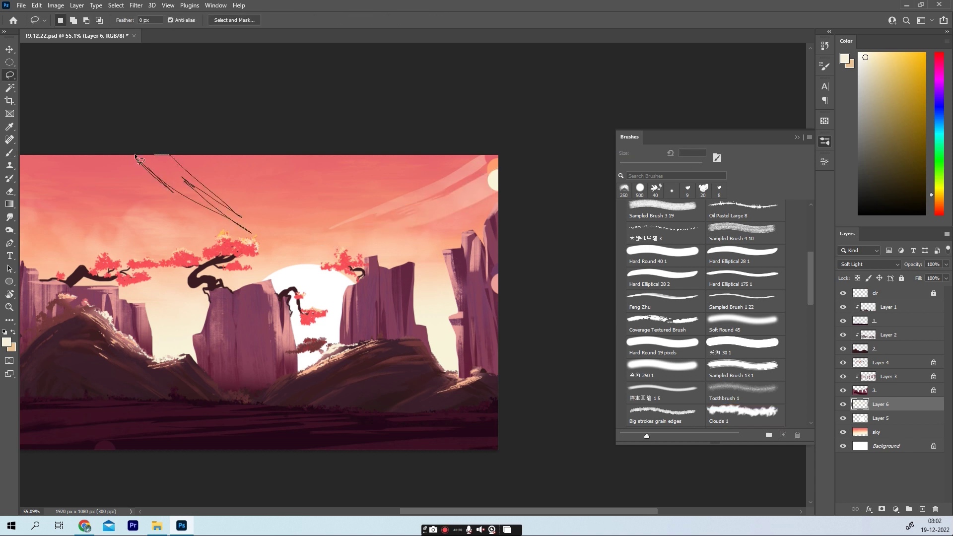
key("b")
key("l")
mouse_move(47, 160)
left_mouse_down()
mouse_move(170, 223)
mouse_move(58, 181)
left_mouse_up()
key("b")
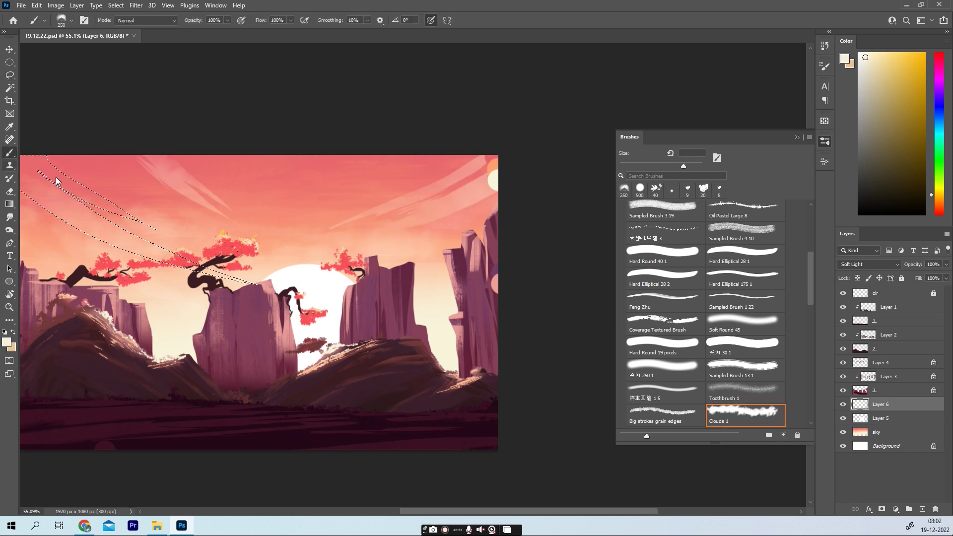
key("j")
left_click_drag(185, 182, 268, 226)
key("Return")
key("l")
mouse_move(163, 190)
left_mouse_down()
mouse_move(359, 307)
mouse_move(166, 193)
left_mouse_up()
Step: Smudge the sky streaks near the upper right and centre into soft wisps
key("m")
key("F5")
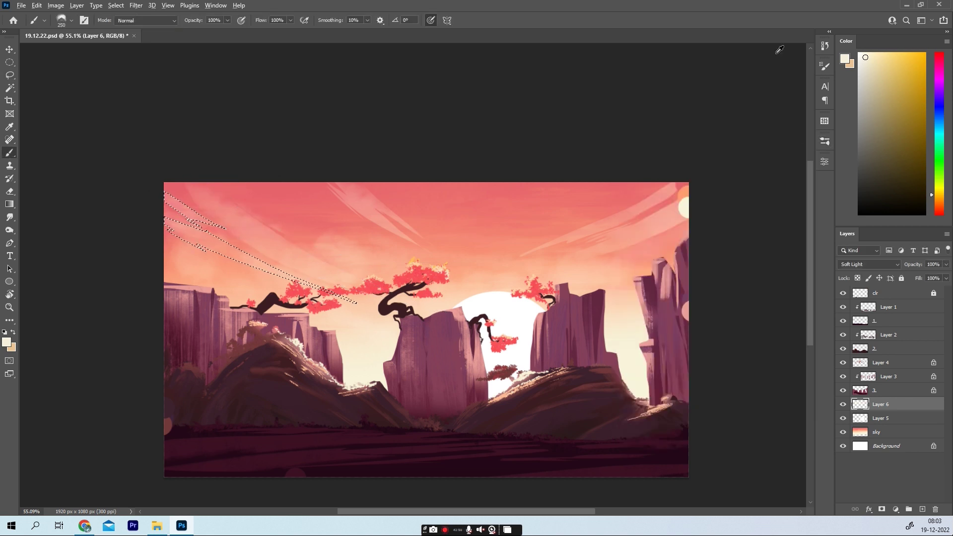
scroll(275, 207, "down", 1)
scroll(240, 187, "up", 1)
left_click(9, 217)
key("bracketright")
key("bracketright")
left_click_drag(667, 201, 494, 257)
left_click_drag(382, 231, 429, 246)
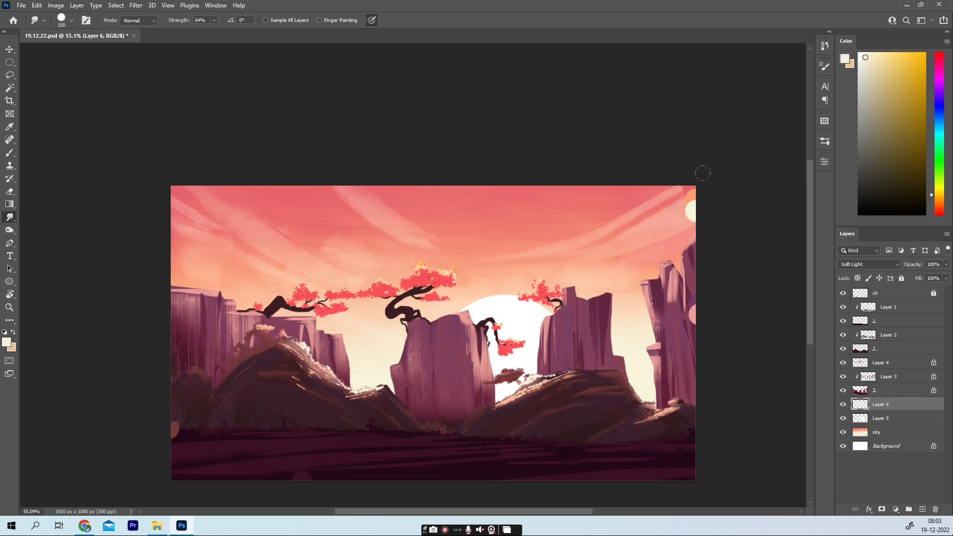
scroll(457, 238, "down", 2)
scroll(366, 269, "up", 1)
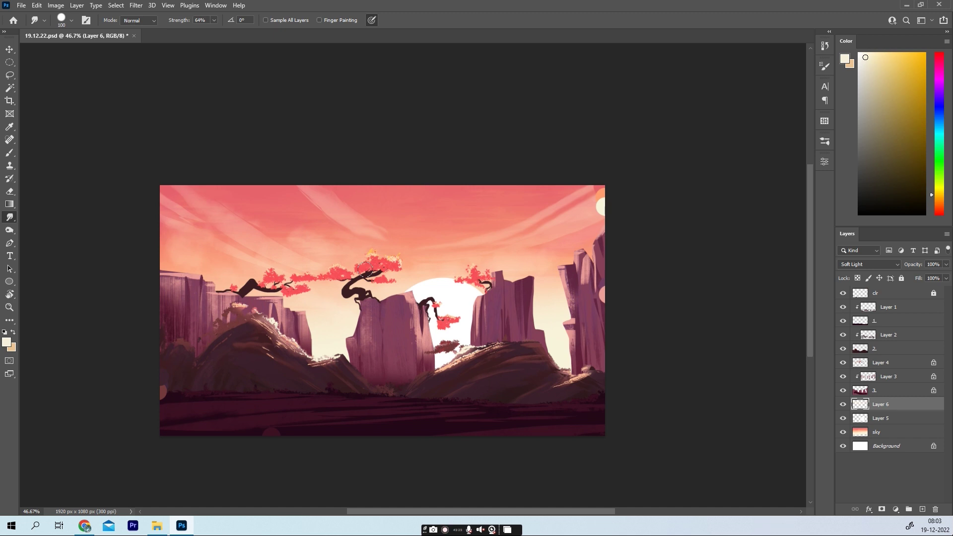
scroll(366, 270, "up", 1)
Step: Add a new Layer 7 and paint a soft glow near the sun with a large soft round brush
key("b")
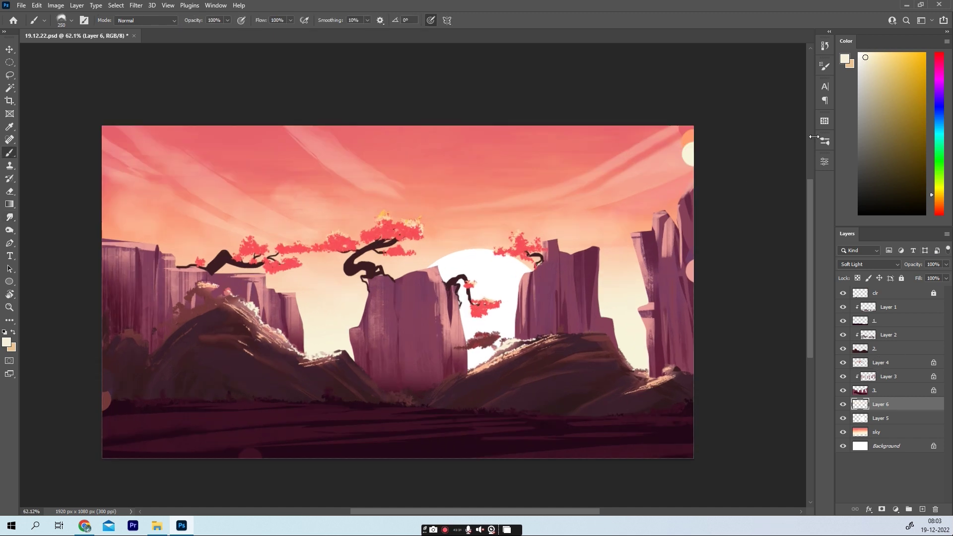
left_click(824, 65)
scroll(714, 297, "down", 3)
left_click(665, 225)
left_click(888, 334)
left_click(921, 509)
key("]")
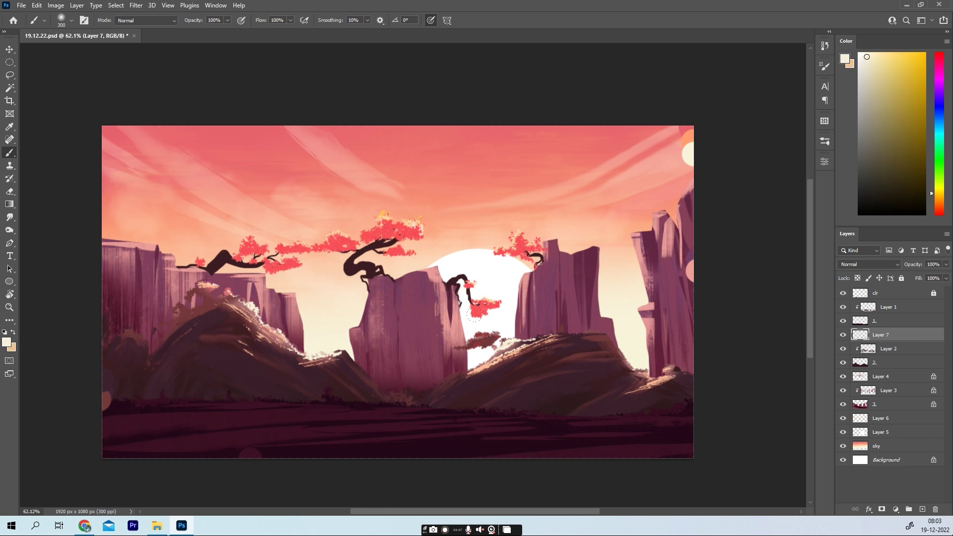
key("bracketright")
key("bracketright")
left_click(501, 343)
Step: Set Layer 7 to Overlay and paint soft glows over the right and left cliffs and hills
left_click(869, 264)
left_click(857, 385)
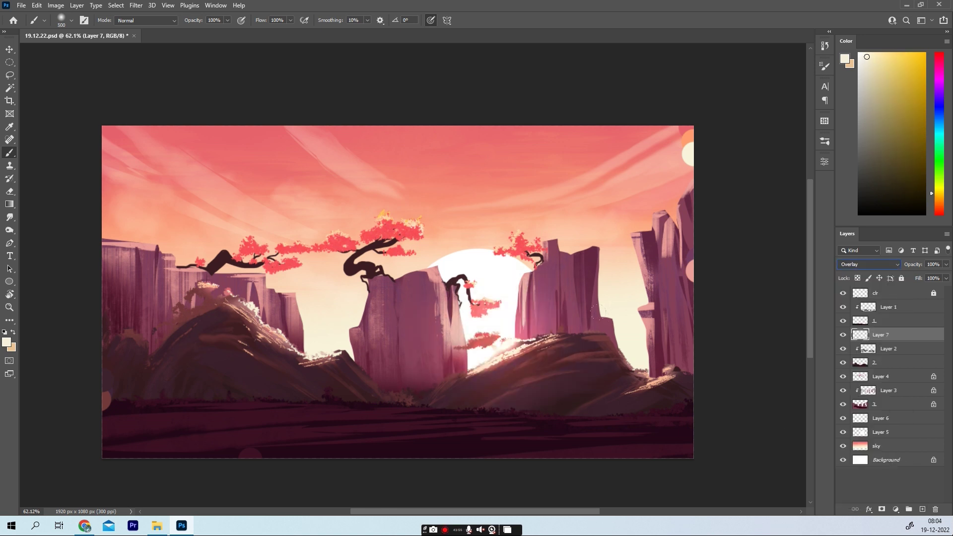
left_click(591, 310)
key("ctrl+z")
key("bracketright")
left_click(644, 366)
key("bracketright")
key("bracketright")
left_click(292, 311)
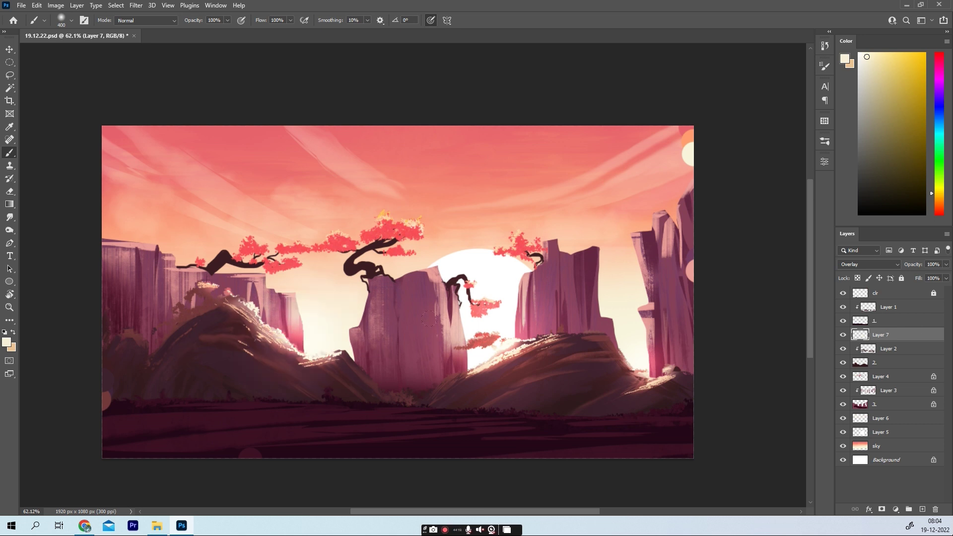
Step: Try burning the base of the central cliff on layer 3, then undo the darkening
left_click(843, 407)
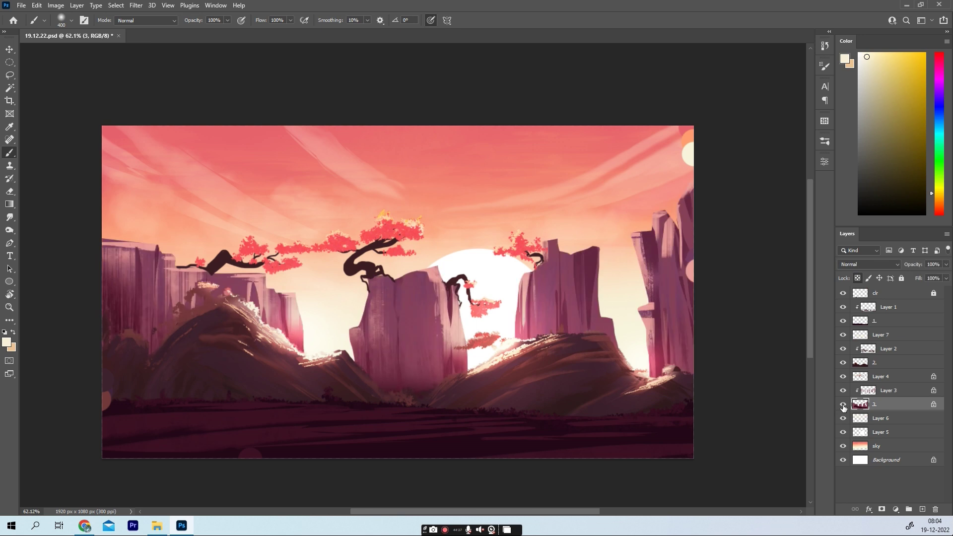
key("o")
mouse_move(420, 318)
left_mouse_down()
mouse_move(397, 366)
mouse_move(693, 294)
left_mouse_up()
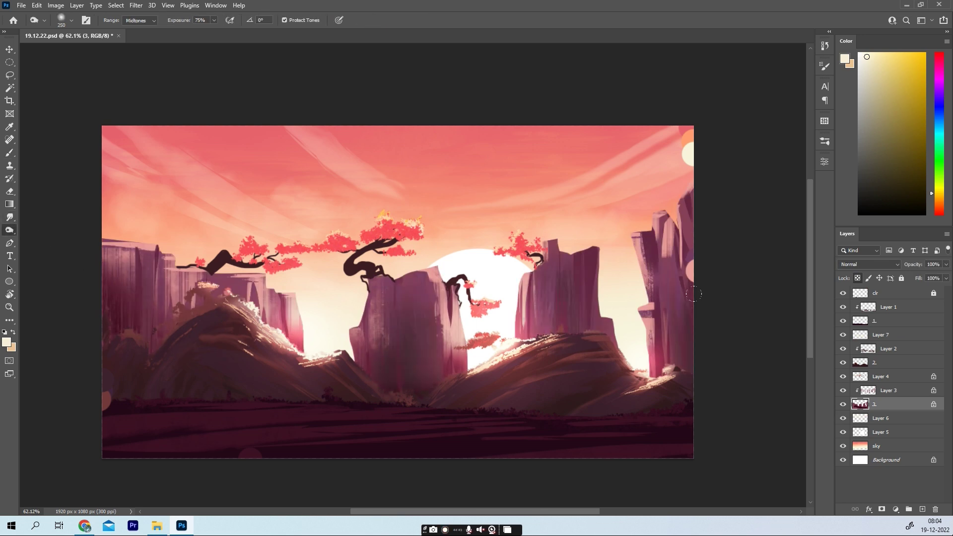
key("ctrl+z")
key("ctrl+z")
key("ctrl+z")
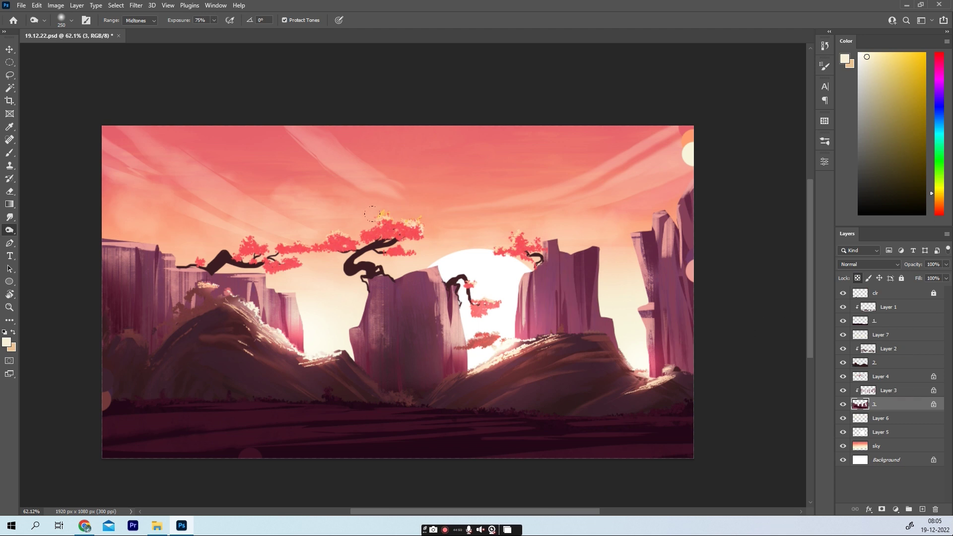
left_click(843, 390)
left_click(843, 391)
Step: Add a new Layer 8 above Layer 4 for Overlay blending
left_click(888, 376)
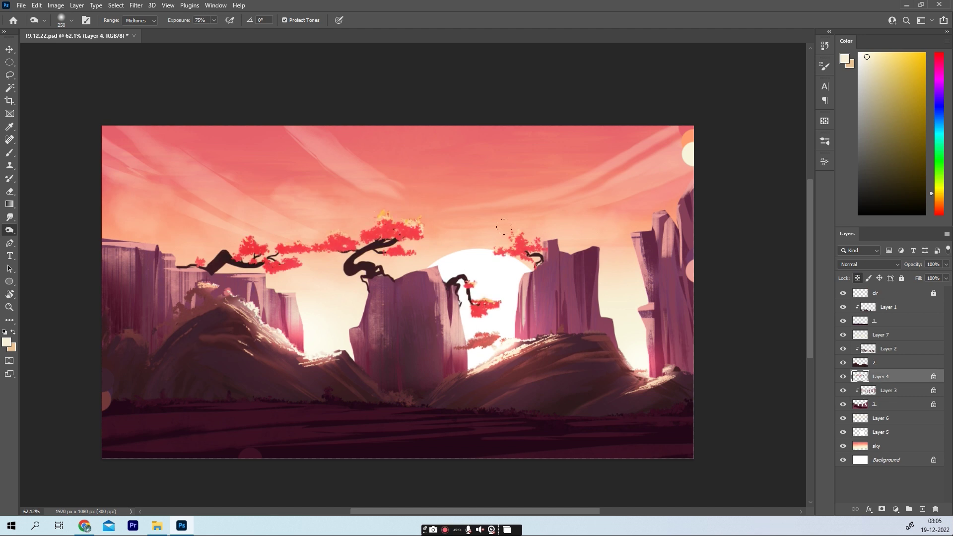
left_click(921, 509)
key("b")
left_click(868, 264)
Step: With Layer 8 in Overlay, paint a soft warm glow around the sun and the left sky
left_click(868, 386)
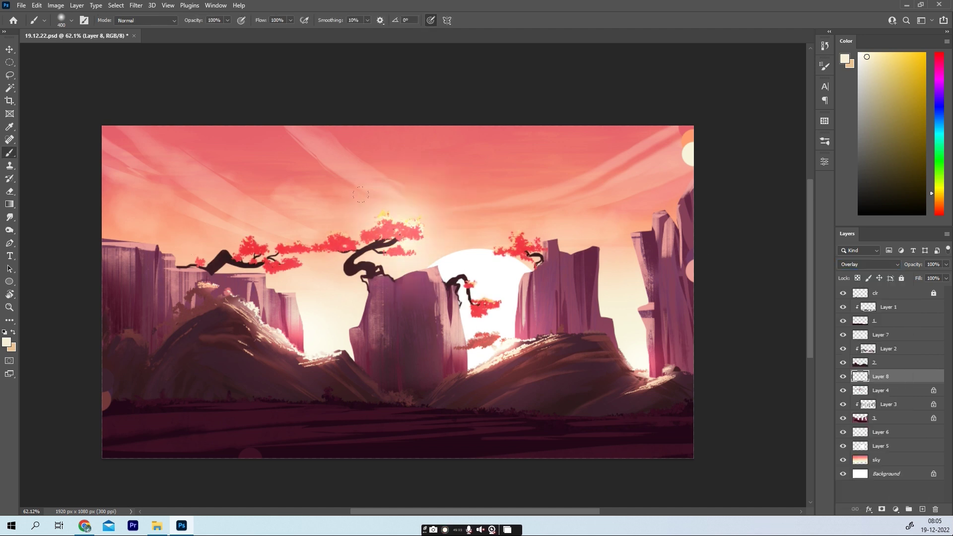
left_click(527, 261)
left_click(274, 259)
left_click(486, 318)
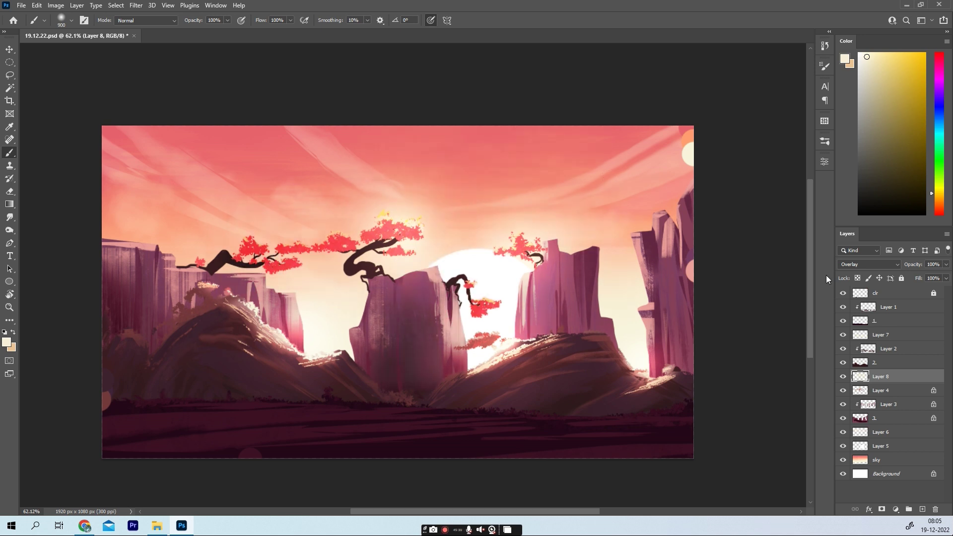
Step: Try a saturated yellow with Hue/Saturation at 100, revert it, and keep Overlay blending
left_click(868, 264)
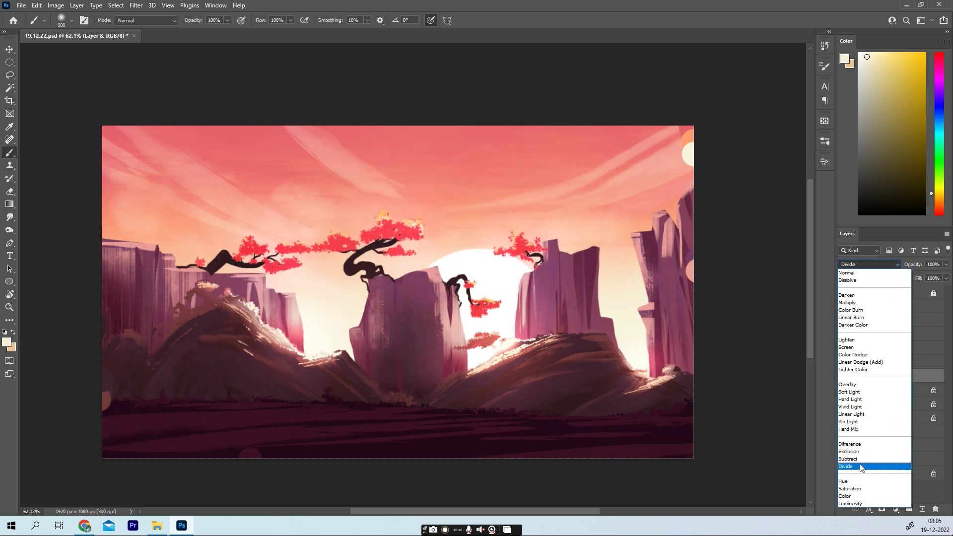
left_click(847, 384)
left_click(891, 52)
key("ctrl+u")
type("100")
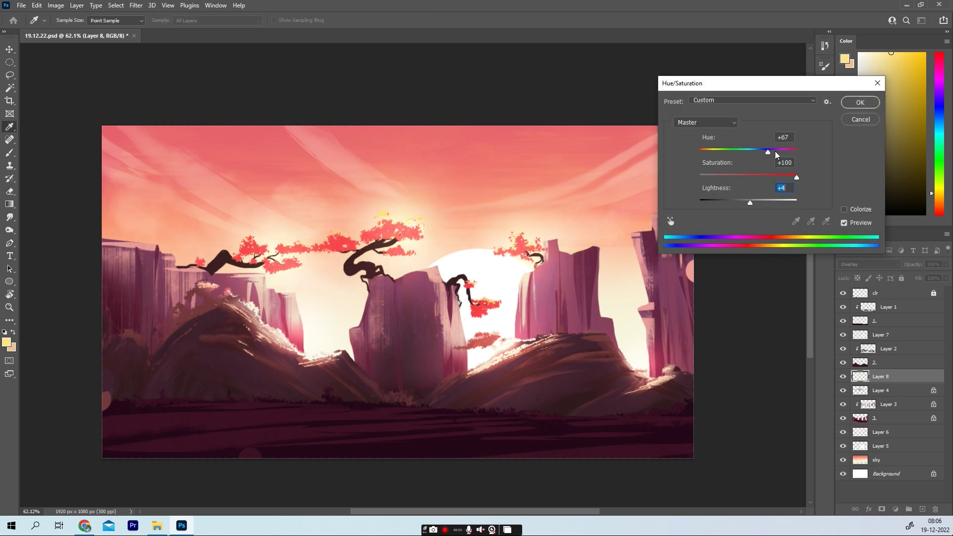
left_click(860, 102)
key("b")
key("ctrl+e")
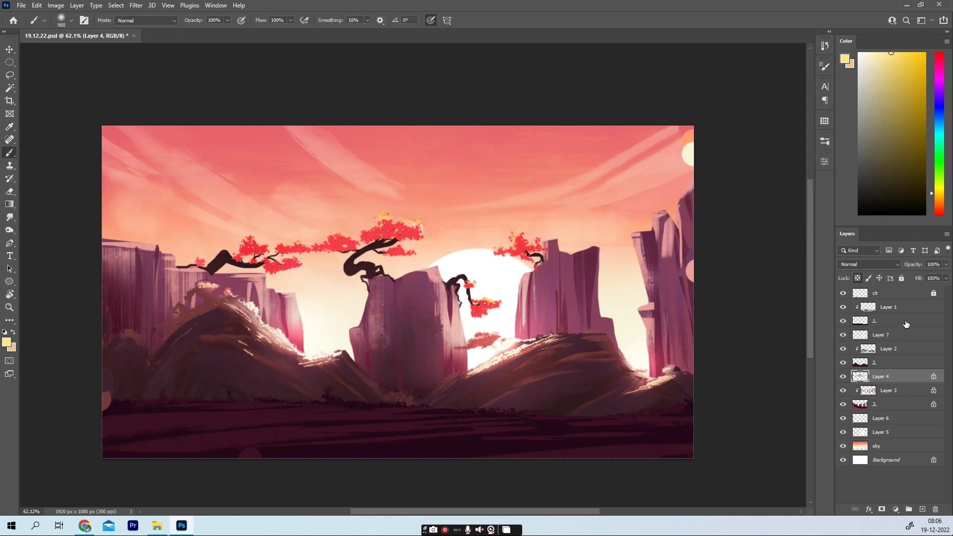
key("ctrl+z")
left_click(868, 264)
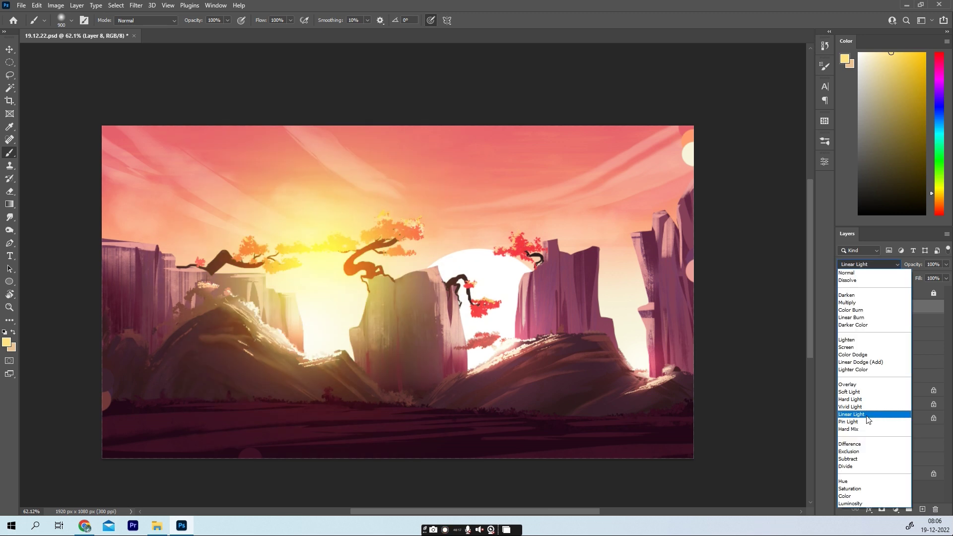
left_click(856, 384)
Step: Lower Layer 8's opacity to 66% and hide the clr layer
scroll(605, 285, "up", 1, "alt")
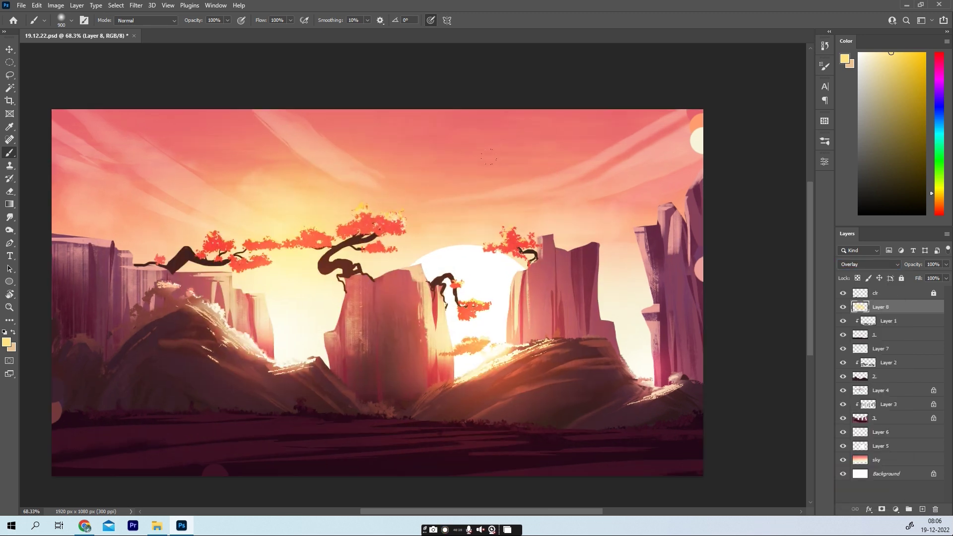
scroll(489, 157, "up", 1)
scroll(298, 348, "down", 5)
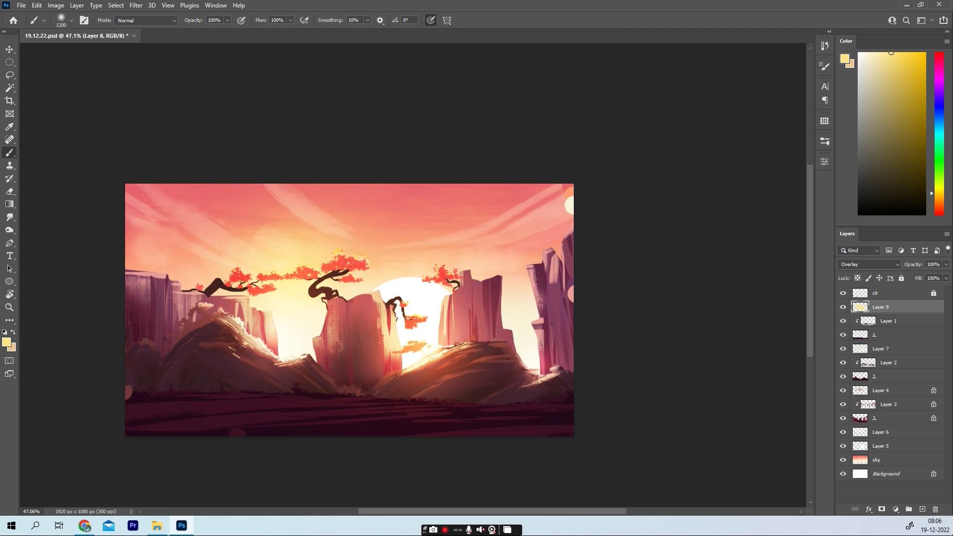
left_click(944, 265)
left_click_drag(944, 272, 926, 273)
left_click(842, 292)
scroll(563, 333, "down", 2)
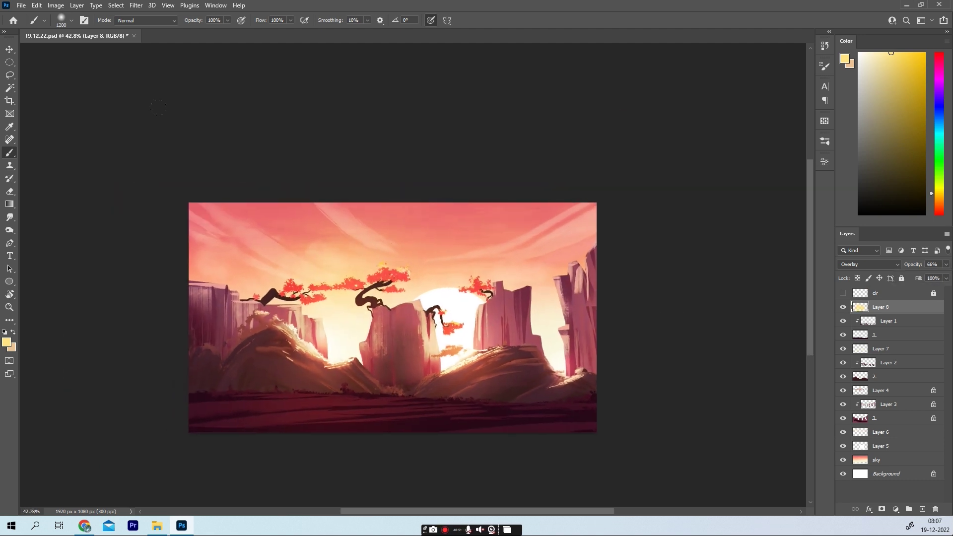
key("m")
scroll(423, 317, "up", 4)
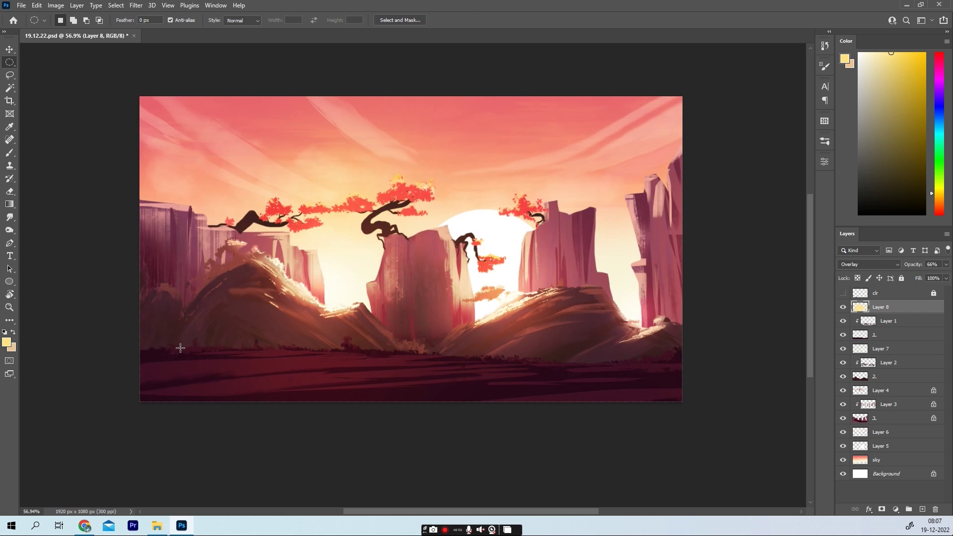
Step: Set up the F-1 figure brush in dark maroon on layer 1, sized from 50 to 20 px
left_click(824, 142)
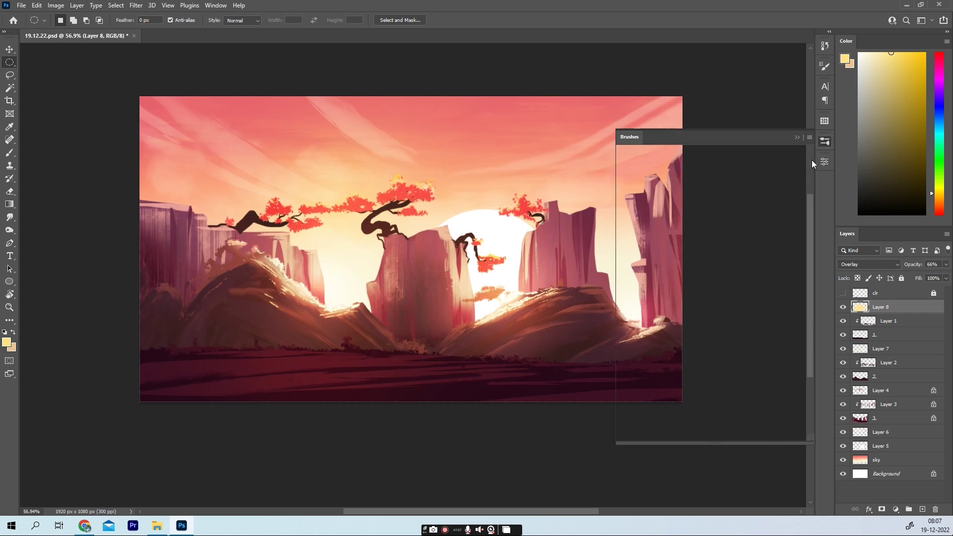
key("b")
key("bracketleft")
key("bracketleft")
key("bracketleft")
left_click(486, 382, "alt")
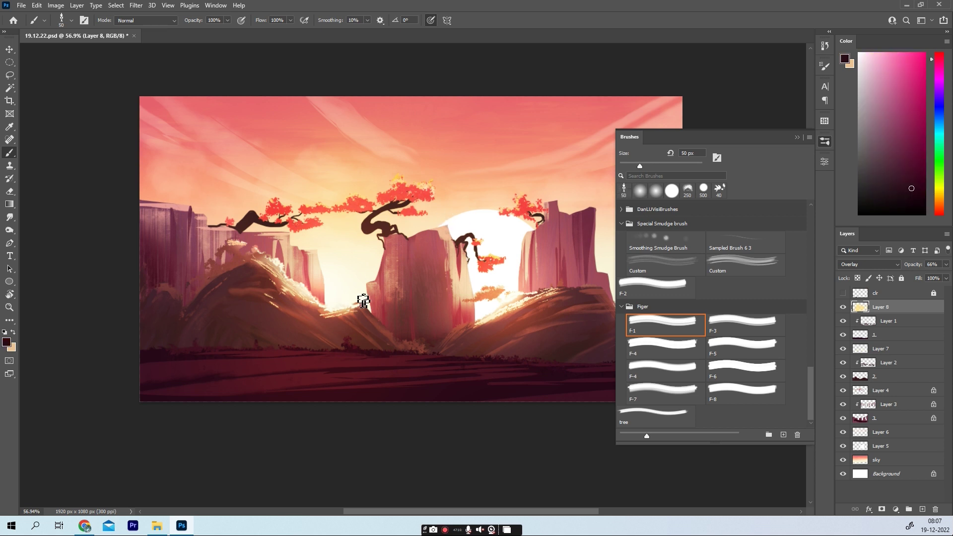
left_click(890, 334)
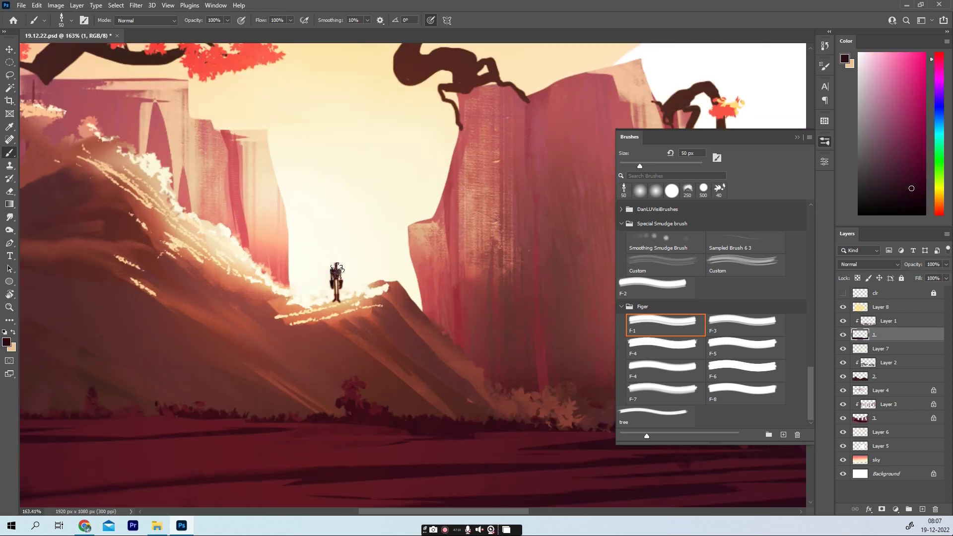
key("bracketleft")
Step: Stamp a tiny figure on the slope left of the central cliff and several atop the left cliff
left_click(402, 246)
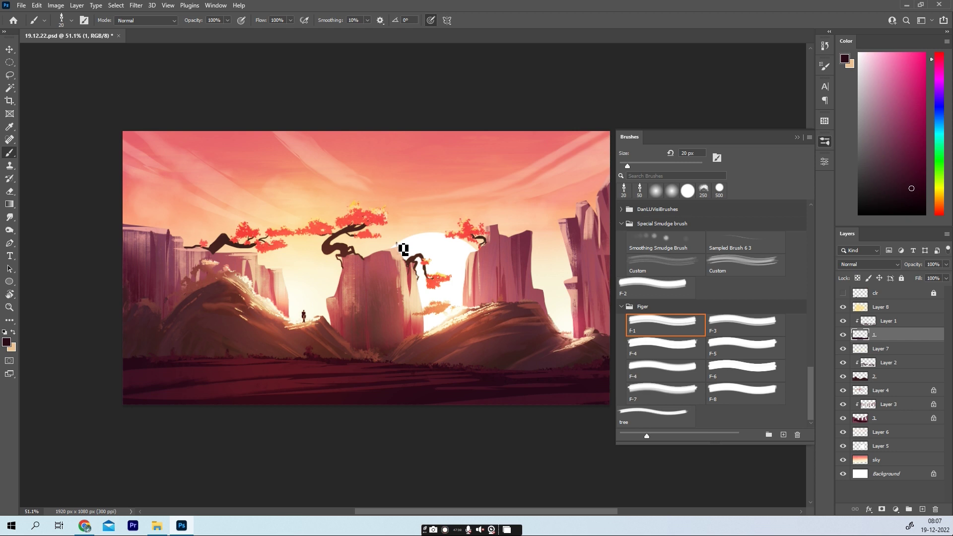
scroll(402, 246, "down", 2)
scroll(298, 248, "up", 2)
left_click(203, 224)
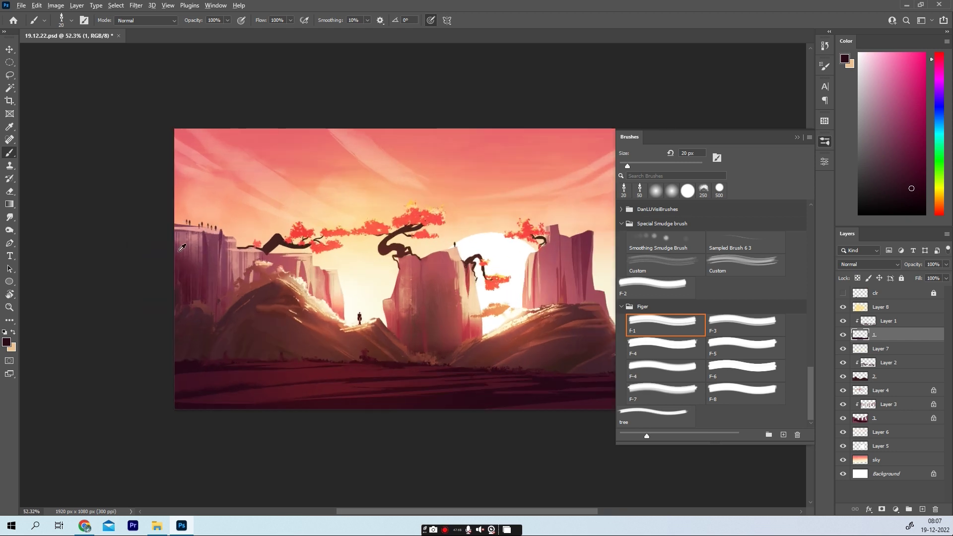
scroll(183, 263, "down", 1)
scroll(183, 264, "down", 2)
left_click(797, 137)
scroll(398, 221, "up", 2)
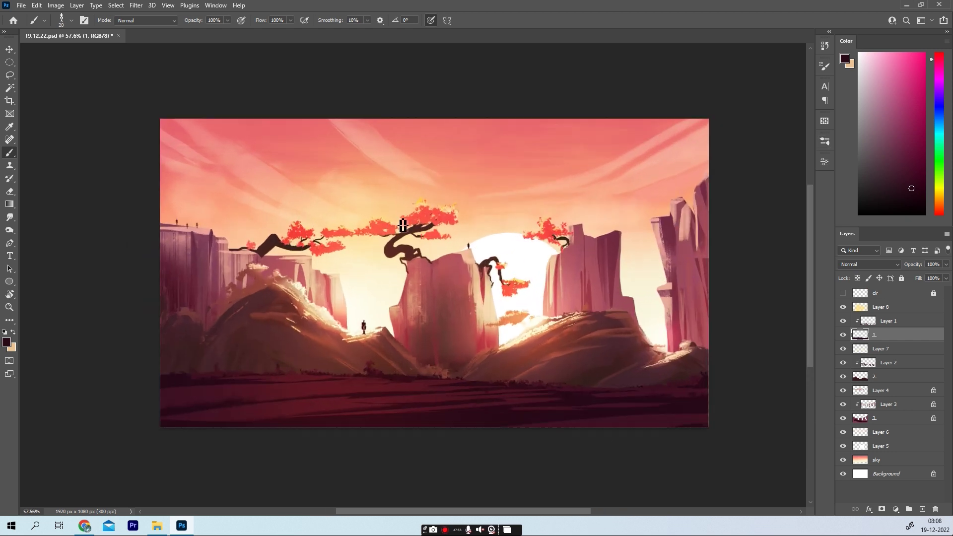
scroll(395, 201, "down", 1)
scroll(394, 201, "down", 2)
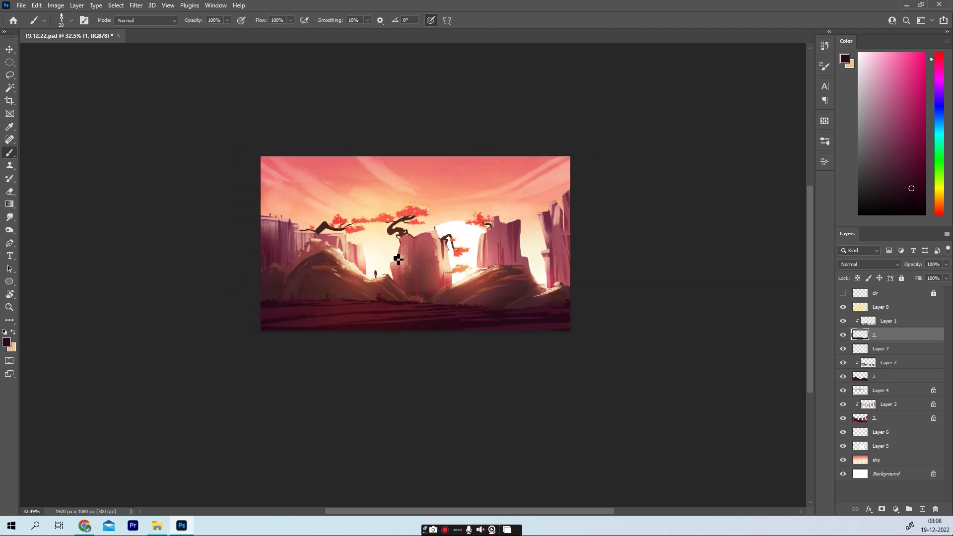
scroll(420, 270, "up", 2)
scroll(328, 297, "up", 1)
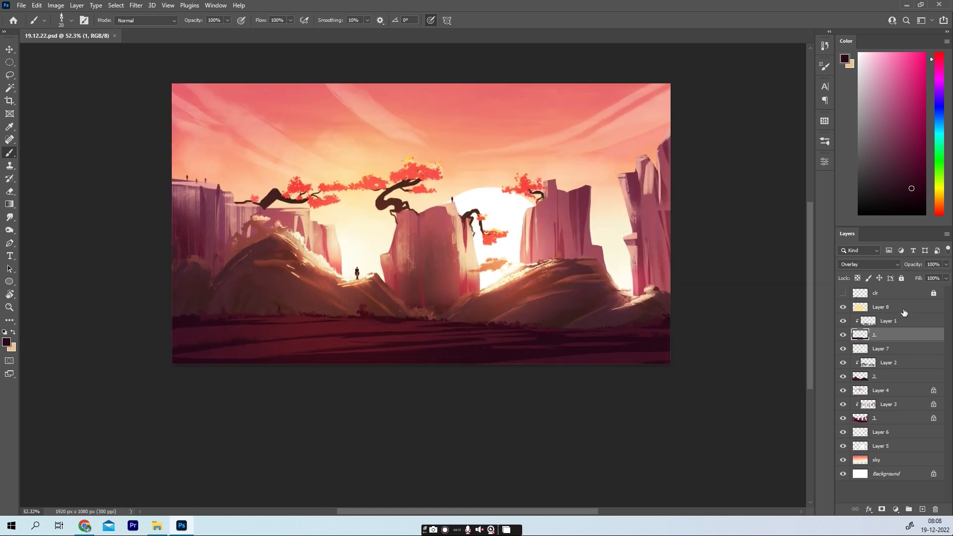
left_click(903, 312)
Step: Lasso and fill a dark tree-trunk shape on a new layer, then undo and delete it
left_click(922, 509)
key("l")
mouse_move(278, 384)
left_mouse_down()
mouse_move(304, 183)
mouse_move(343, 122)
left_mouse_up()
mouse_move(226, 206)
left_mouse_down()
mouse_move(262, 385)
mouse_move(281, 379)
left_mouse_up()
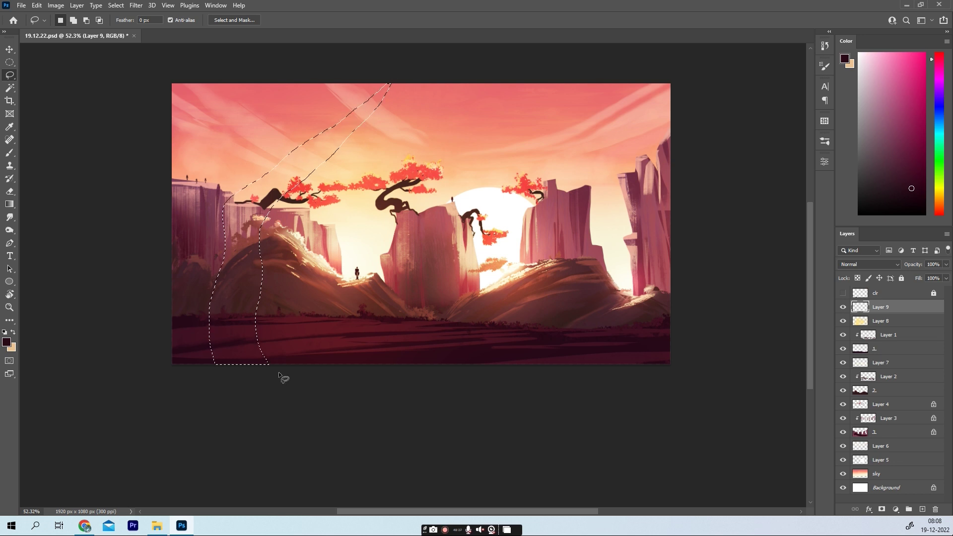
key("alt+BackSpace")
key("ctrl+d")
key("m")
key("ctrl+z")
key("v")
key("Delete")
Step: Stamp a large dark tree silhouette on a new layer using the tree brush preset
left_click(824, 159)
key("b")
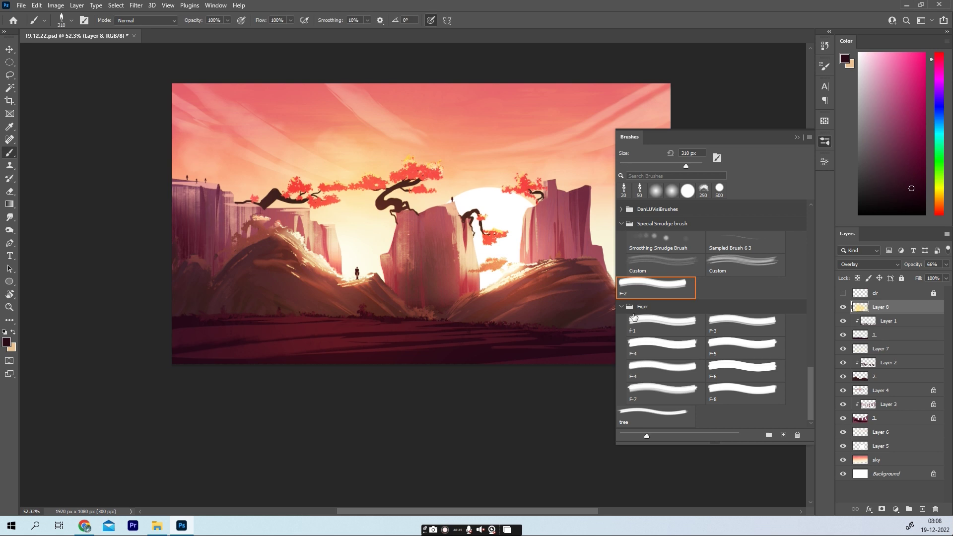
left_click(797, 137)
scroll(322, 269, "down", 2)
key("ctrl+shift+alt+n")
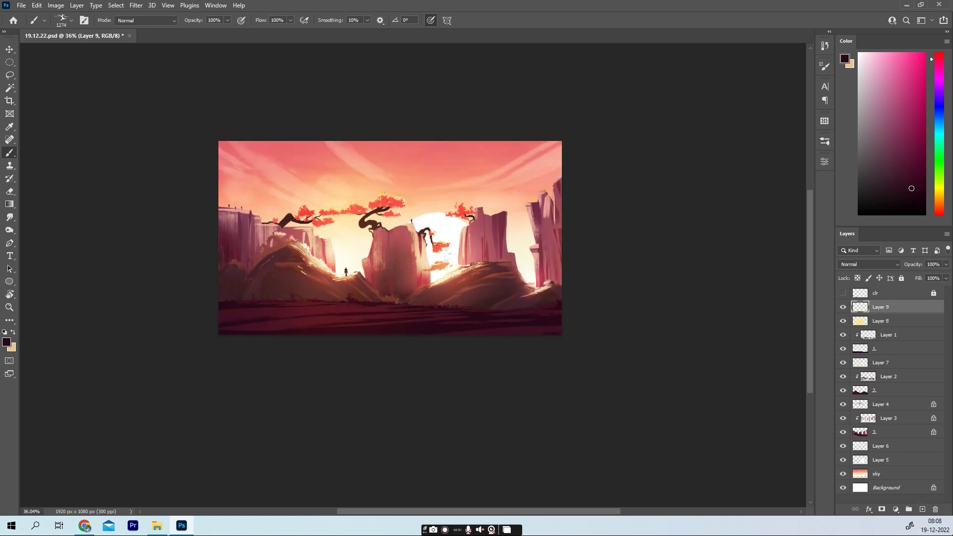
key("bracketright")
left_click(182, 76)
Step: Scale the tree up so it frames the right side of the painting
key("v")
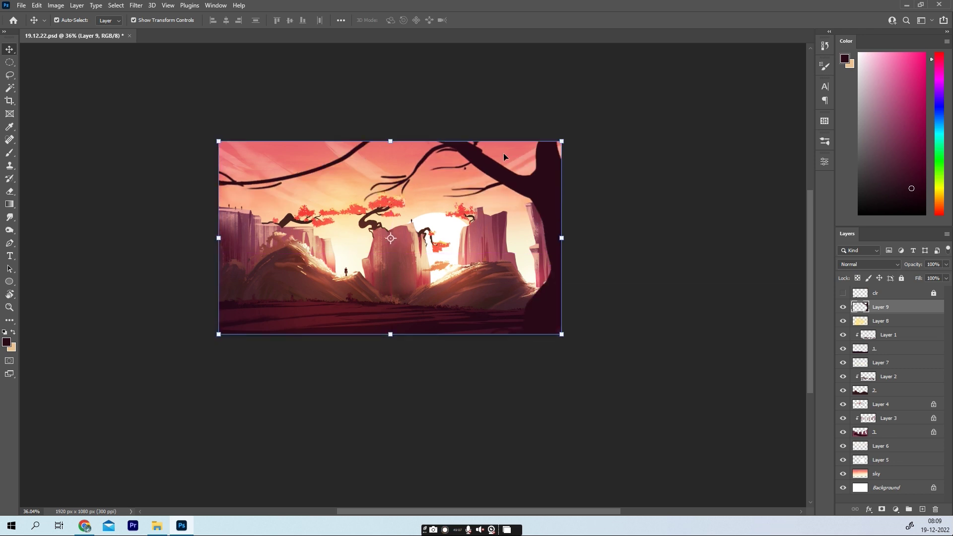
left_click_drag(389, 141, 390, 121)
left_click_drag(590, 237, 561, 237)
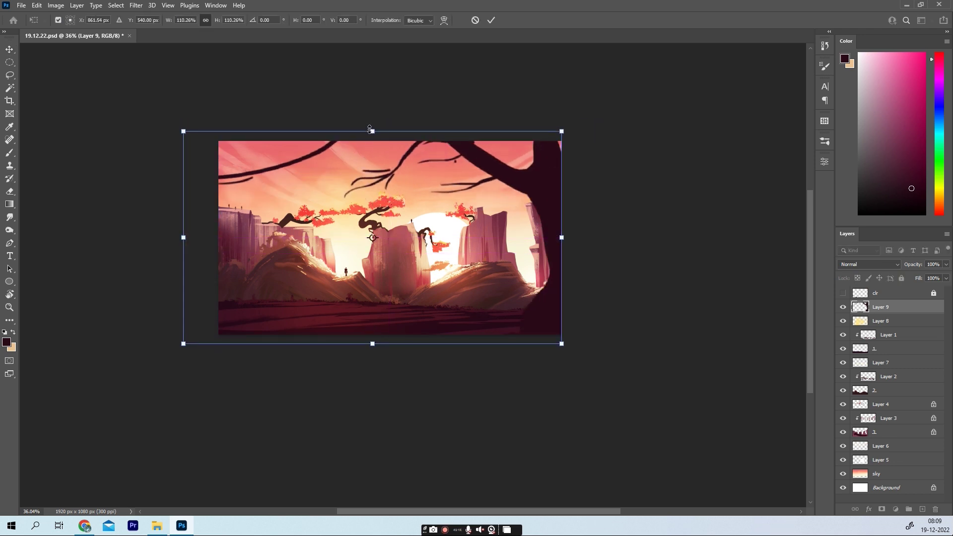
left_click_drag(369, 129, 511, 119)
key("Return")
Step: Paint dark foliage along the top edge with the Sampled Brush 24 2 brush
key("m")
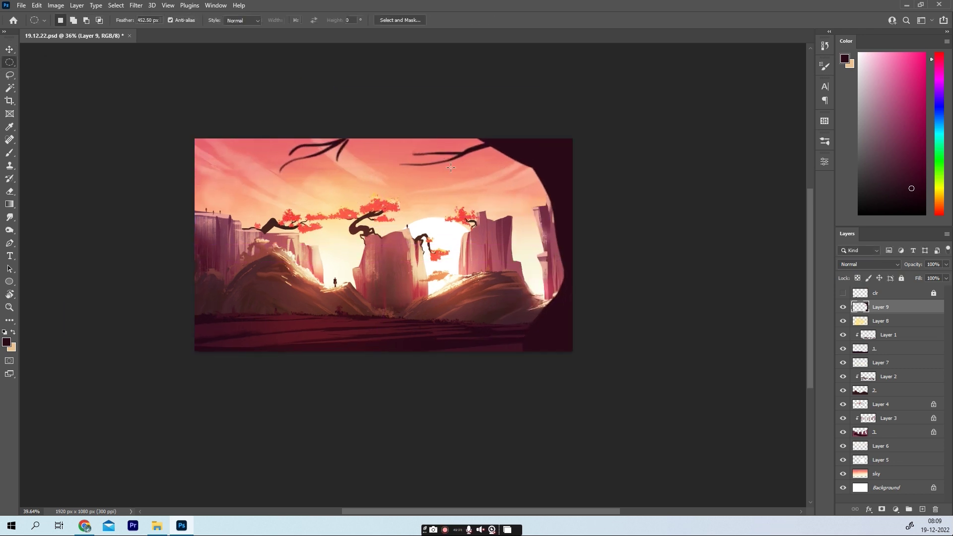
scroll(450, 167, "up", 2)
key("b")
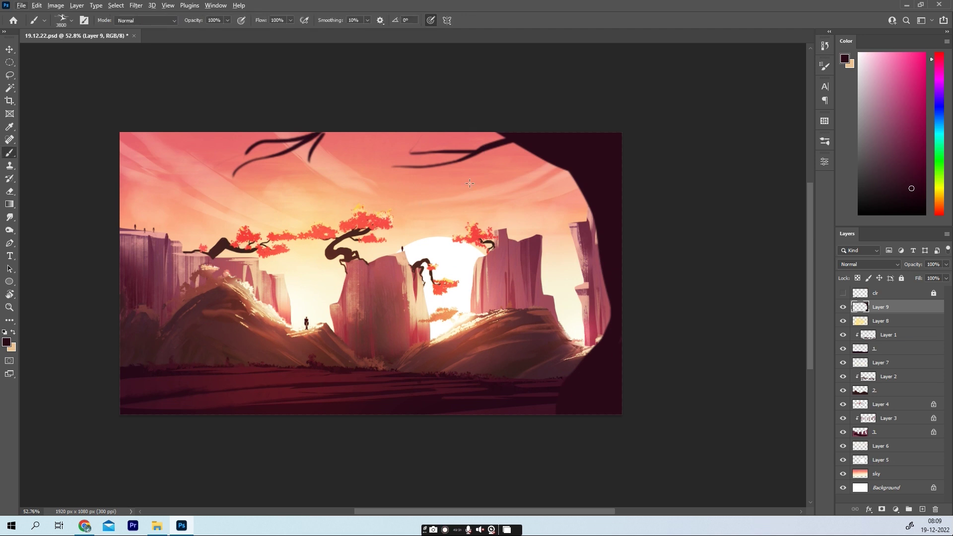
key("F5")
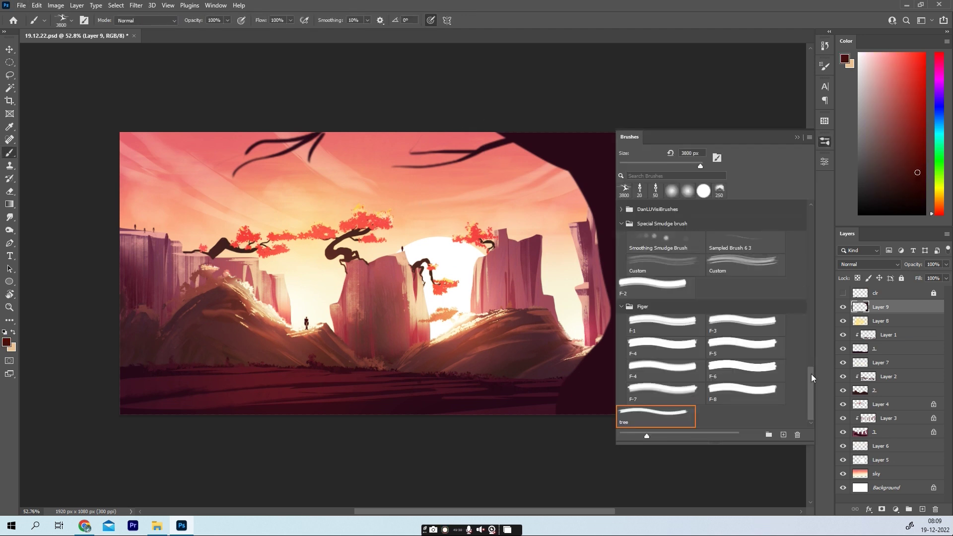
left_click_drag(810, 377, 811, 342)
left_click(744, 233)
left_click_drag(476, 156, 392, 148)
left_click_drag(496, 144, 169, 140)
left_click_drag(417, 146, 392, 171)
left_click_drag(288, 134, 196, 142)
Step: Lock the tree layer's transparency and paint light red highlights onto the top foliage
left_click(857, 278)
left_click(905, 56)
mouse_move(499, 149)
left_mouse_down()
mouse_move(431, 166)
mouse_move(273, 164)
left_mouse_up()
left_click_drag(169, 134, 385, 164)
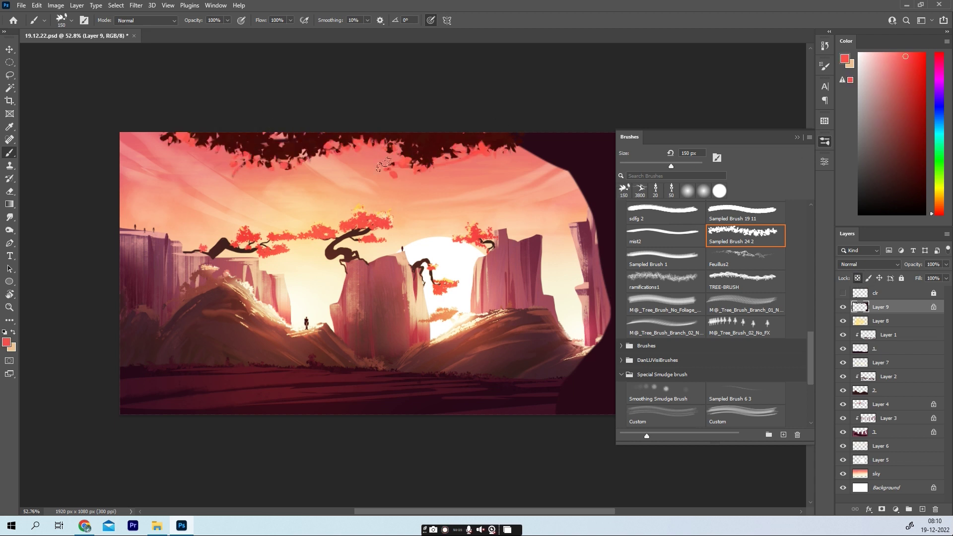
left_click(824, 141)
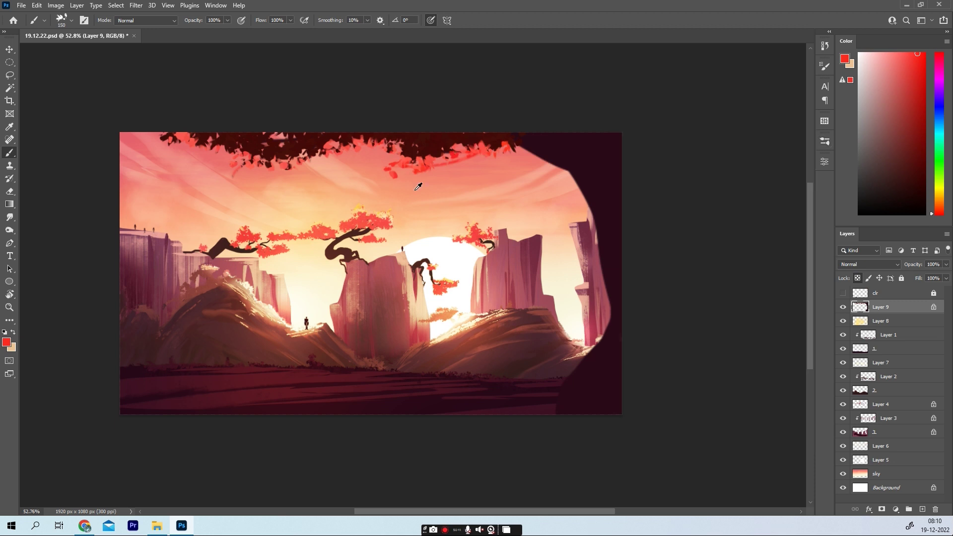
scroll(72, 173, "down", 1)
Step: Paint a red rim down the cave's right edge with Sampled Brush 19 11, low flow, 200 px
left_click(824, 142)
left_click(745, 212)
left_click(290, 20)
left_click_drag(336, 31, 291, 31)
key("bracketright")
key("bracketright")
key("bracketright")
left_click_drag(539, 166, 527, 355)
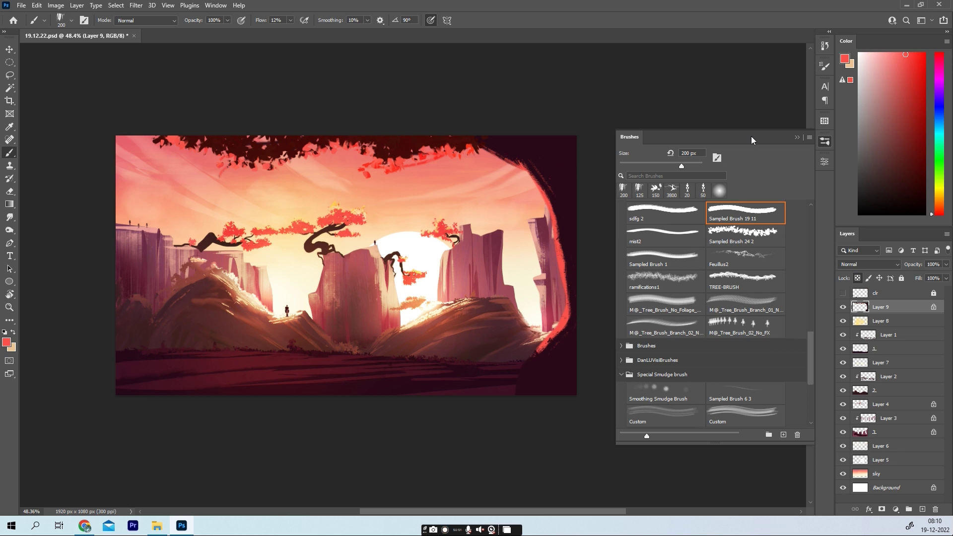
left_click(824, 141)
Step: Smudge the red cave edge to soften it
key("r")
left_click_drag(526, 149, 516, 376)
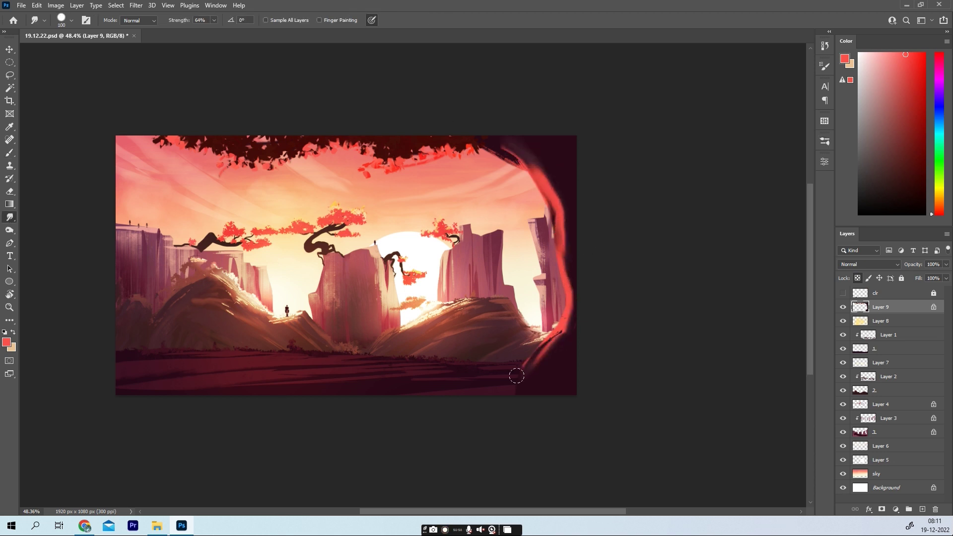
scroll(543, 131, "down", 3)
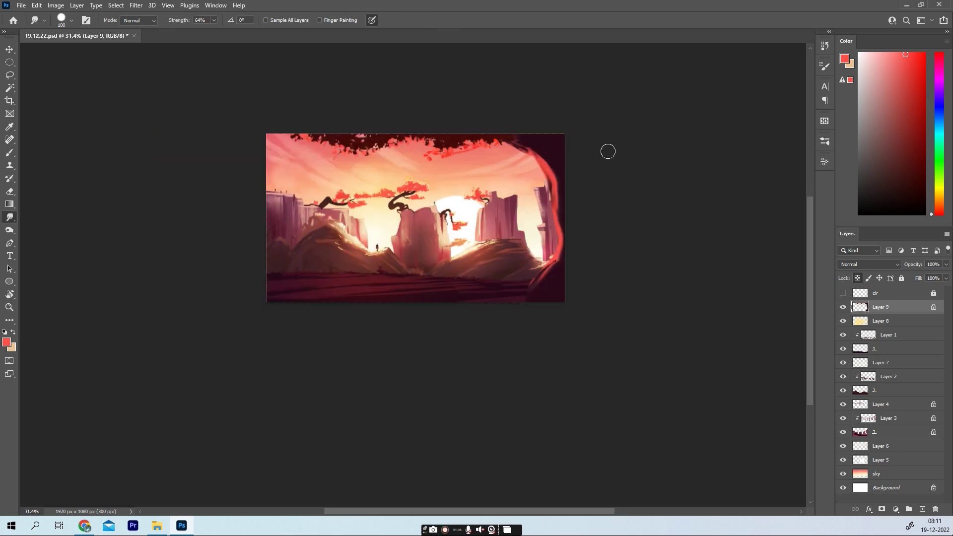
scroll(397, 169, "up", 3)
key("m")
scroll(546, 298, "up", 2)
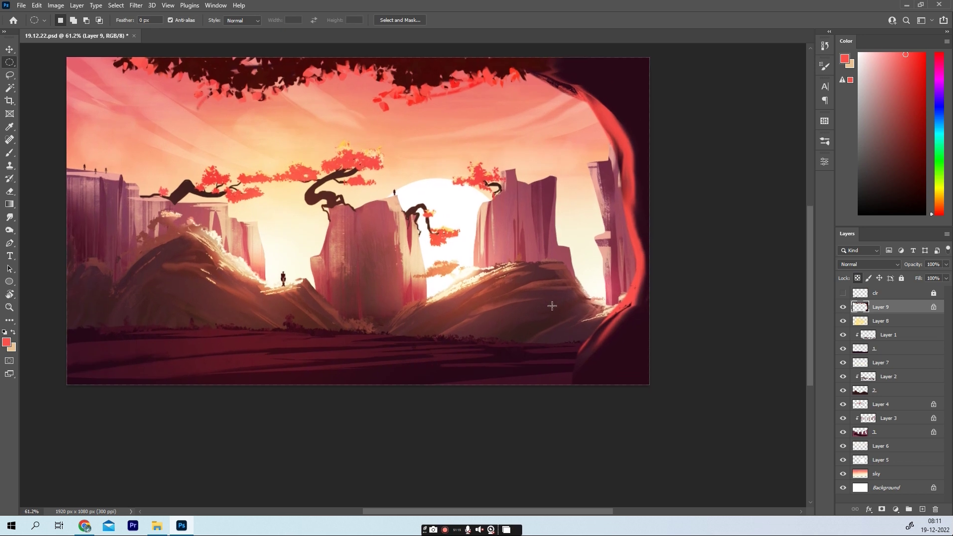
scroll(552, 305, "down", 2)
scroll(356, 288, "up", 1)
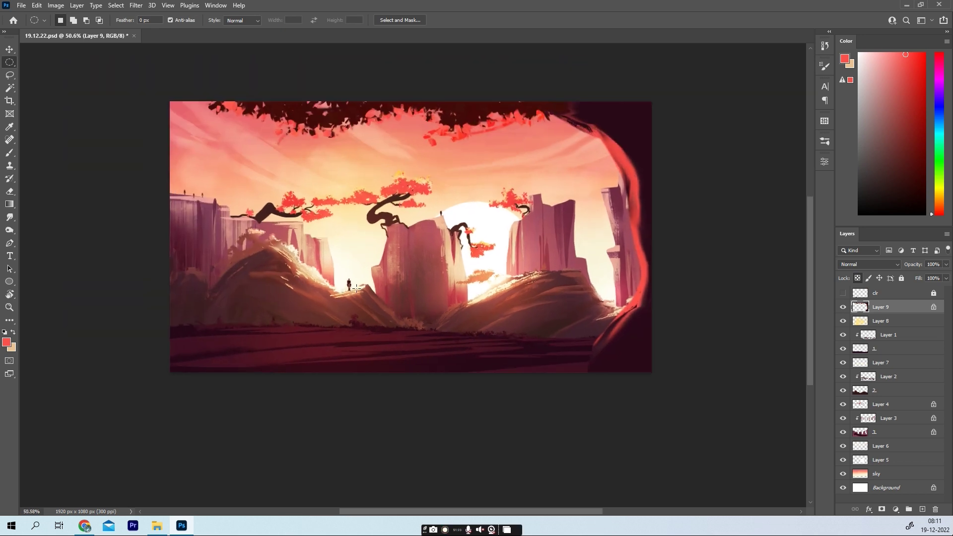
Step: Paint dark maroon bushes in the lower-left corner at 100% flow
left_click(824, 141)
key("b")
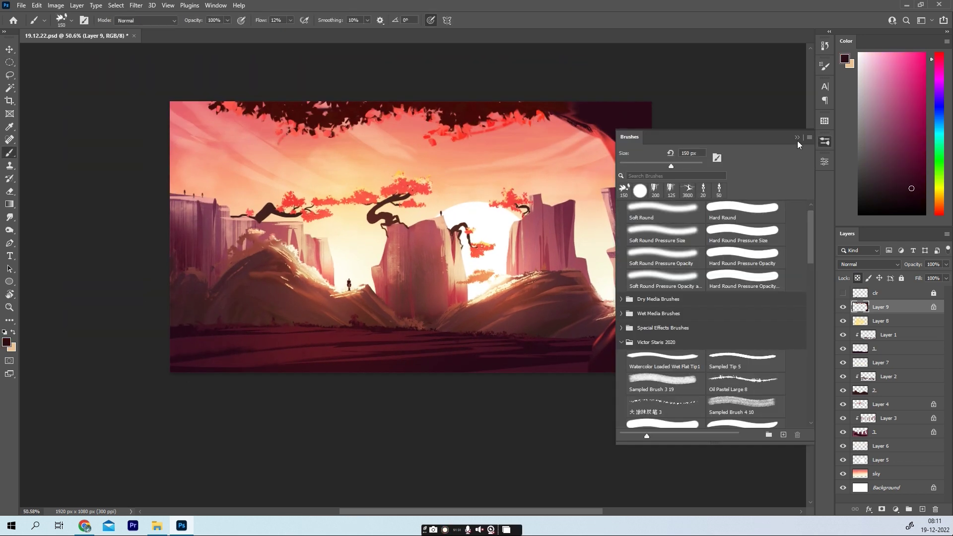
left_click(797, 138)
key("shift+0")
mouse_move(153, 312)
left_mouse_down()
mouse_move(168, 342)
mouse_move(118, 269)
left_mouse_up()
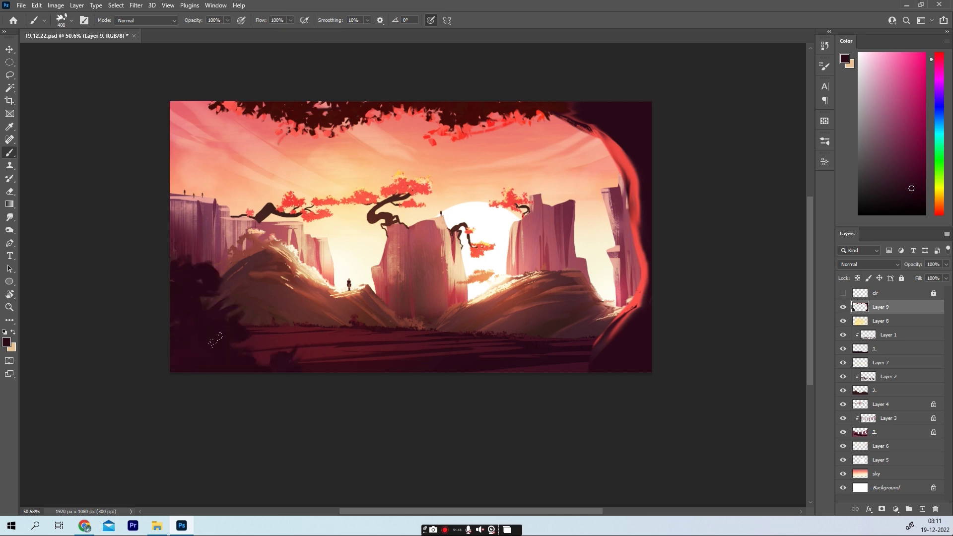
Step: Try salmon-red highlights on the locked bush layer, undo them, and reselect Layer 9
left_click(857, 278)
left_click(403, 201, "alt")
mouse_move(295, 343)
left_mouse_down()
mouse_move(278, 293)
mouse_move(223, 273)
left_mouse_up()
mouse_move(179, 248)
left_mouse_down()
mouse_move(249, 310)
mouse_move(245, 340)
left_mouse_up()
key("r")
key("m")
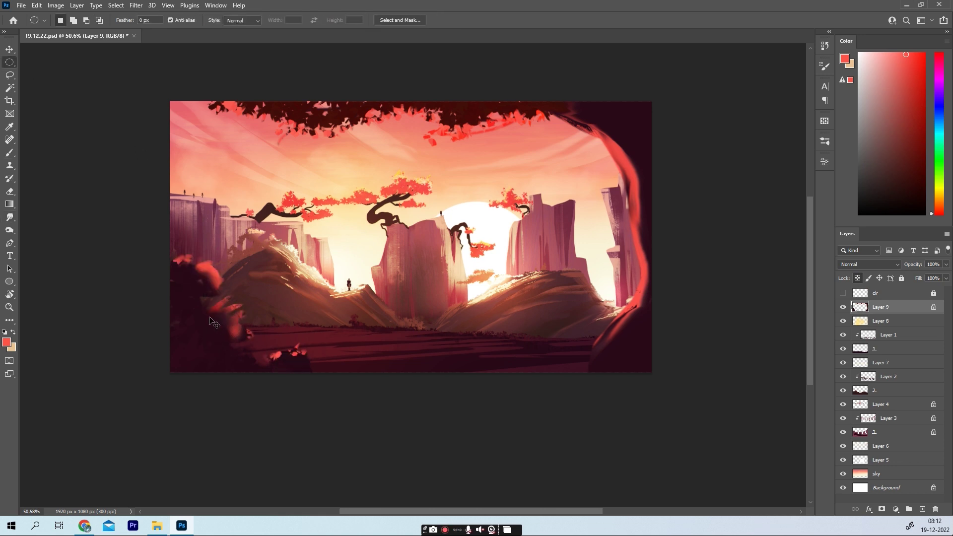
key("ctrl+z")
key("ctrl+z")
key("ctrl+z")
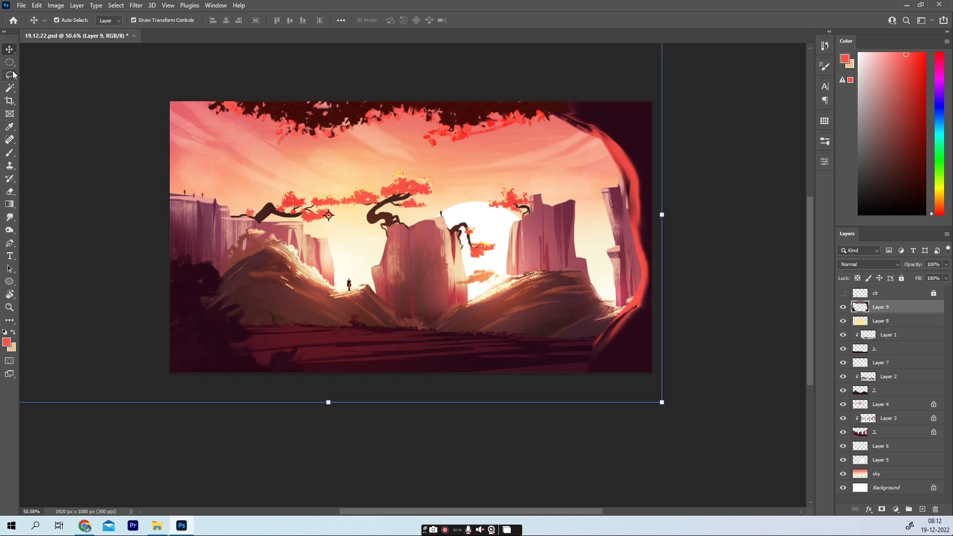
key("ctrl+z")
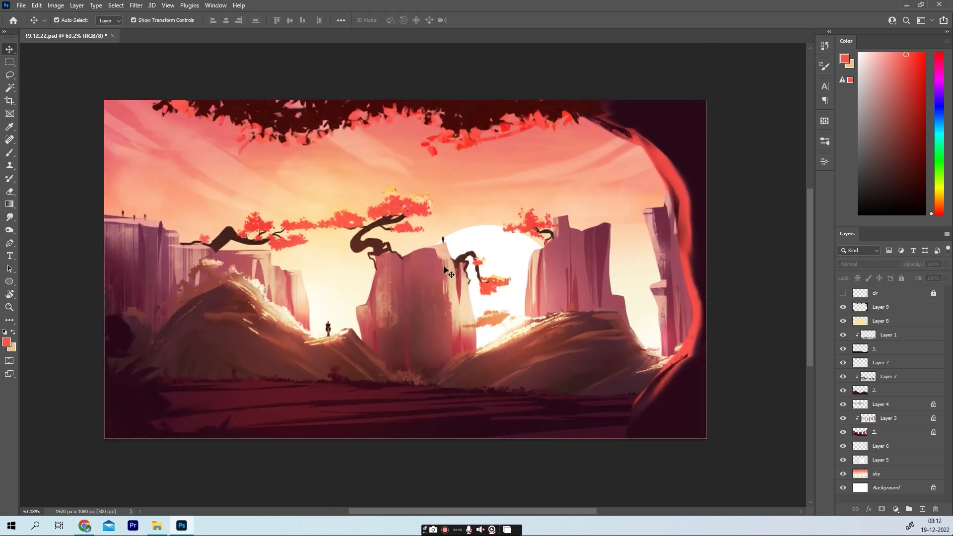
left_click(902, 308)
Step: Add a new layer above Layer 9 and load the Vulture_V bird brush at 35 px
left_click(923, 509)
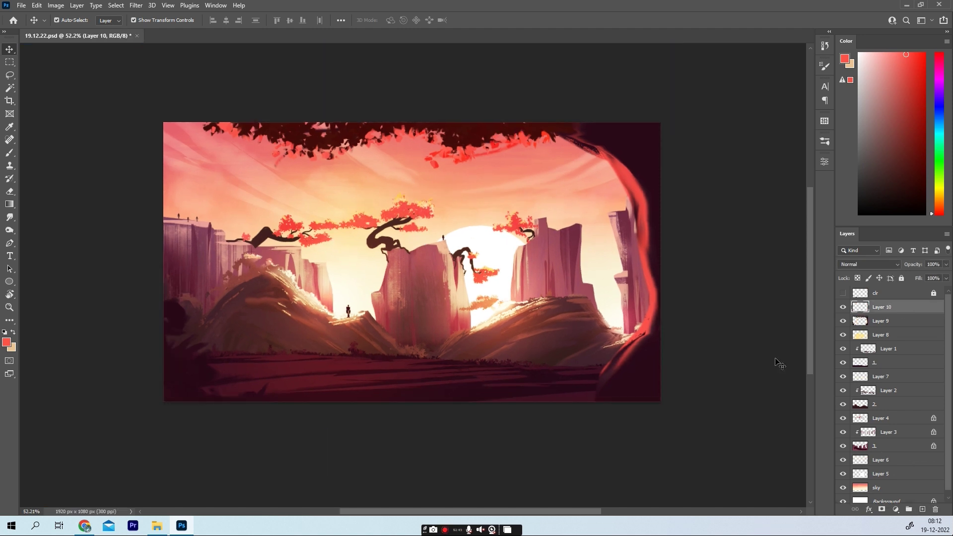
key("b")
left_click(825, 141)
scroll(694, 355, "down", 5)
scroll(693, 356, "down", 4)
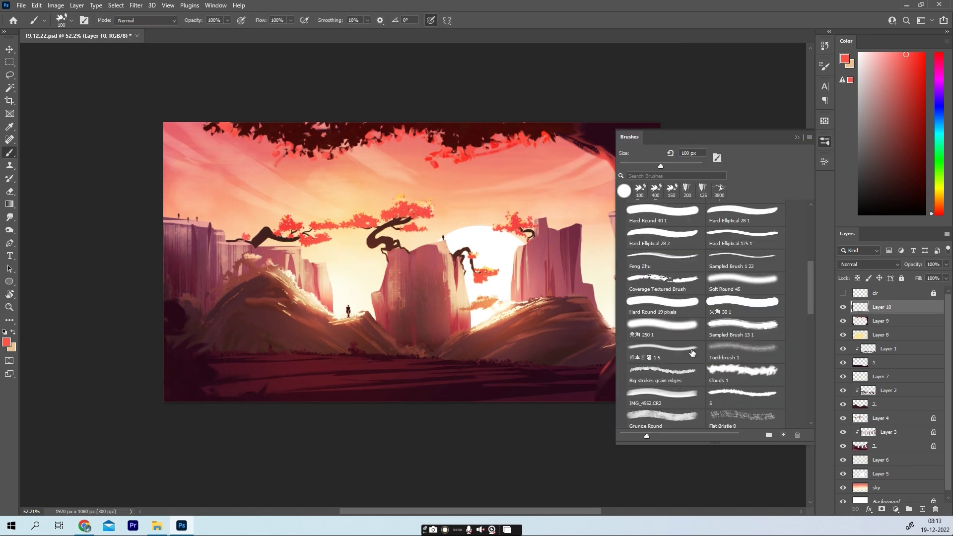
left_click(679, 380)
key("bracketleft")
key("bracketleft")
key("bracketleft")
key("bracketleft")
key("bracketleft")
key("bracketleft")
scroll(457, 225, "up", 3)
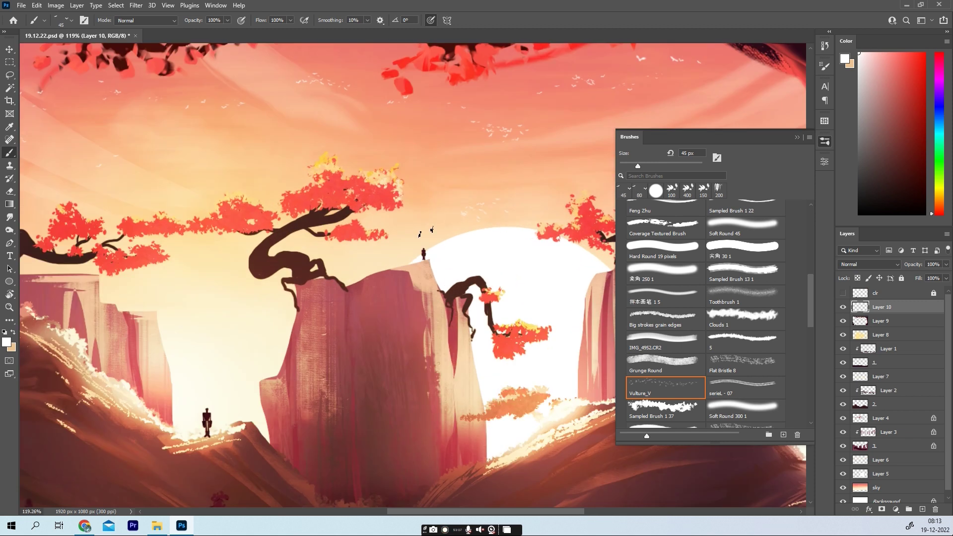
key("bracketleft")
Step: Scatter white specks over the dark tree trunk and across the ground
left_click_drag(263, 259, 256, 274)
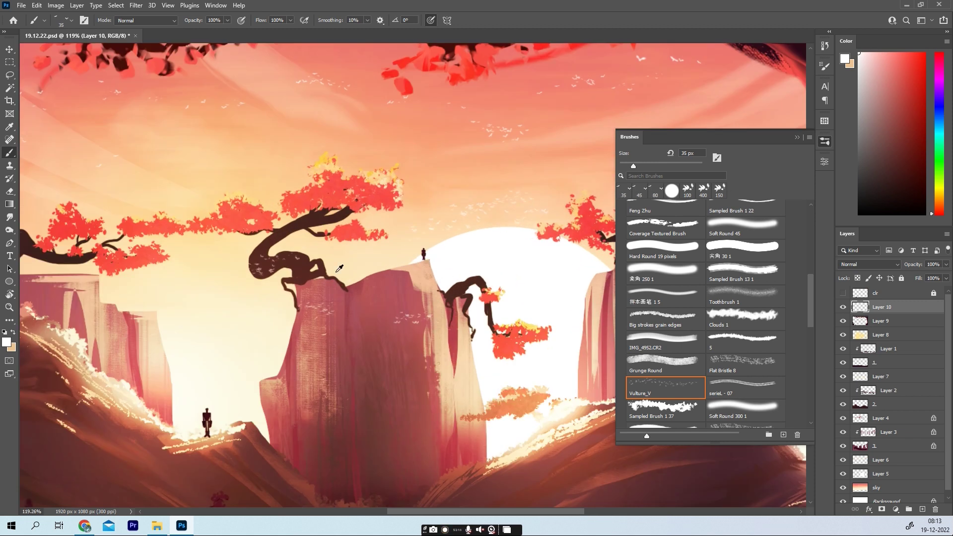
scroll(339, 268, "down", 3)
scroll(389, 297, "up", 2)
key("bracketright")
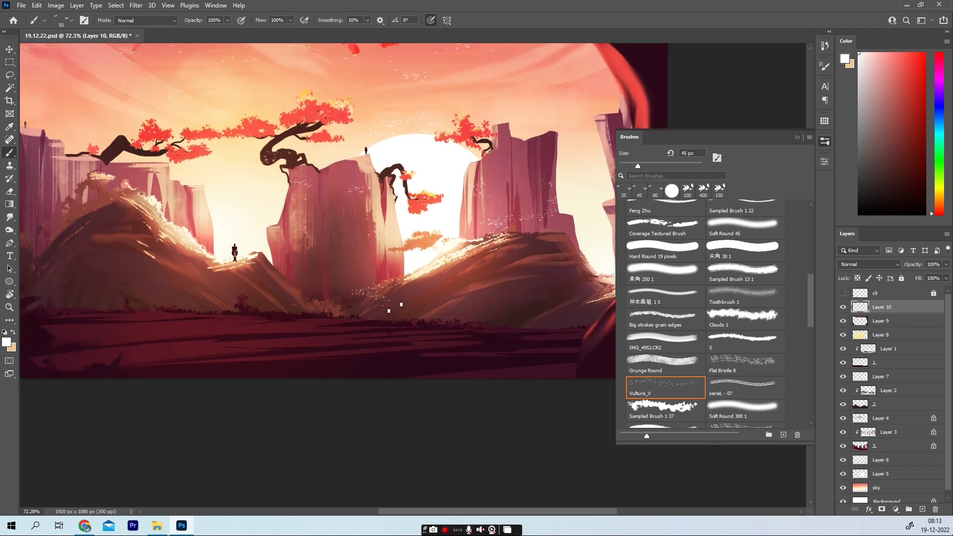
left_click_drag(395, 307, 297, 337)
Step: Stamp three large white birds at 100 px, then open Layer 10's style with Outer Glow
key("bracketright")
key("bracketright")
key("bracketright")
key("bracketright")
key("bracketright")
key("bracketright")
left_click(202, 314)
scroll(228, 327, "down", 2)
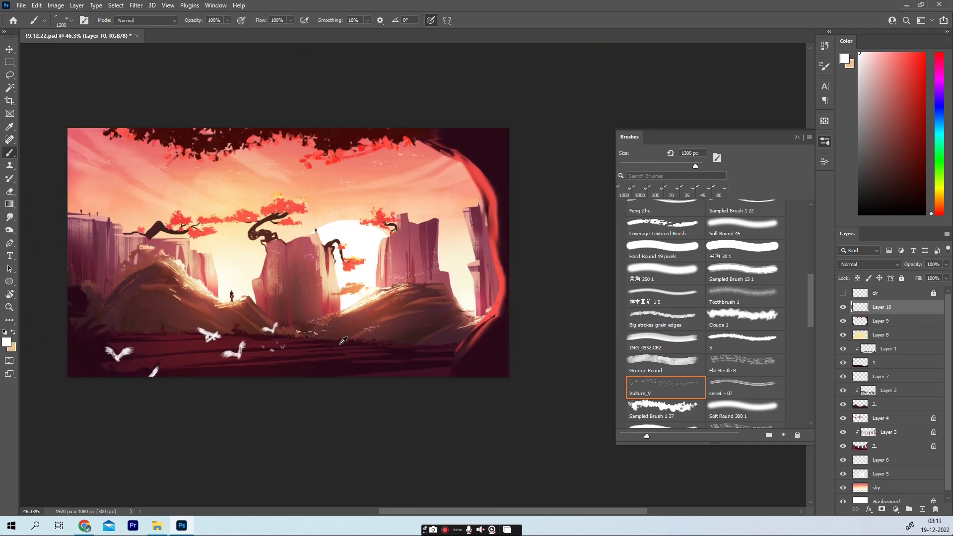
left_click(149, 344)
left_click(209, 367)
left_click(824, 141)
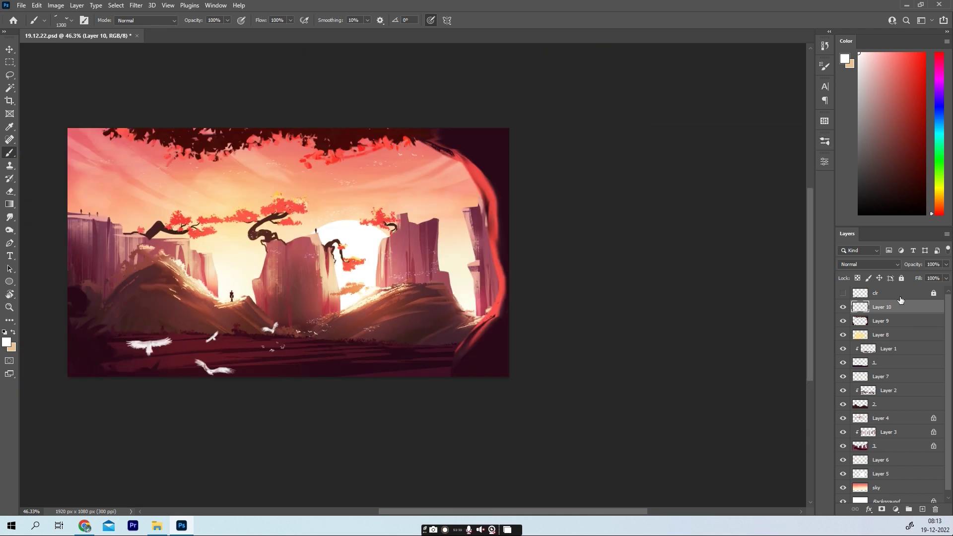
double_click(901, 303)
left_click(564, 338)
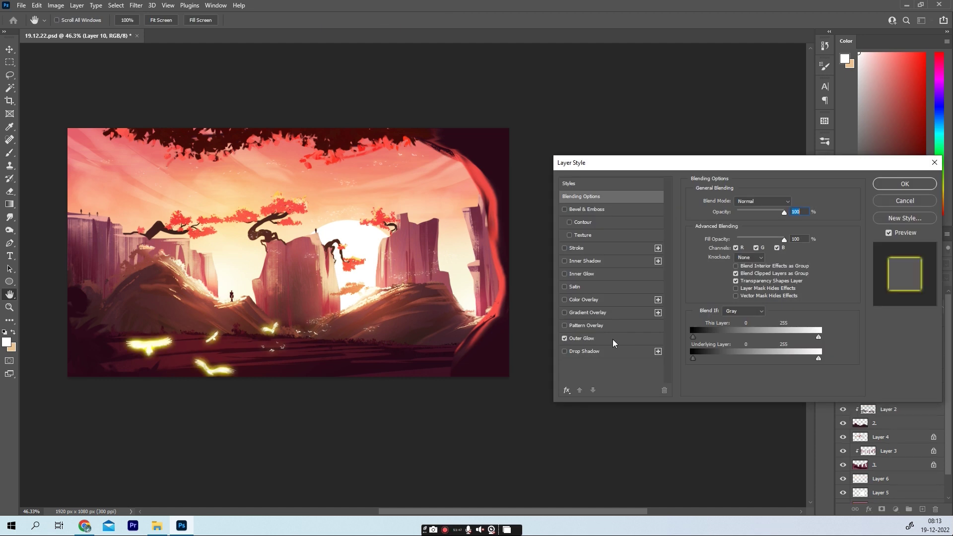
Step: Give the birds a white Outer Glow, size about 38 at 50% opacity
left_click(615, 339)
mouse_move(745, 287)
left_mouse_down()
mouse_move(760, 285)
mouse_move(719, 290)
mouse_move(732, 276)
mouse_move(730, 236)
left_mouse_up()
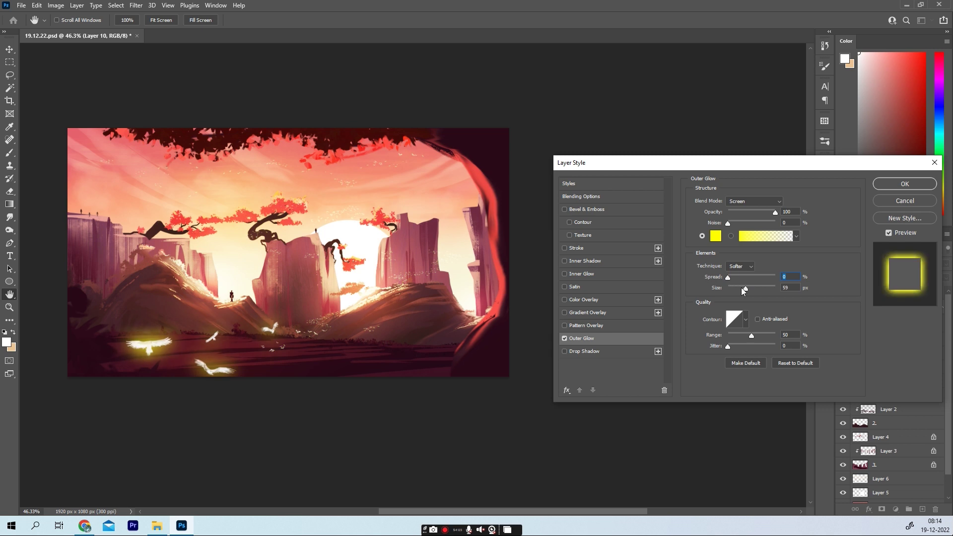
left_click(715, 235)
left_click(565, 152)
left_click(814, 153)
left_click_drag(729, 287, 737, 289)
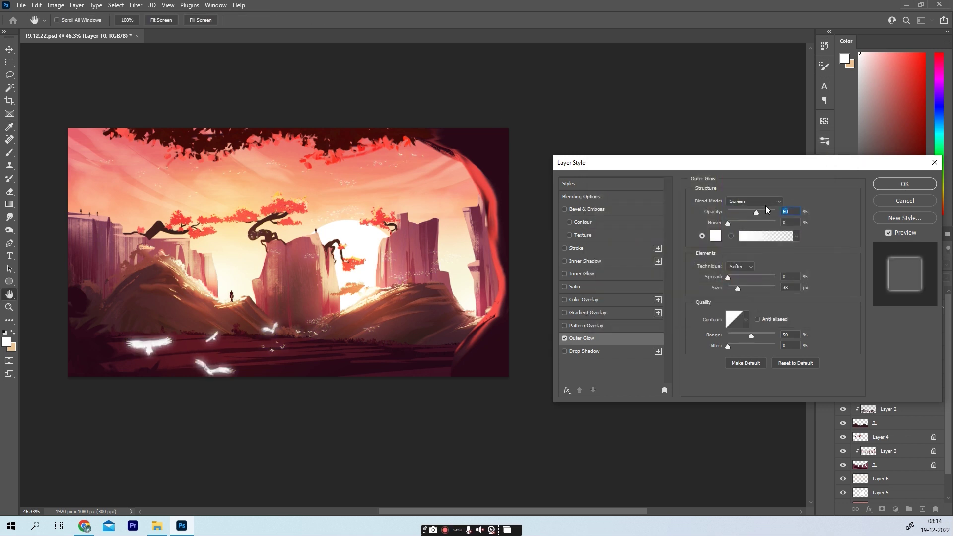
left_click(899, 183)
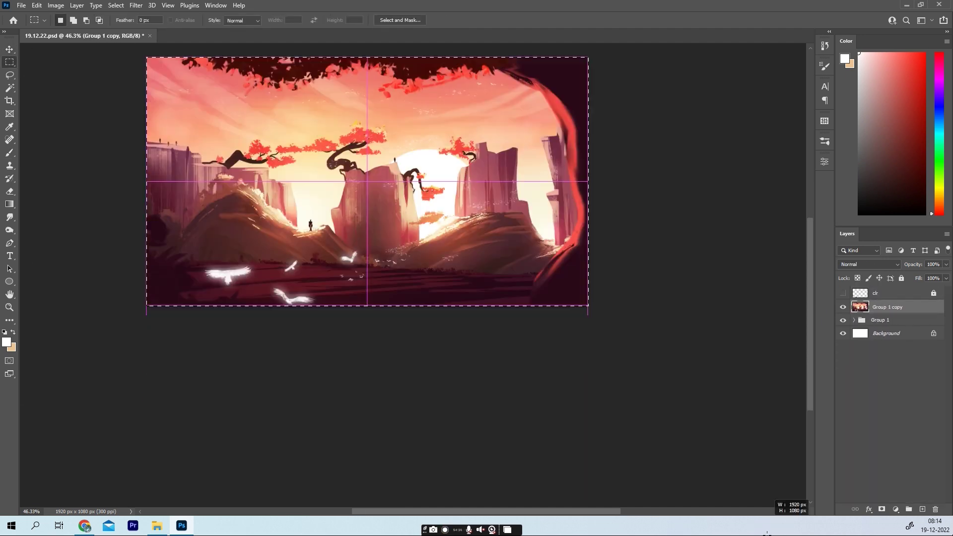
Step: Grade Layer 11 in Camera Raw: more contrast, Texture +12, Temperature +5, Tint +3
left_click(136, 5)
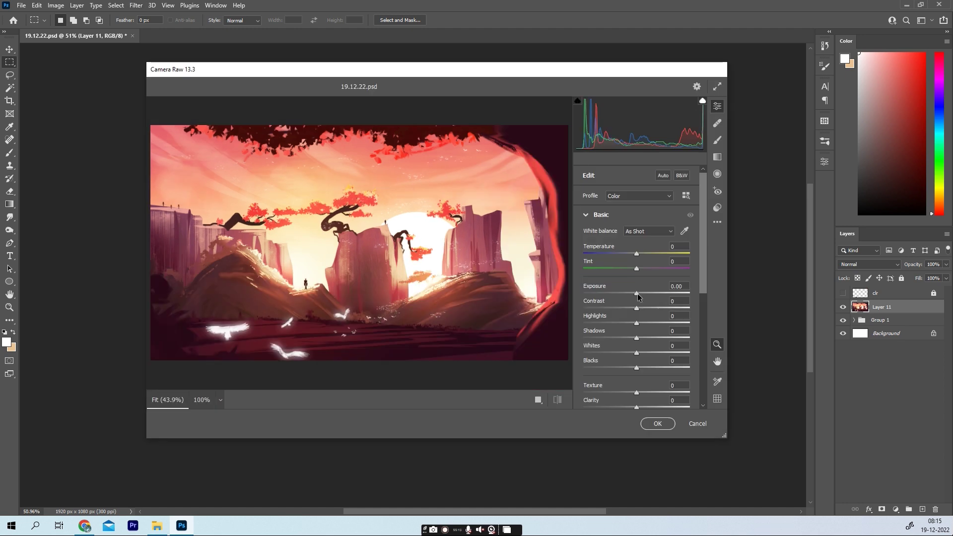
mouse_move(636, 308)
left_mouse_down()
mouse_move(651, 308)
mouse_move(640, 308)
mouse_move(642, 352)
left_mouse_up()
left_click(643, 392)
left_click_drag(640, 269, 638, 269)
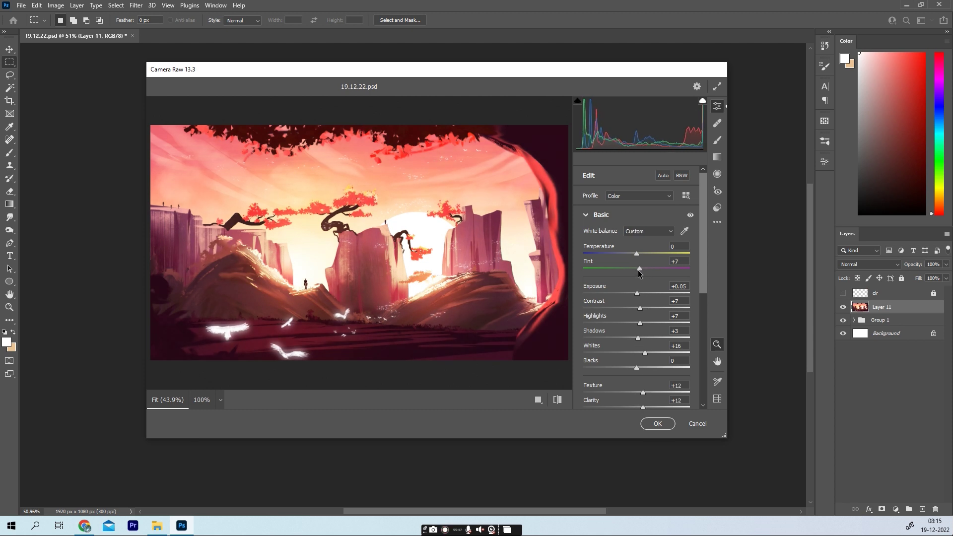
left_click(639, 253)
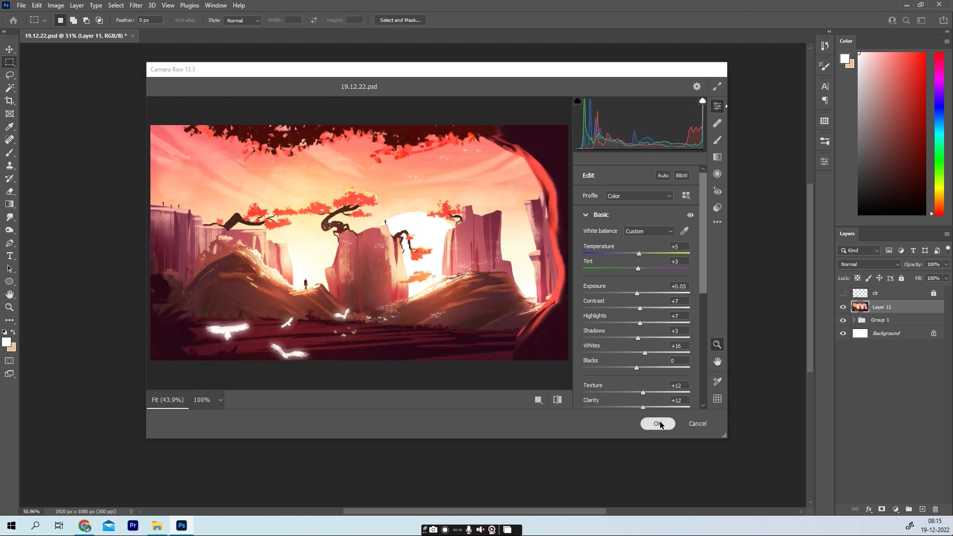
left_click(657, 423)
Step: Show the painting full screen on black with the interface hidden, fitted to the screen
key("f")
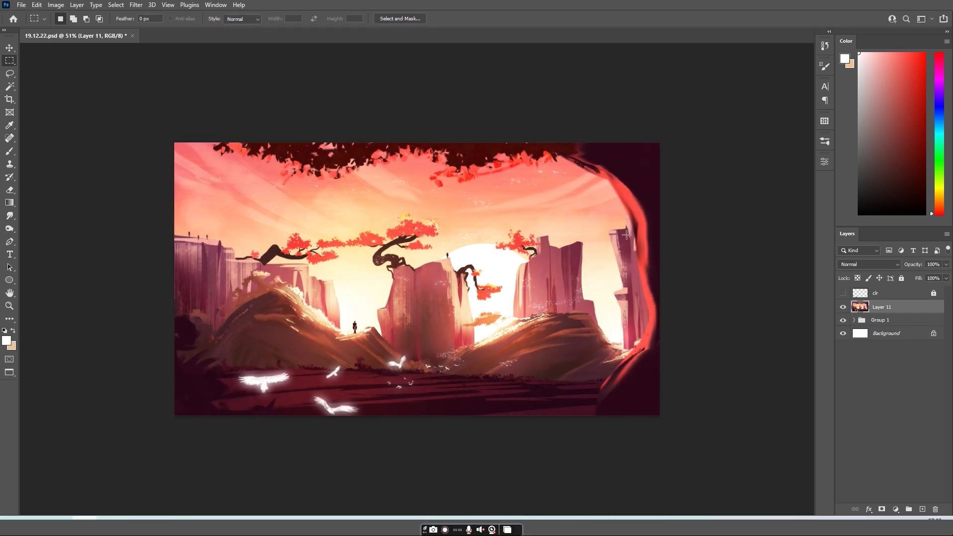
key("f")
key("ctrl+0")
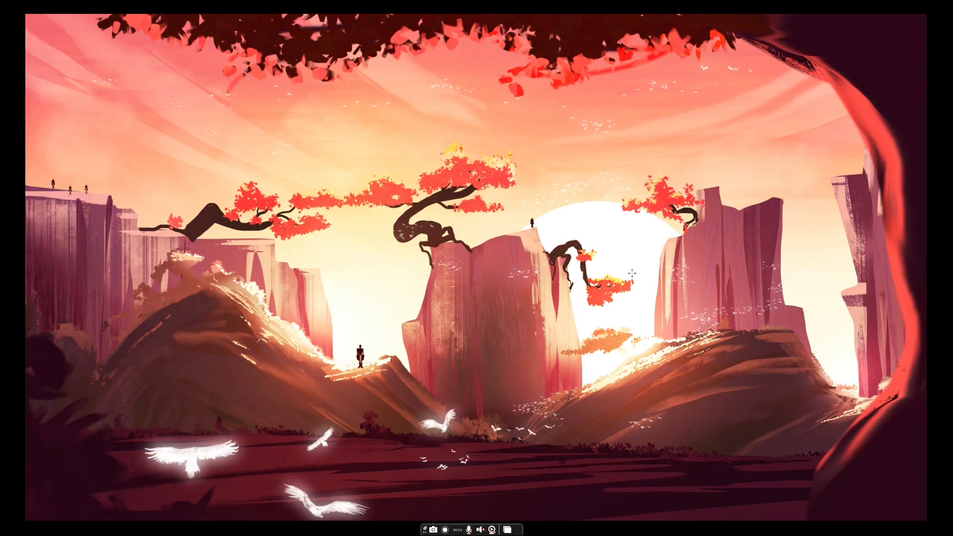